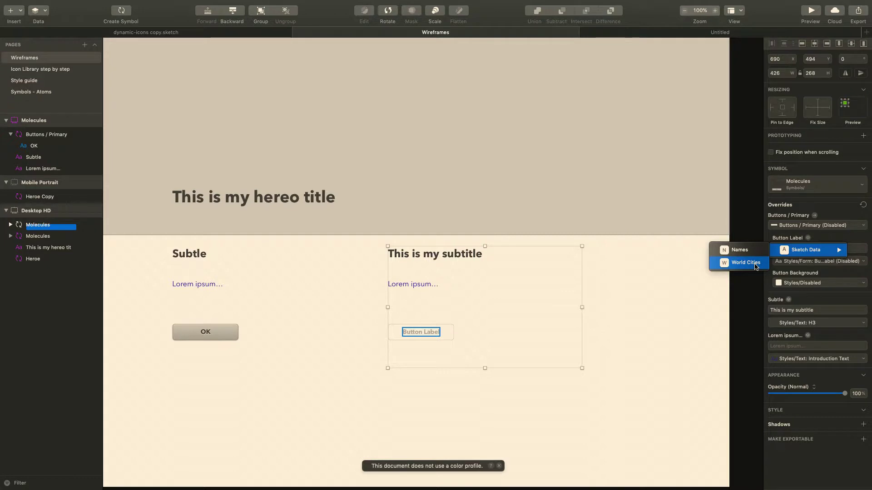
Step: Try World Cities data on the button label, undo it, and fill the Subtle text override with World Cities data instead
click(756, 266)
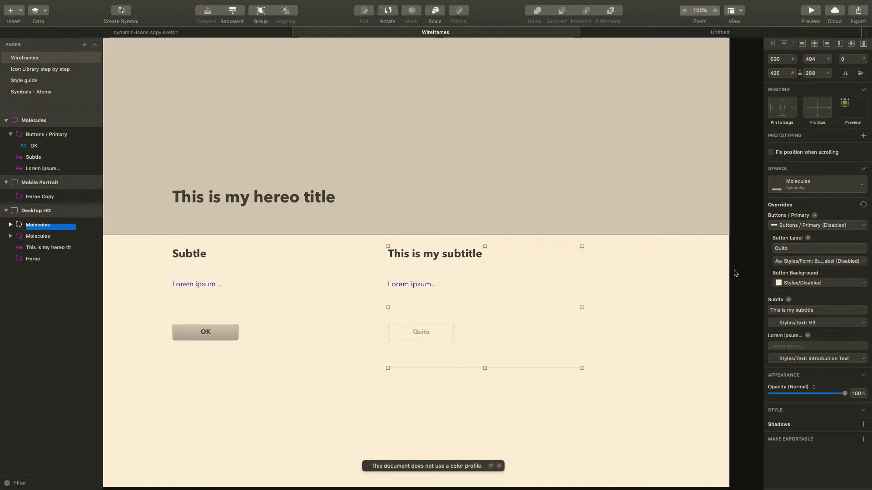
key(super+z)
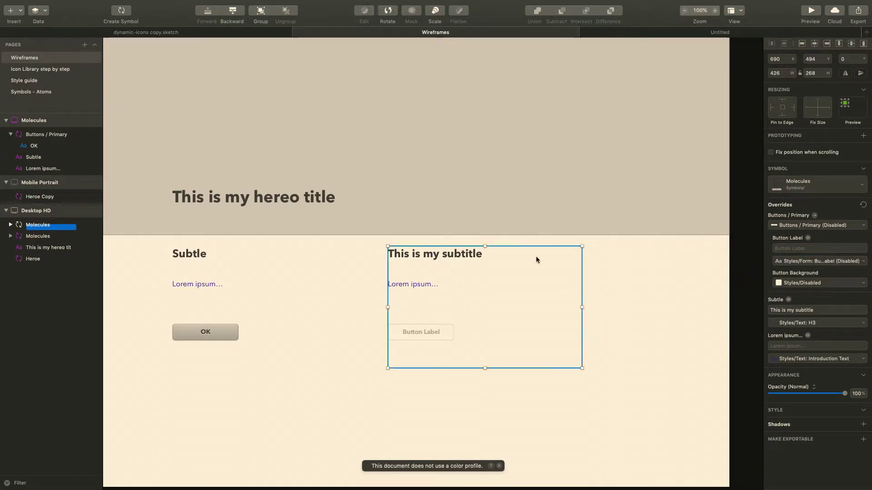
click(789, 301)
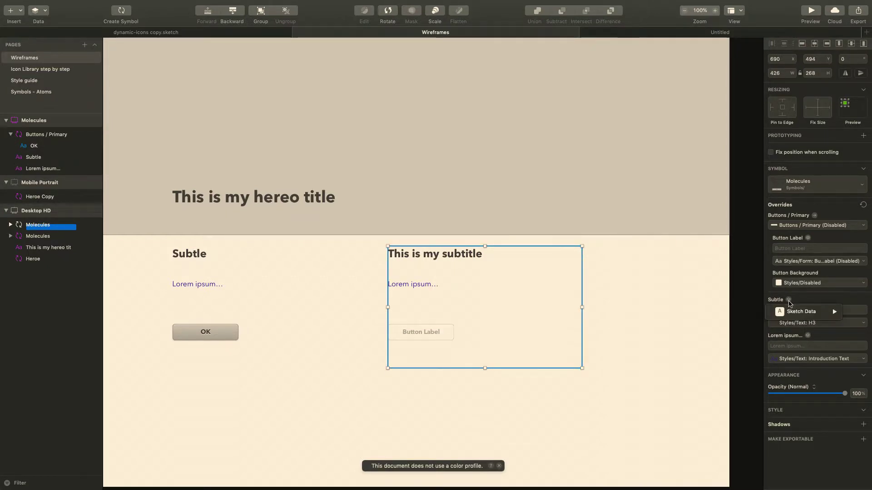
mouse_move(796, 313)
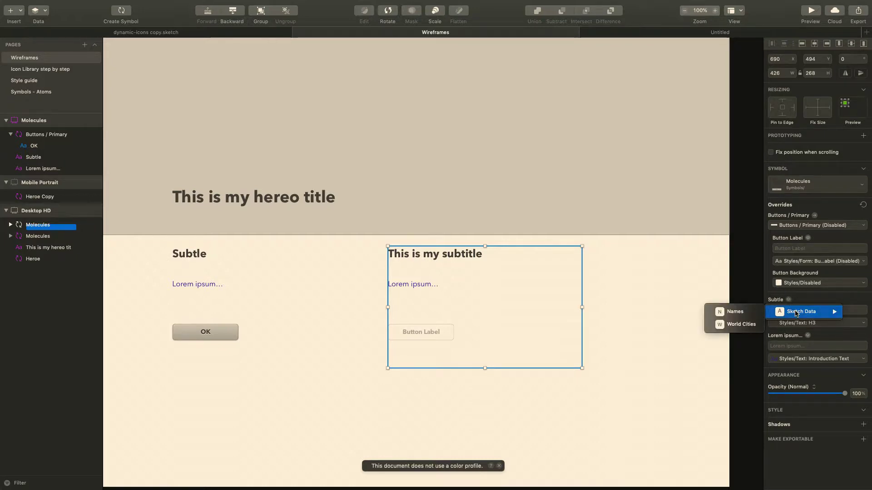
click(748, 324)
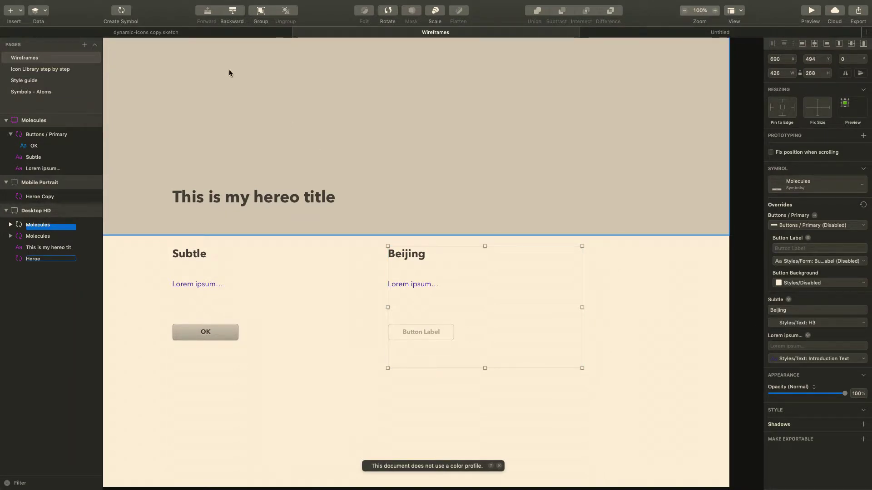
Step: Look through the open dynamic-icons copy, Wireframes and Untitled documents, and create a new blank document
click(207, 36)
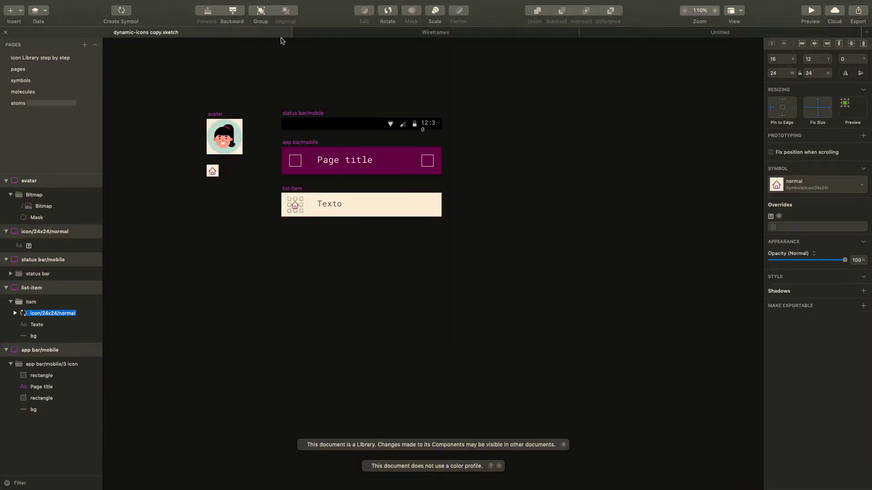
click(326, 37)
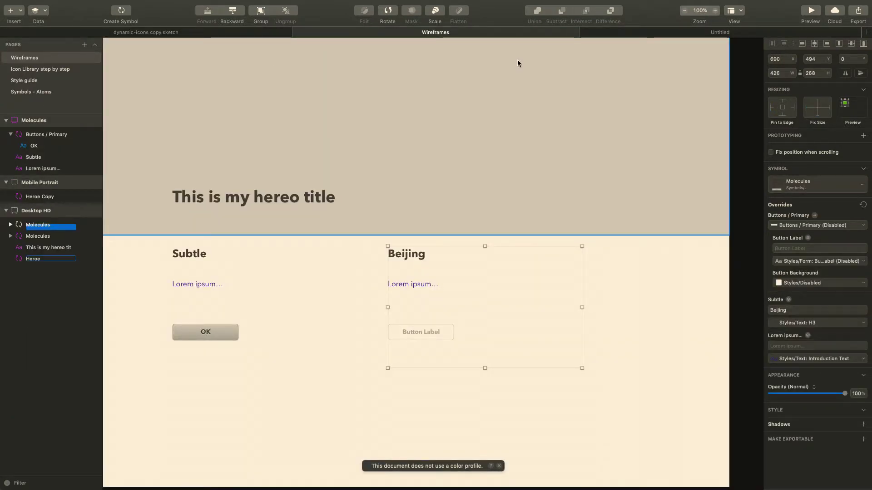
click(638, 33)
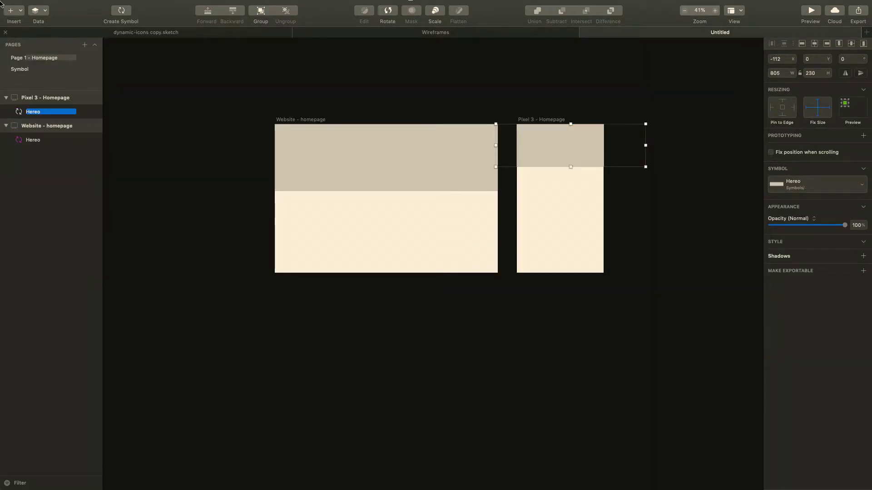
mouse_move(18, 6)
click(60, 5)
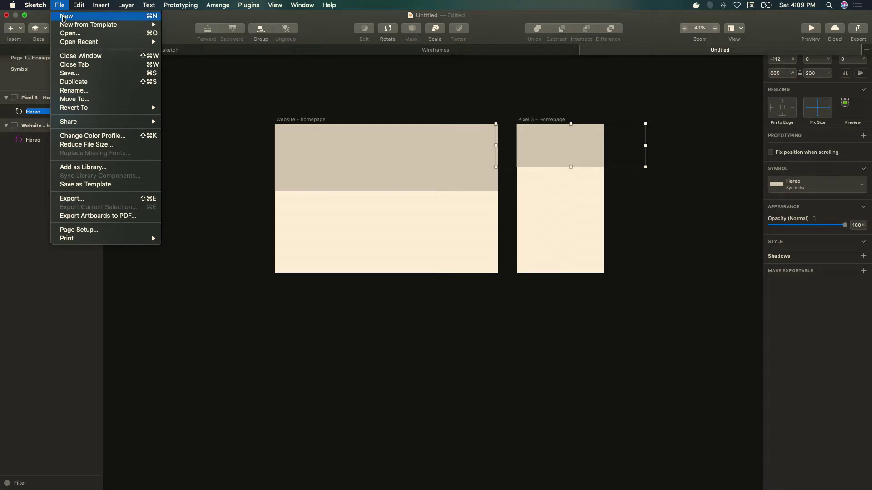
click(64, 14)
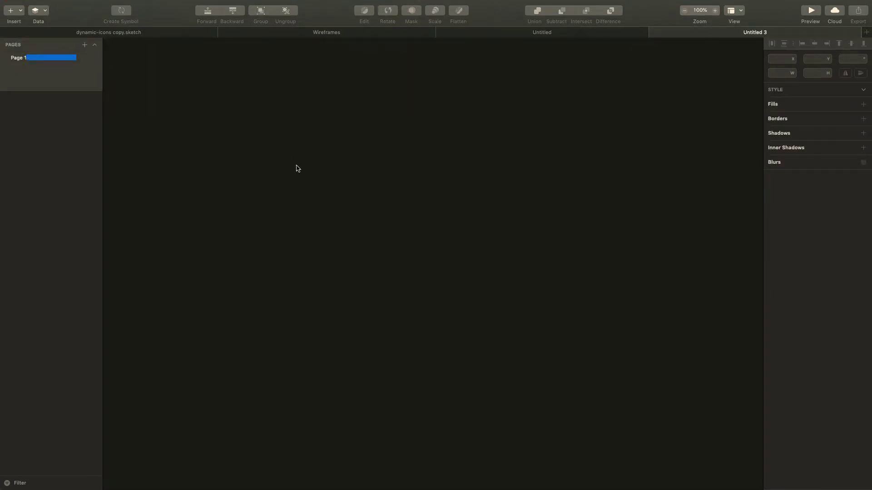
Step: Draw a square artboard about 159 by 159 on the empty page and select it
click(16, 13)
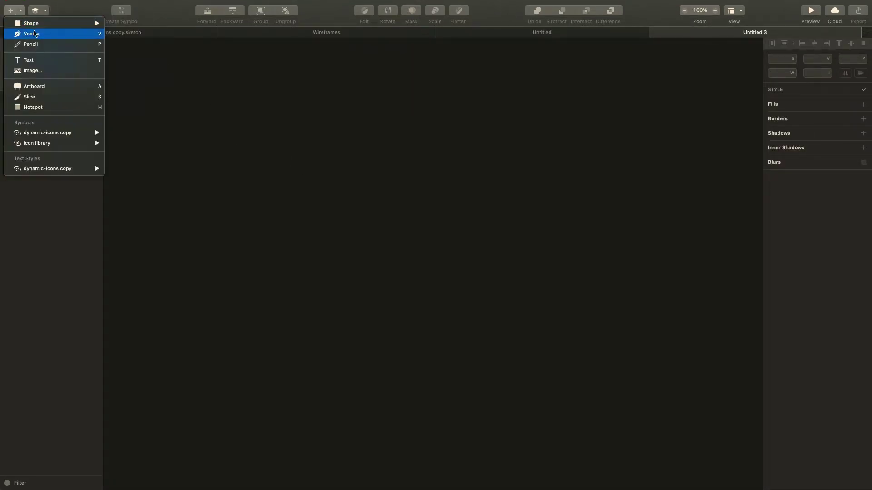
click(50, 90)
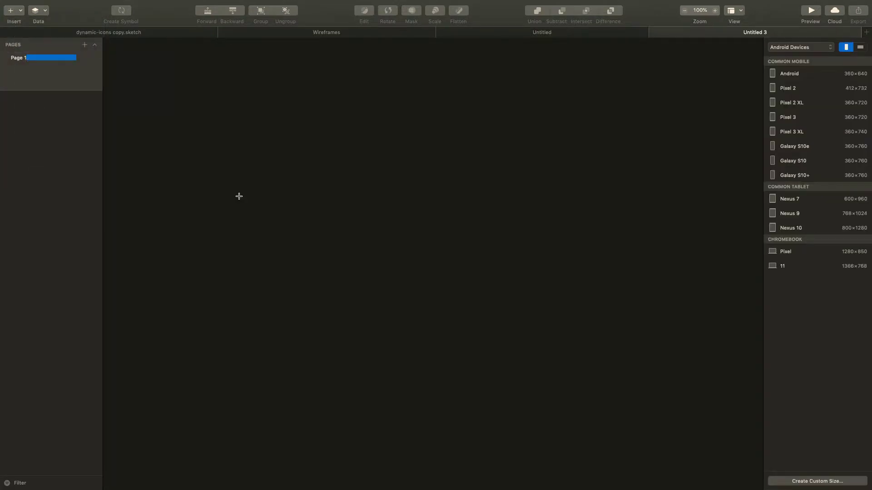
drag(240, 196, 312, 250)
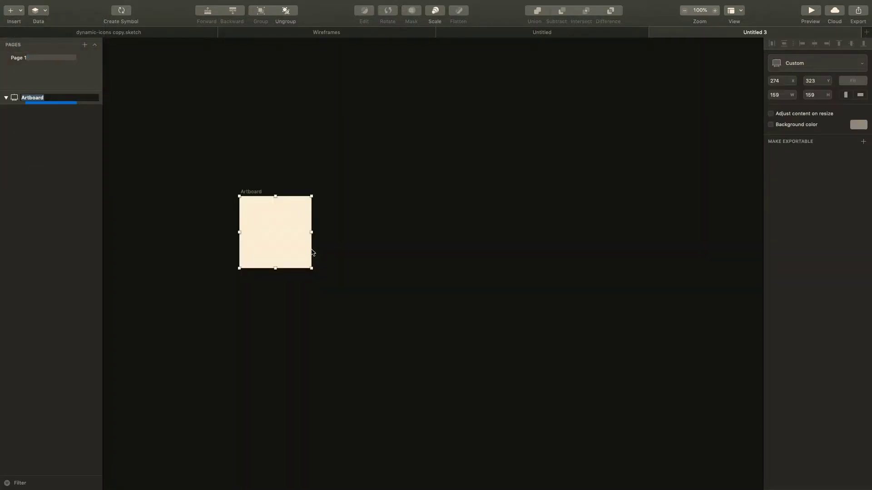
click(256, 193)
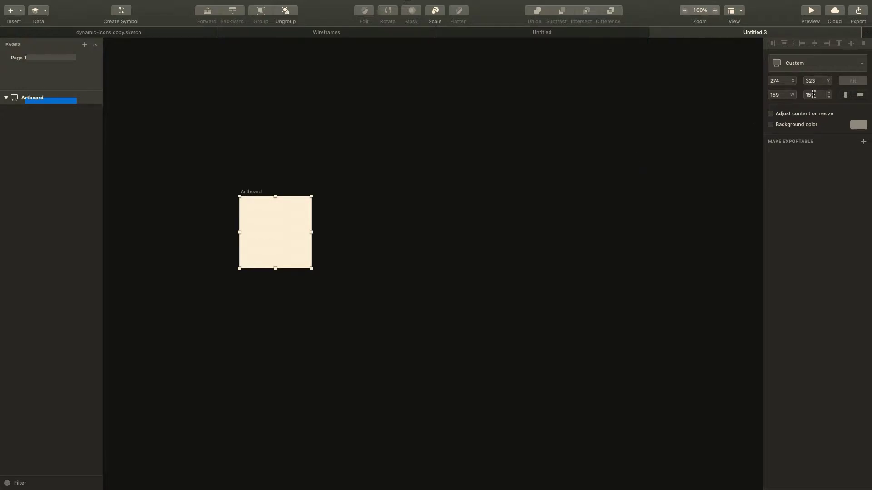
Step: Set the artboard's width and height to 32 each
click(780, 94)
text(32)
key(Tab)
text(3)
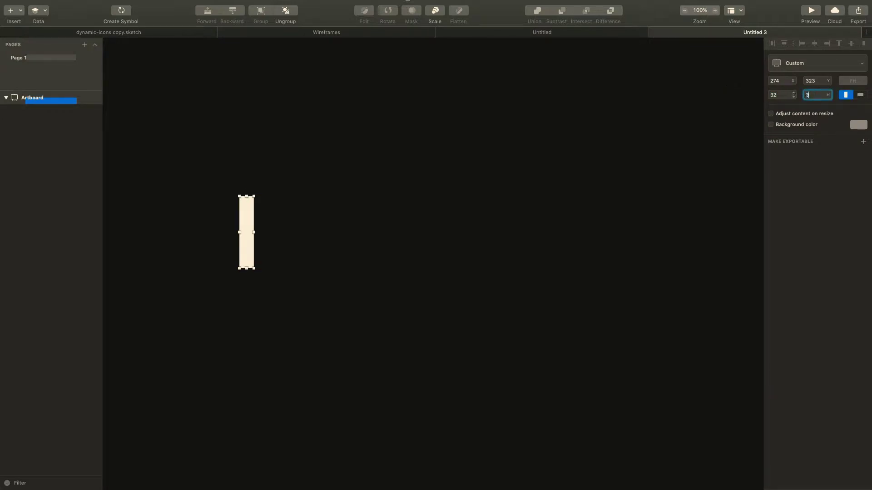
click(408, 284)
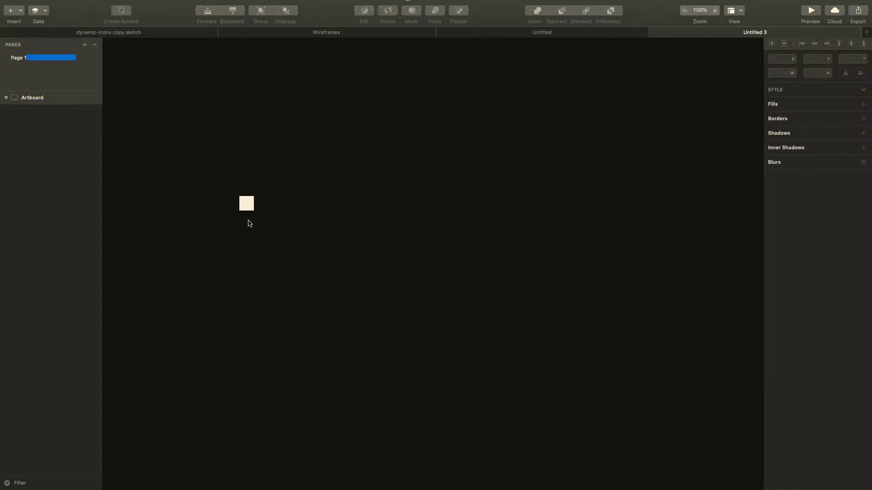
scroll(248, 223, up, 5)
scroll(247, 224, up, 5)
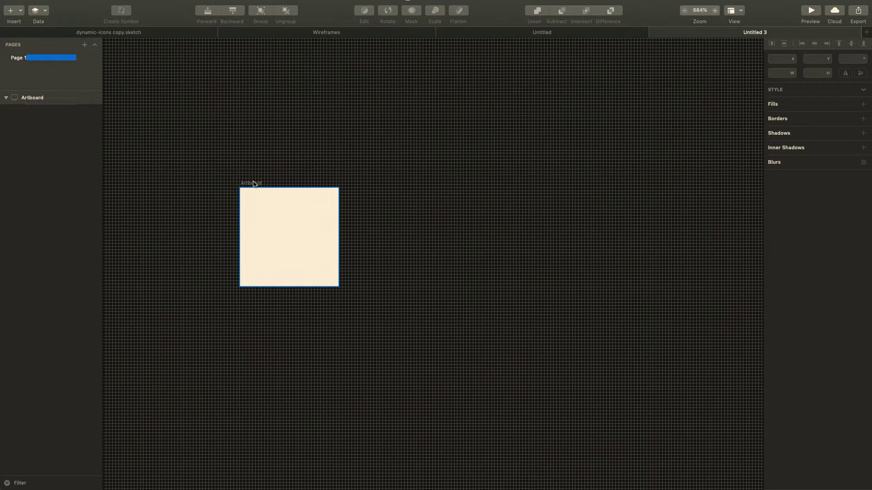
scroll(371, 212, down, 3)
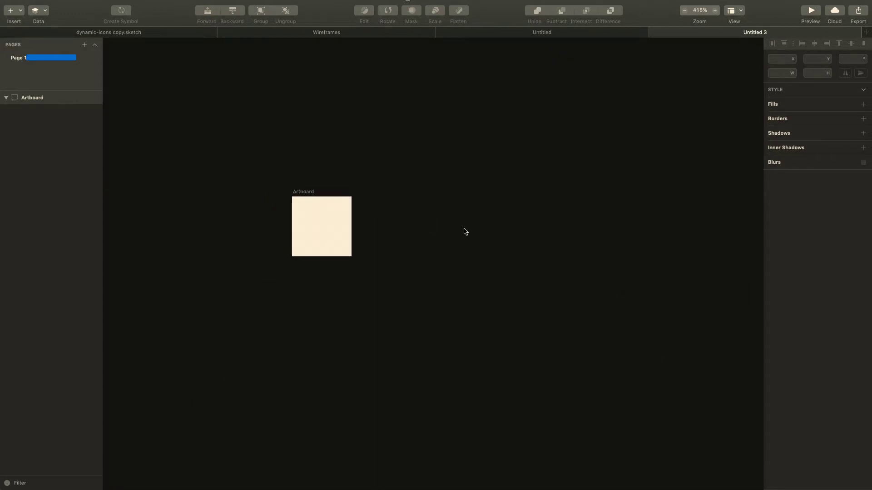
click(62, 5)
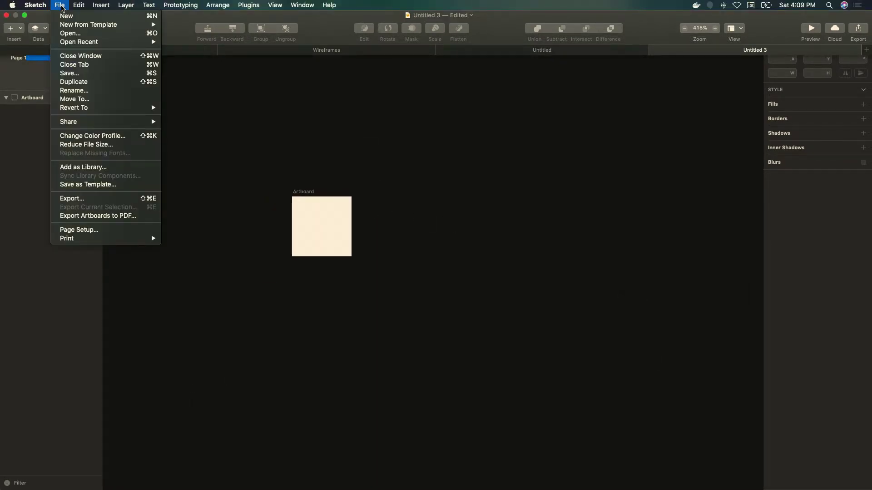
mouse_move(101, 5)
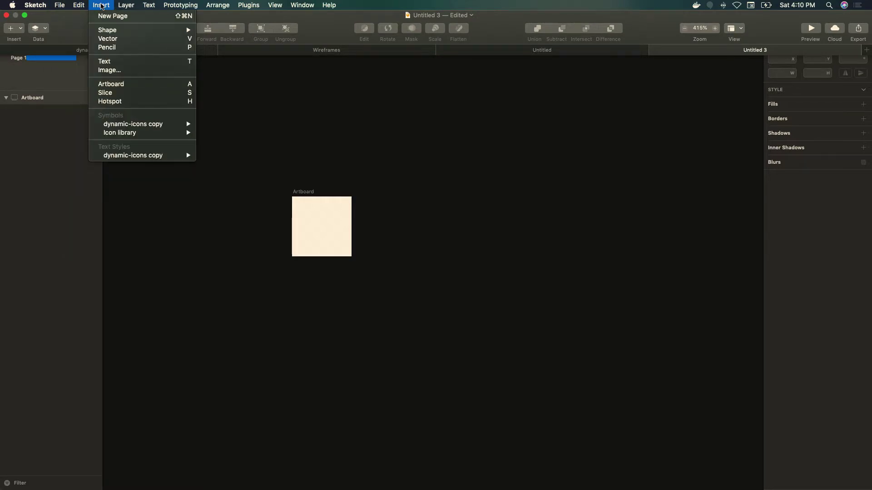
click(244, 184)
Step: Leave full-screen mode, switch to Finder and open the SVG folder of Linearicons-Free-v1.0.0, keeping its window beside the document's canvas
click(24, 15)
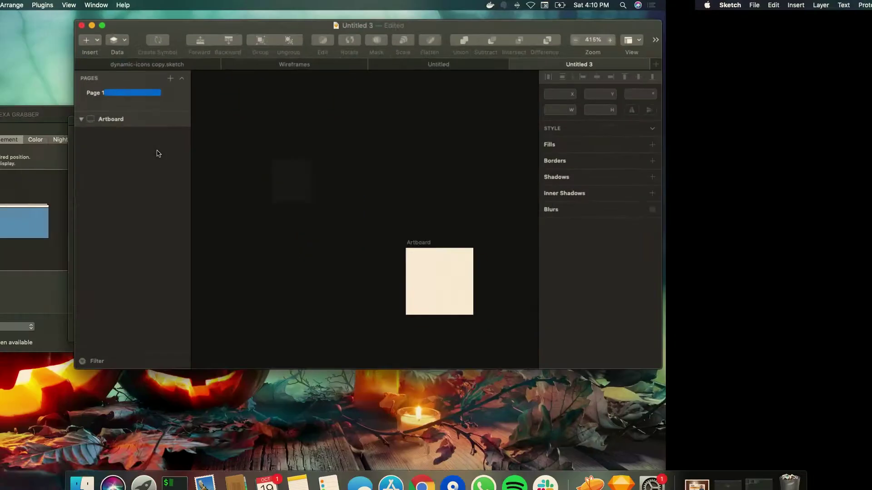
click(97, 471)
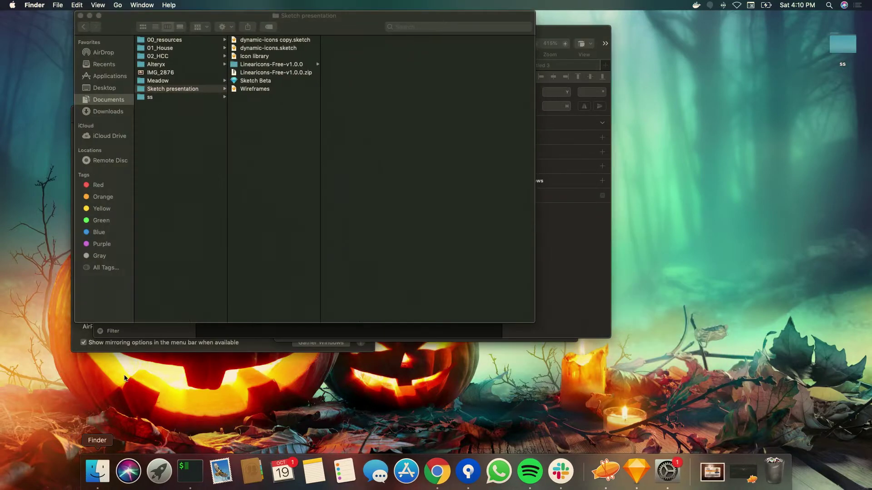
click(260, 148)
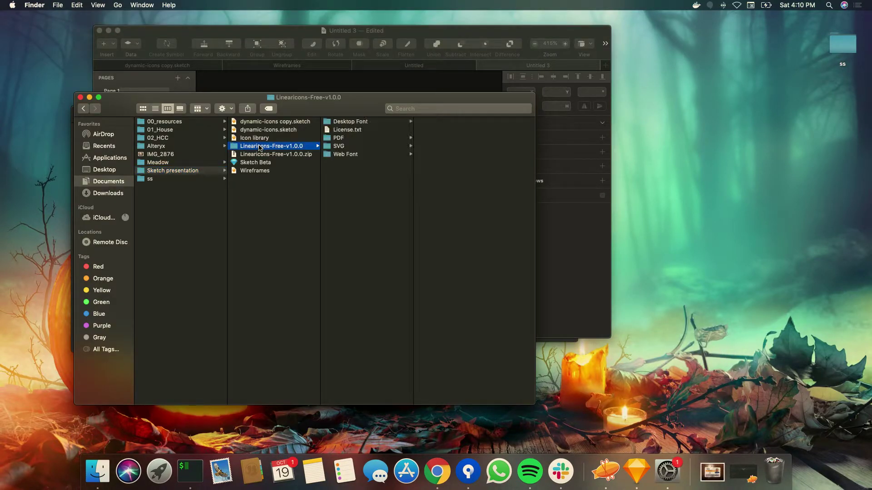
key(Right)
key(Down)
key(Down)
key(Down)
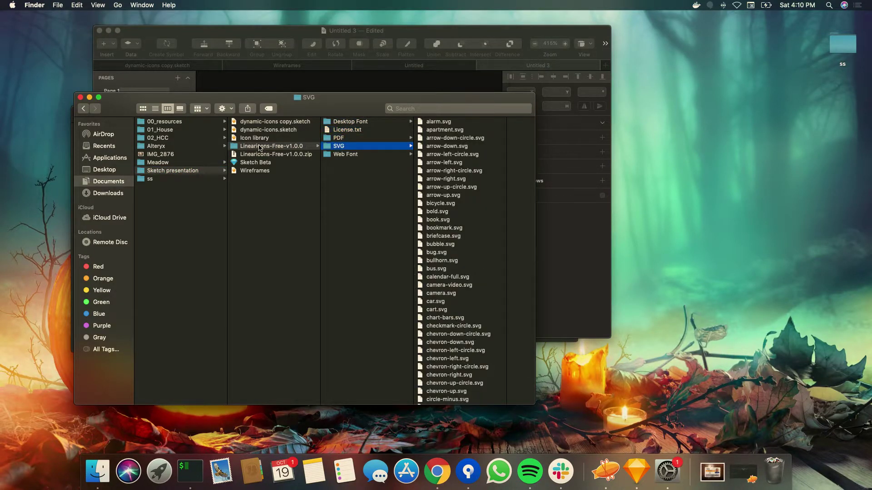
key(Right)
drag(362, 102, 656, 135)
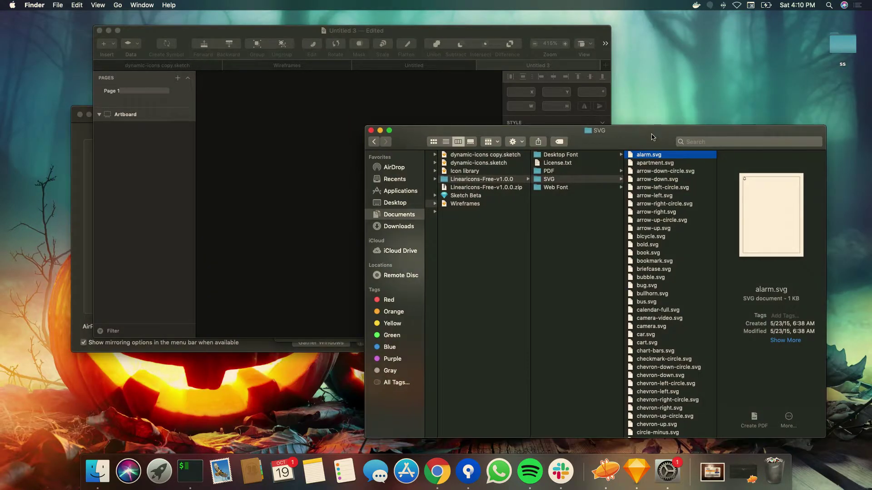
Step: Import bold.svg, book.svg and bookmark.svg together from the SVG folder onto the canvas of the new Sketch document
click(665, 261)
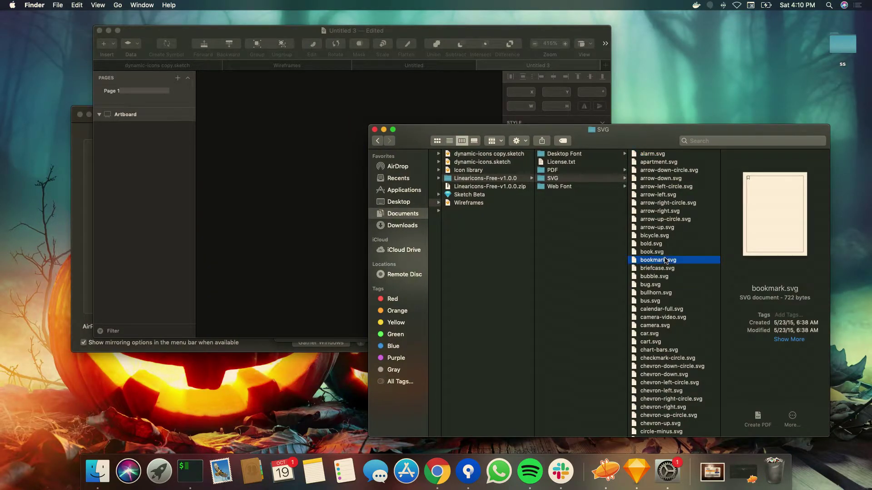
key(shift+Up)
key(shift+Up)
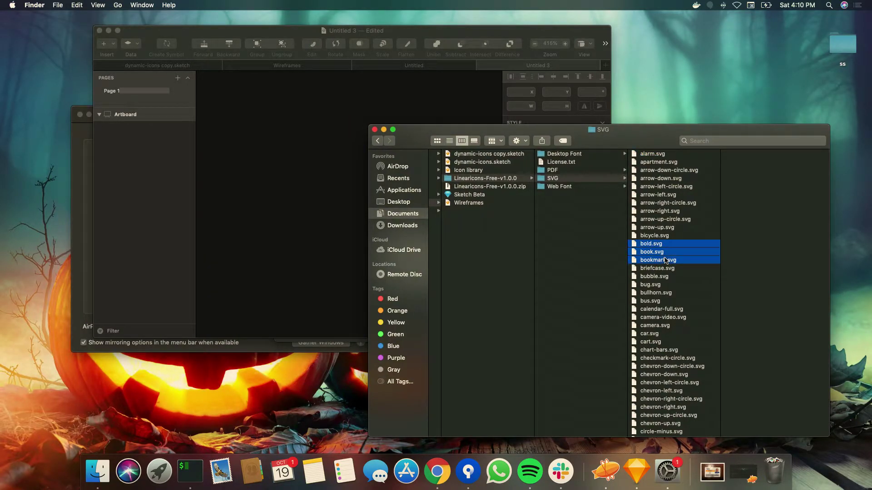
mouse_move(666, 261)
mouse_down()
mouse_move(292, 204)
mouse_move(301, 204)
mouse_up()
click(302, 262)
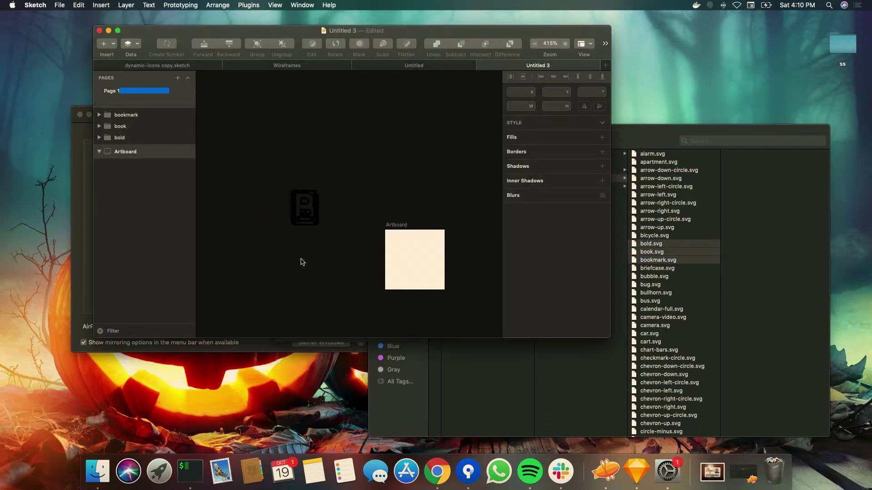
Step: Move the bookmark icon off the stacked icons and into the middle of the 32 by 32 artboard
scroll(301, 262, right, 5)
scroll(301, 261, down, 2)
drag(275, 199, 382, 260)
scroll(359, 193, right, 2)
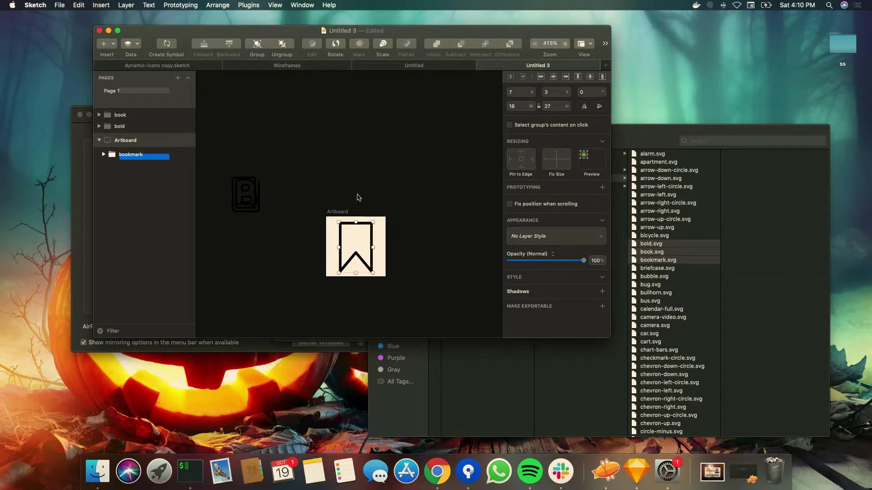
Step: Convert the artboard containing the bookmark icon into a symbol
click(342, 212)
mouse_move(341, 212)
mouse_down()
mouse_move(368, 210)
mouse_move(343, 210)
mouse_up()
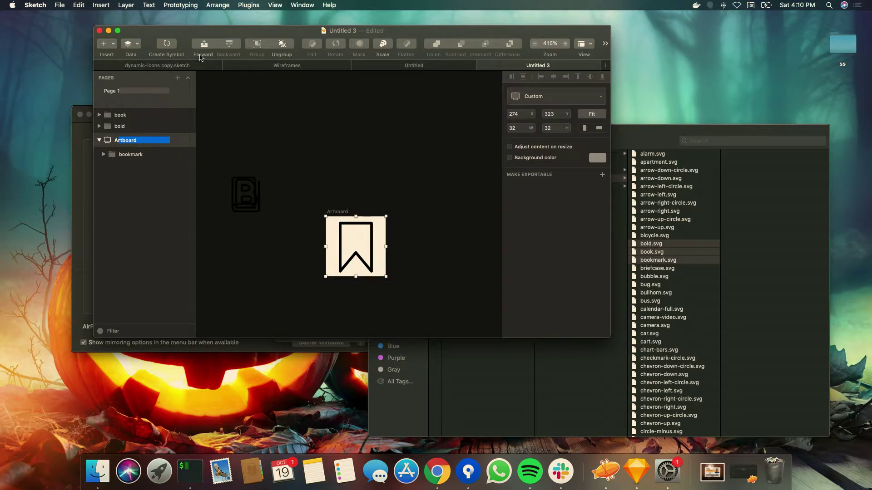
click(166, 46)
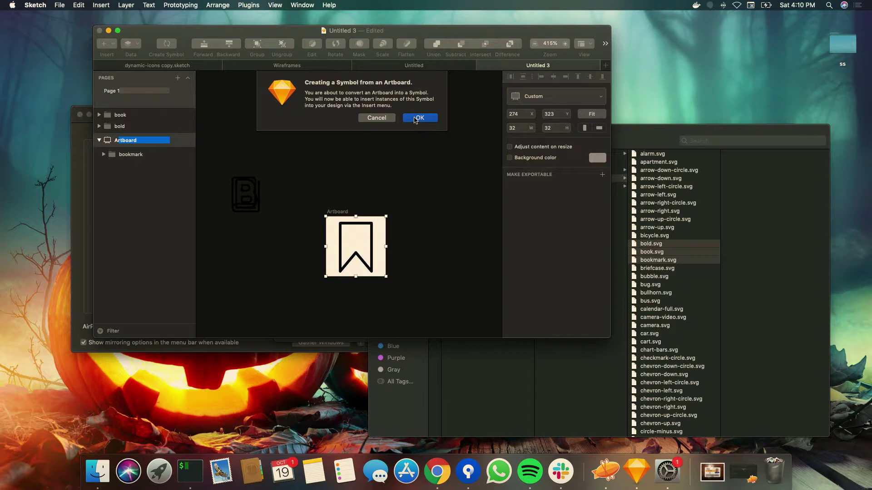
click(416, 119)
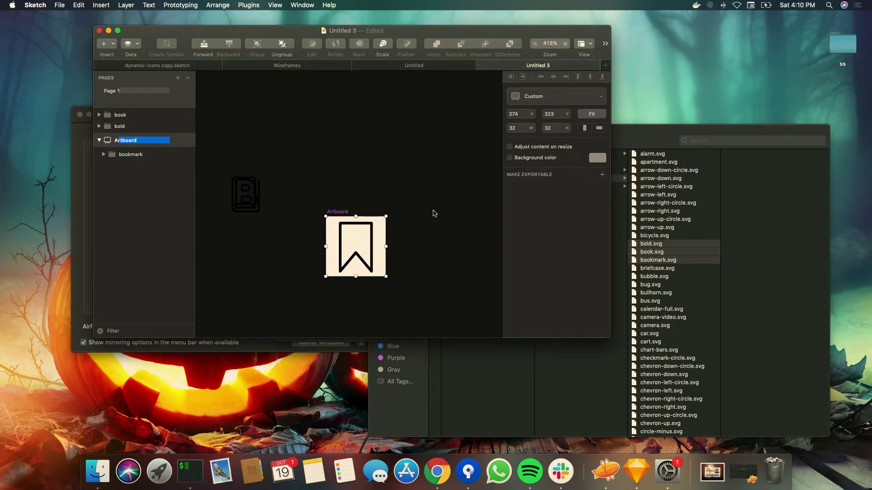
click(341, 198)
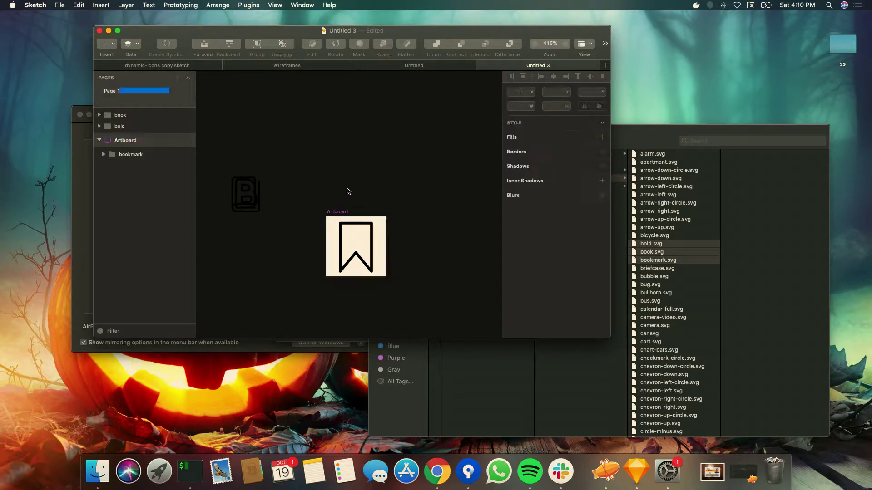
Step: Rename the artboard holding the bookmark icon as Tag
click(345, 211)
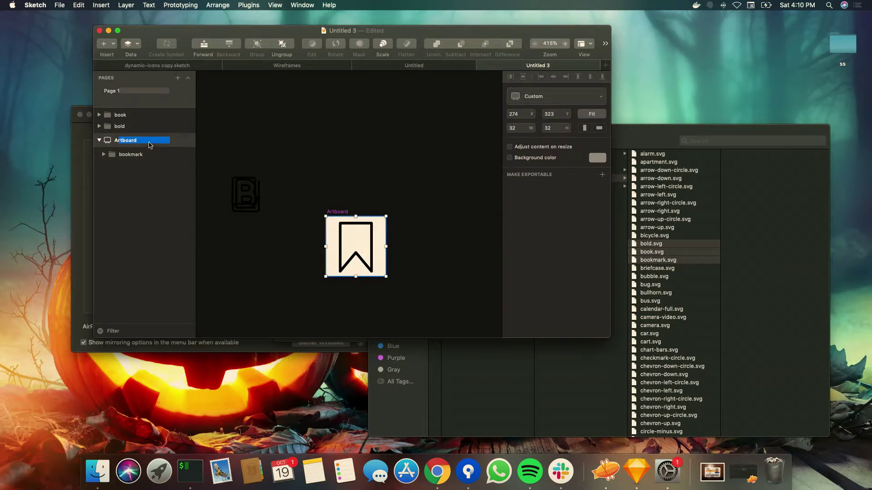
key(Delete)
key(super+z)
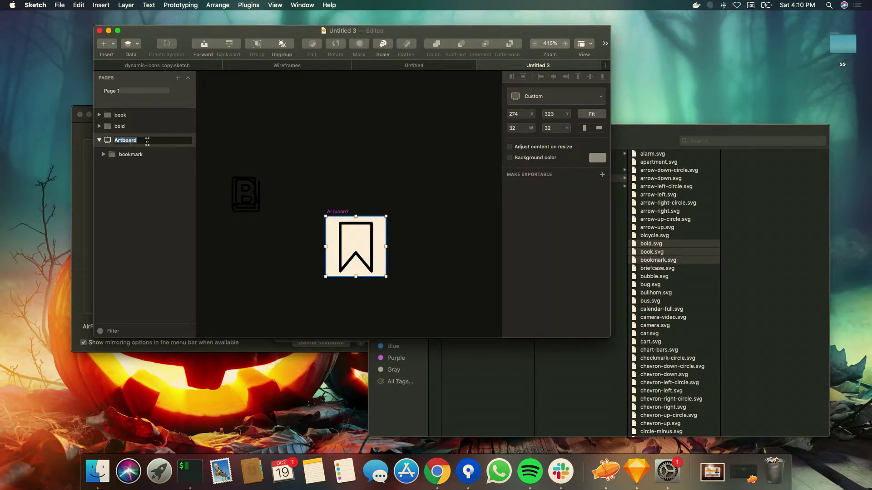
key(BackSpace)
text(Tag)
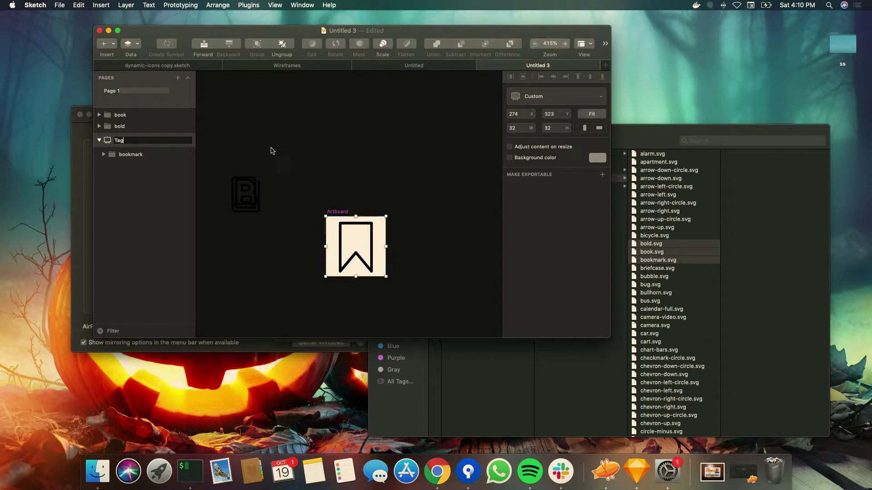
click(324, 164)
click(330, 213)
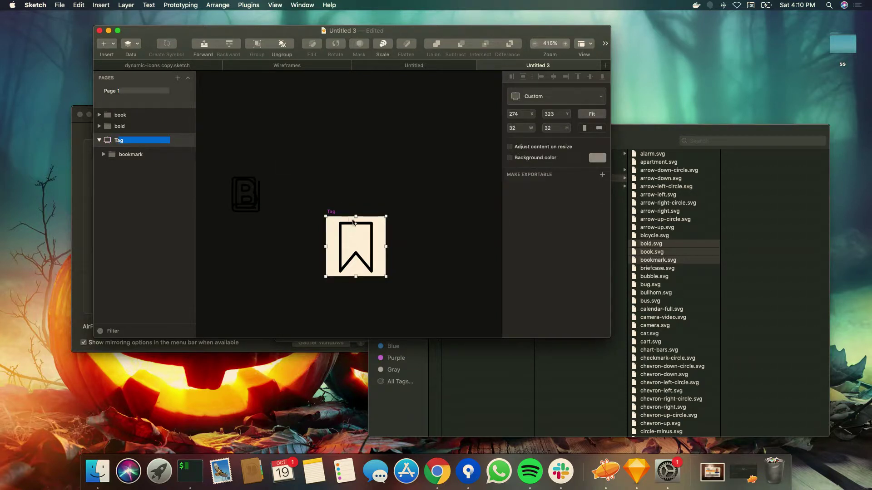
scroll(310, 204, down, 3)
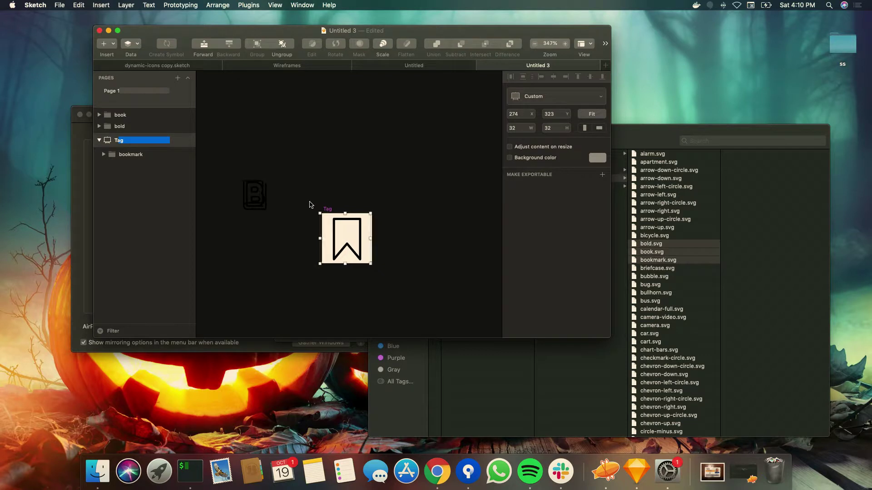
scroll(311, 204, right, 3)
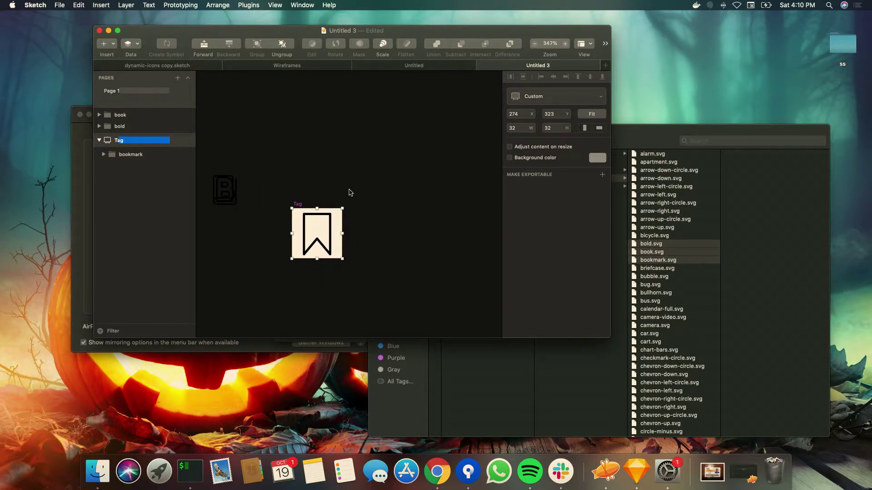
click(366, 192)
click(318, 237)
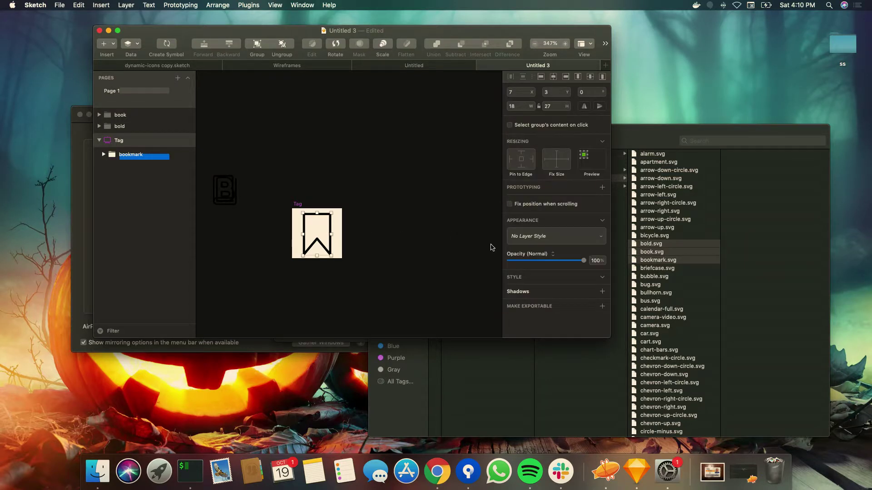
click(535, 236)
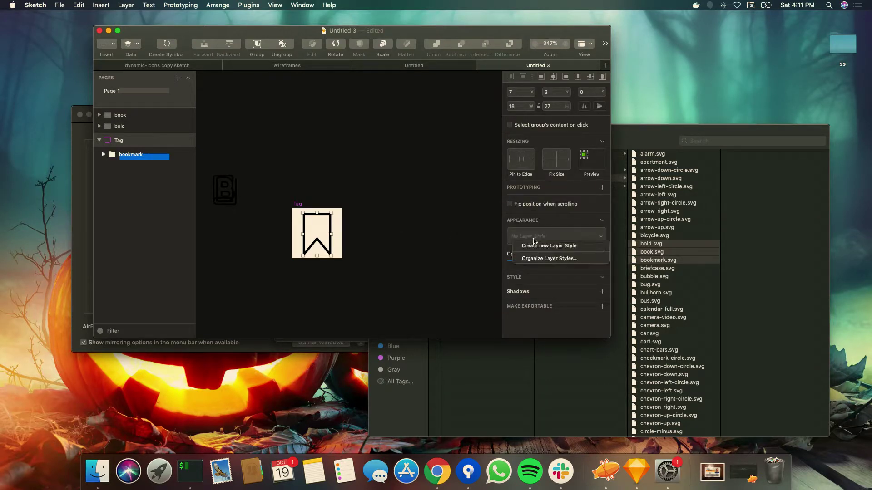
click(405, 230)
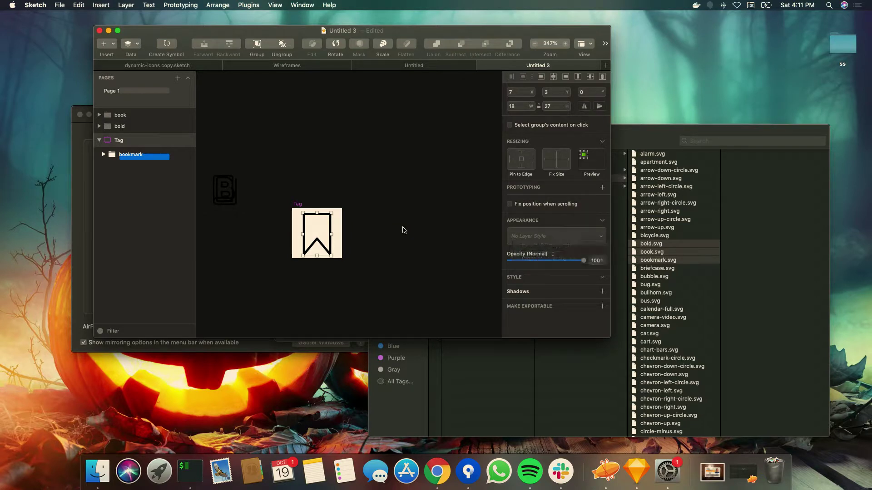
Step: Duplicate the Tag artboard and loose icons beside the originals, replacing the copied artboard's bookmark with the duplicated book icon
click(298, 205)
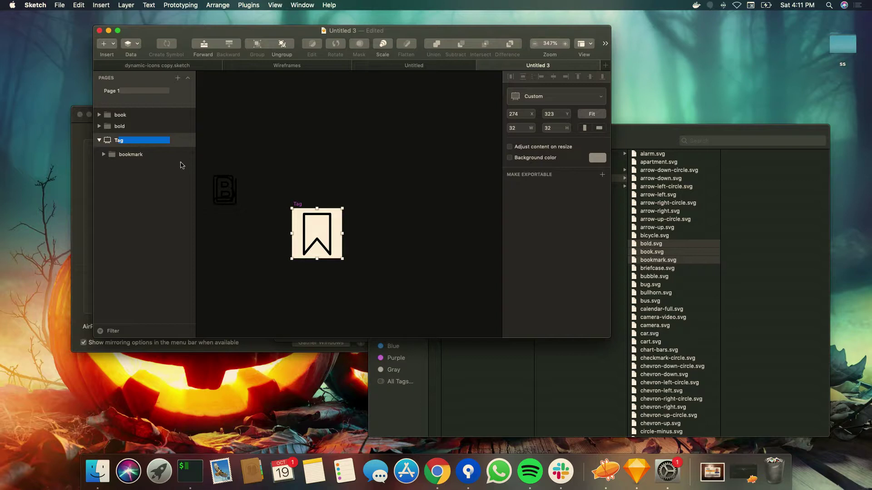
drag(296, 207, 358, 206)
click(454, 239)
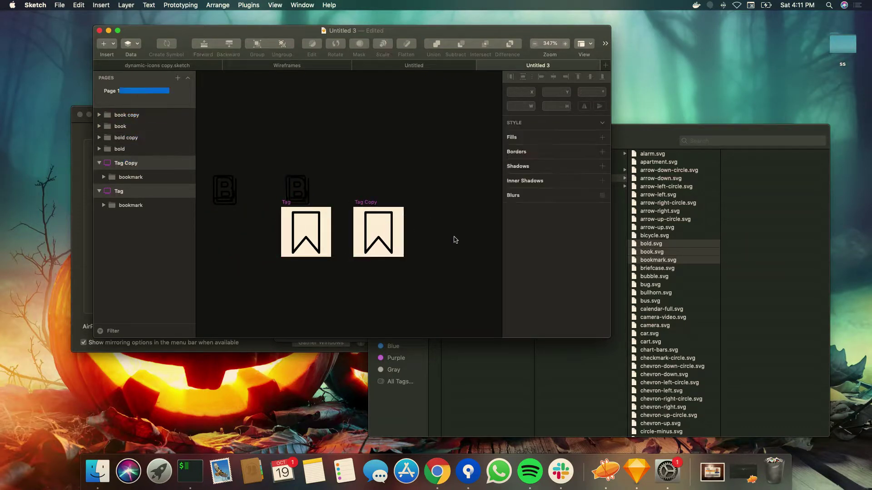
click(380, 234)
key(Delete)
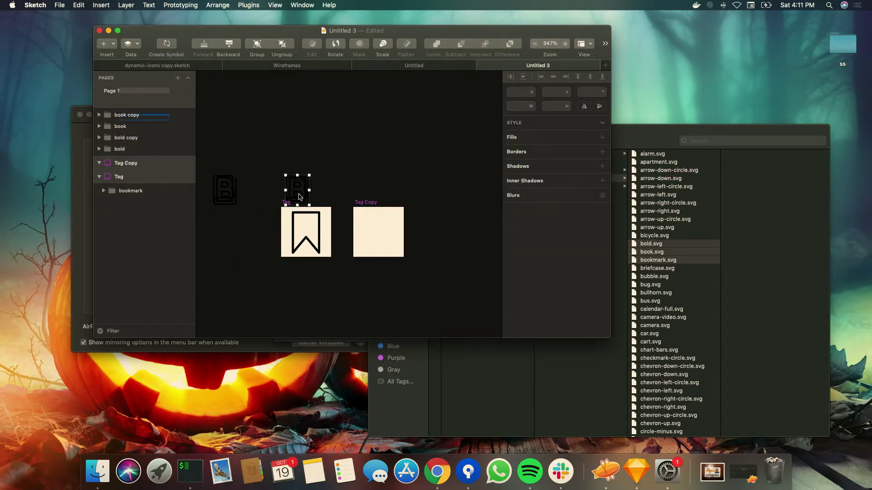
drag(298, 190, 381, 236)
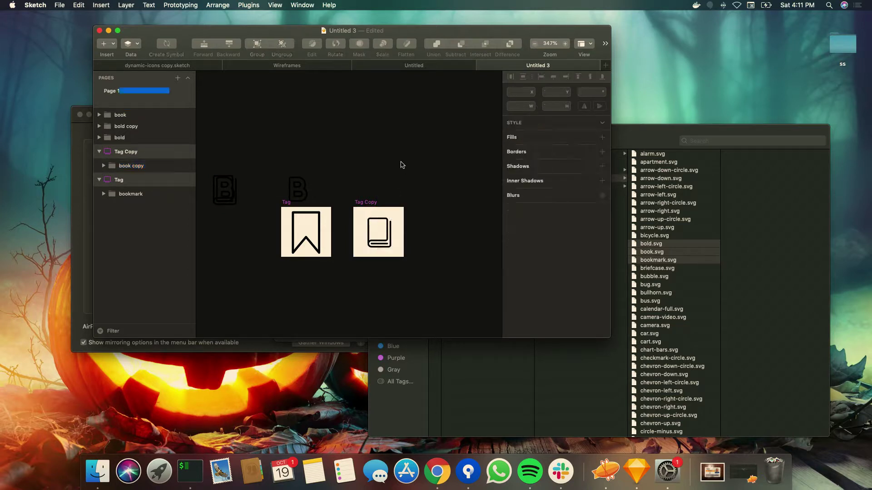
Step: Duplicate the book icon's artboard beside itself and replace the book in this third artboard with the duplicated bold icon
mouse_move(380, 204)
mouse_down()
mouse_move(424, 203)
mouse_move(380, 203)
mouse_up()
drag(366, 203, 441, 208)
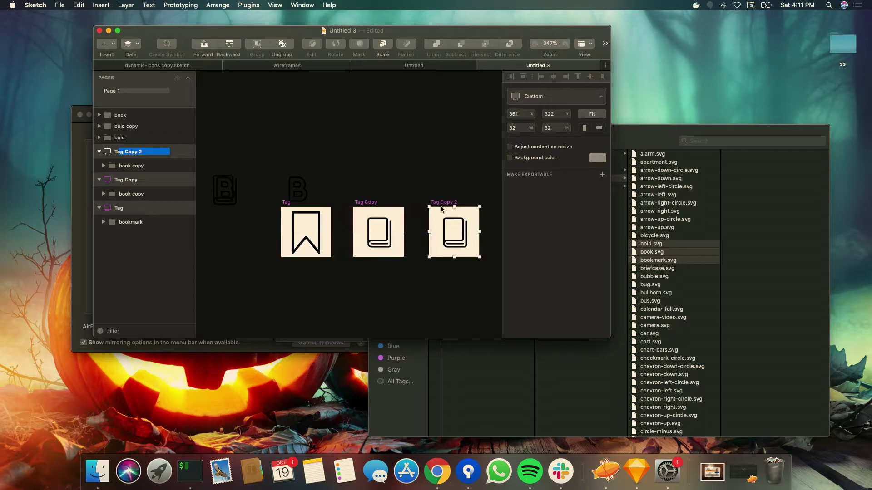
click(396, 170)
click(454, 231)
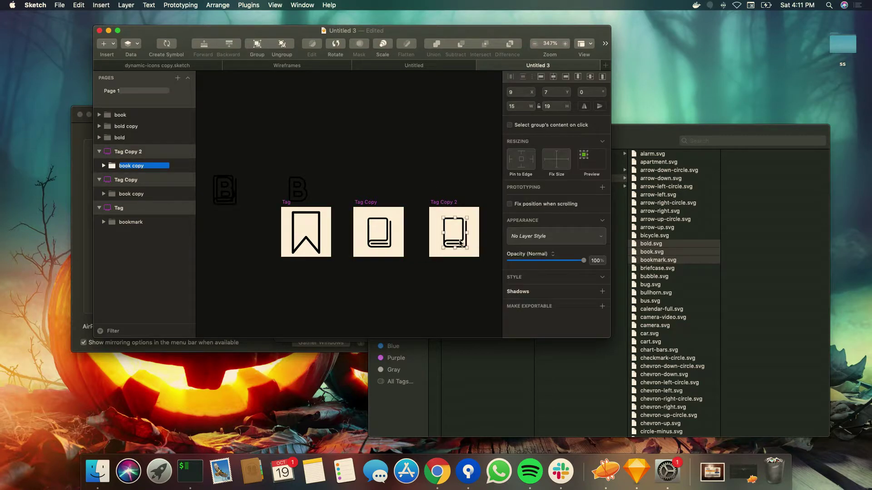
key(Delete)
drag(303, 196, 460, 245)
Step: Rename the artboard holding the bold icon as Bold
click(444, 205)
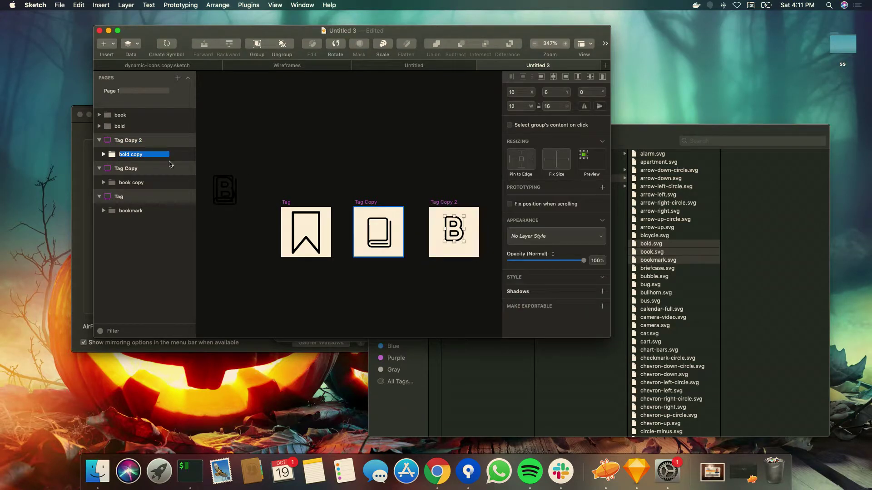
click(134, 144)
key(BackSpace)
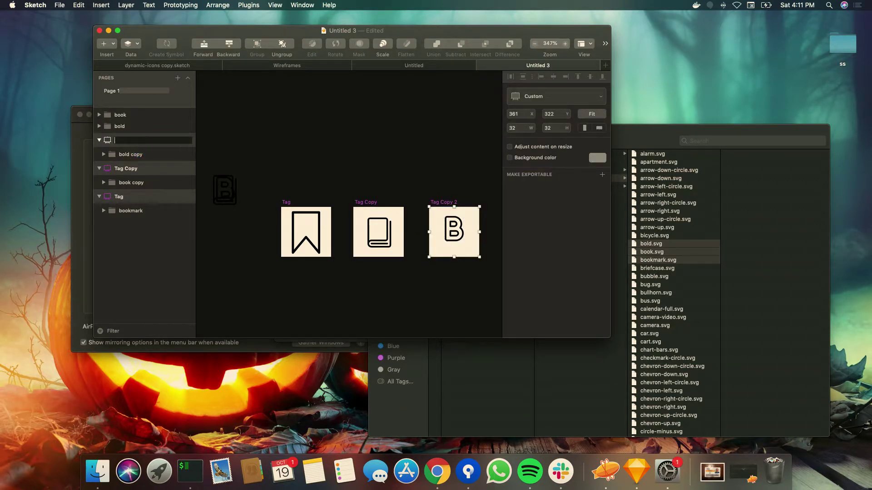
text(Bold)
click(266, 158)
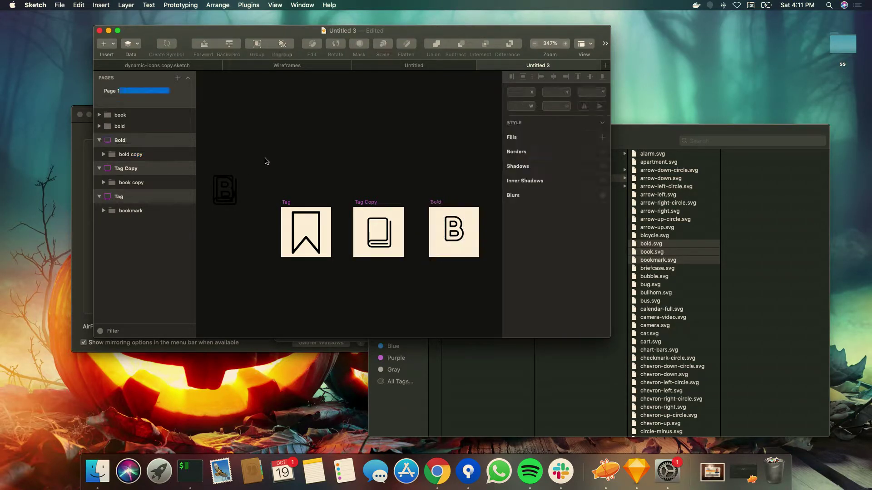
Step: Rename the artboard holding the book icon as Book
double_click(363, 202)
key(BackSpace)
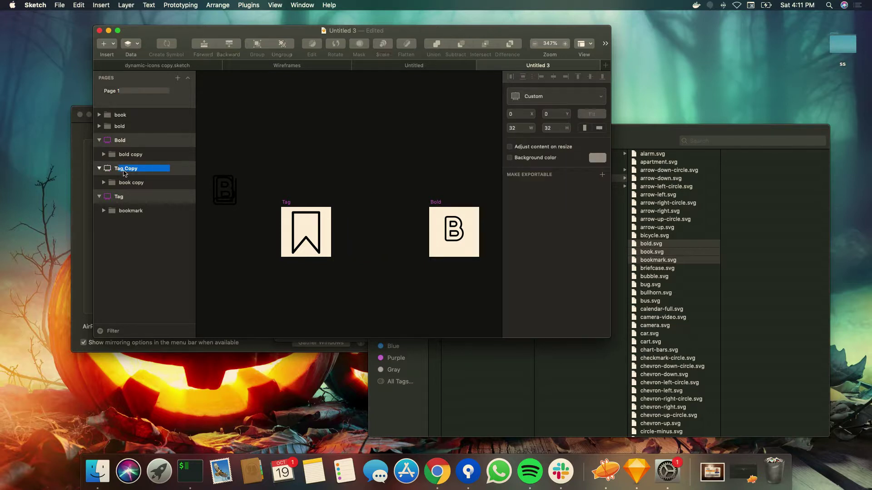
key(super+z)
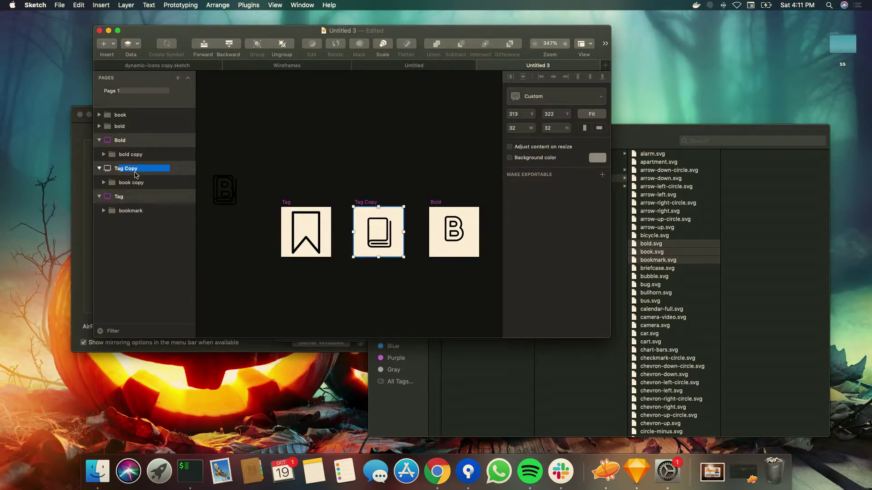
key(BackSpace)
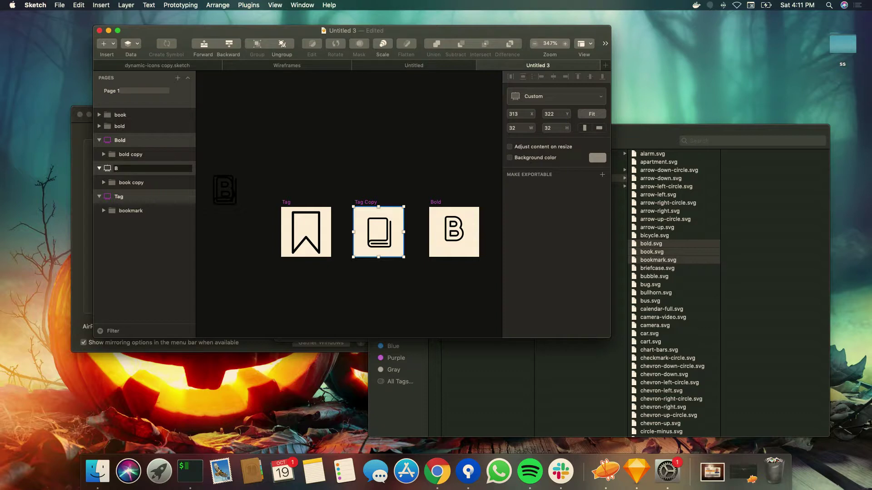
text(Book)
key(Return)
click(324, 183)
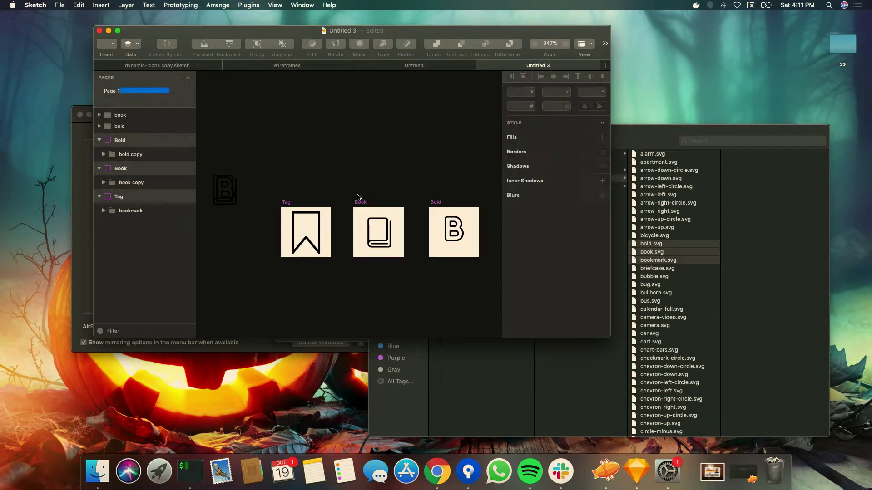
click(371, 207)
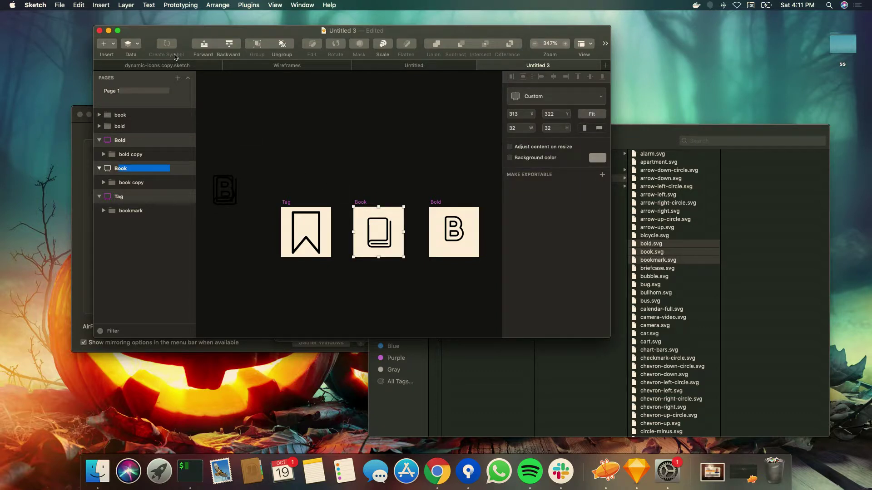
click(330, 157)
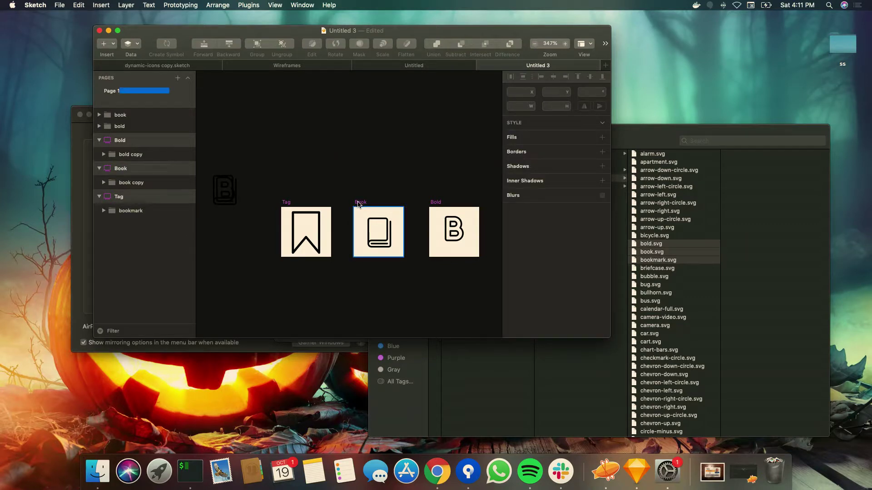
click(358, 204)
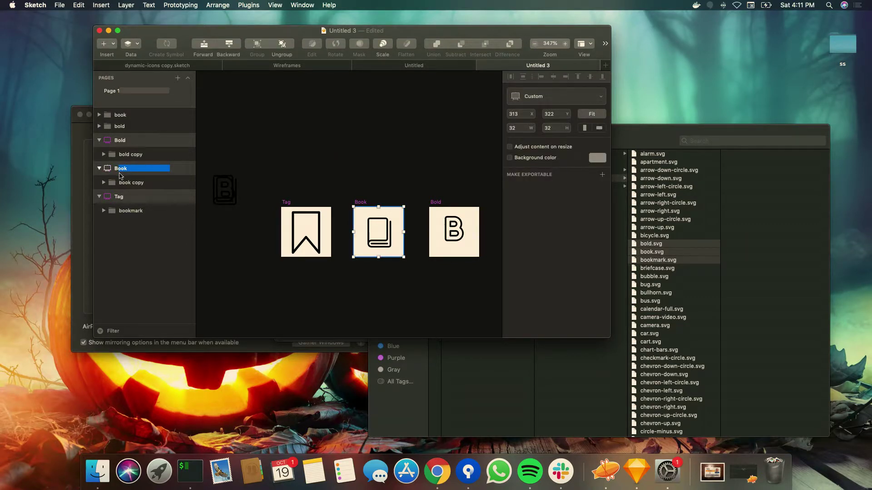
click(183, 182)
click(165, 47)
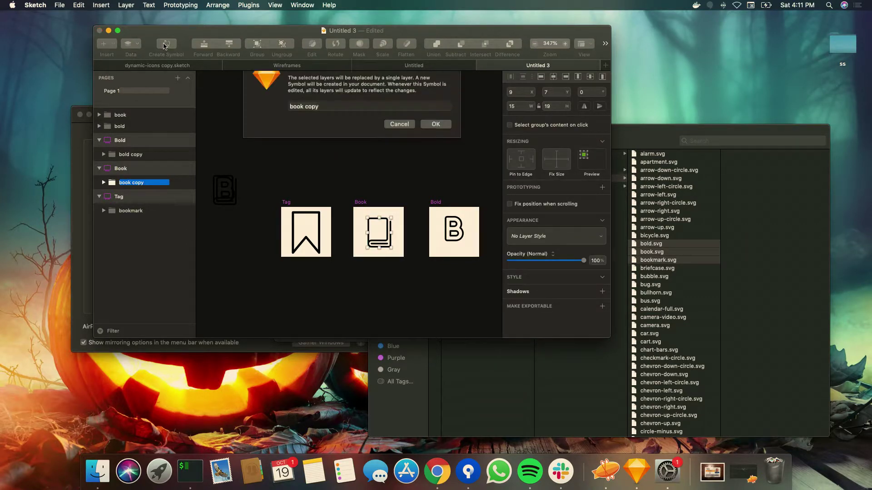
click(400, 141)
click(357, 175)
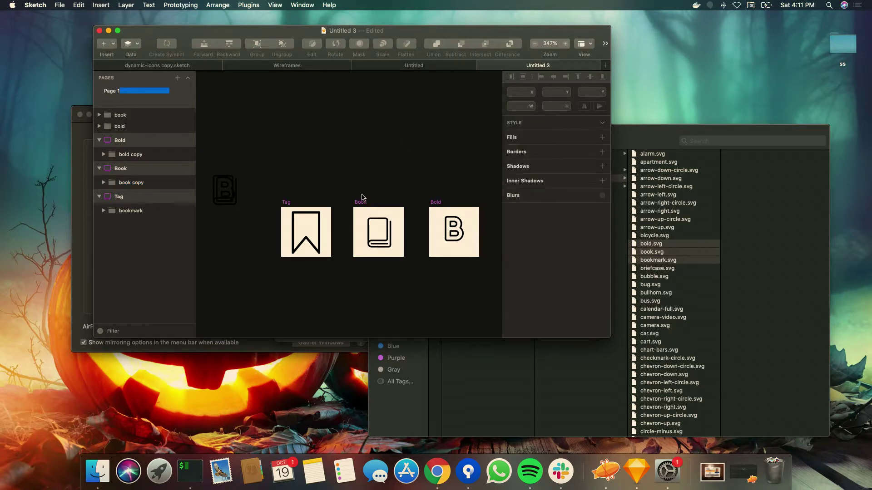
click(358, 203)
right_click(358, 203)
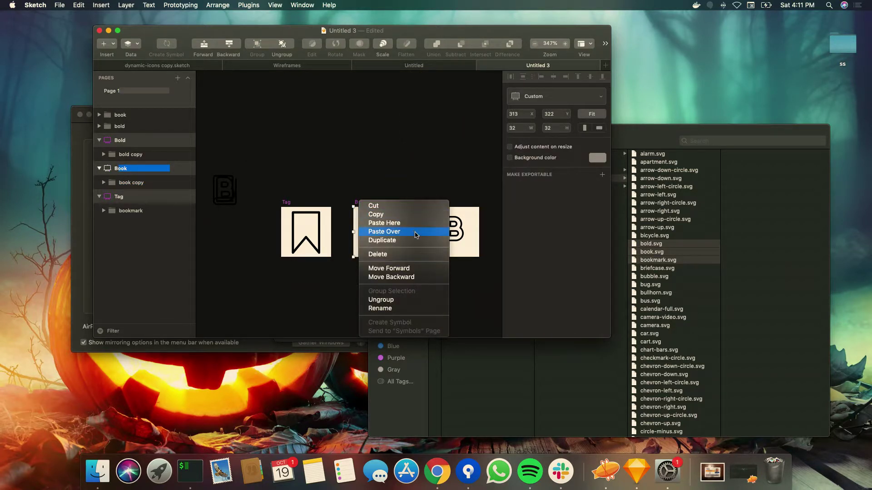
click(414, 178)
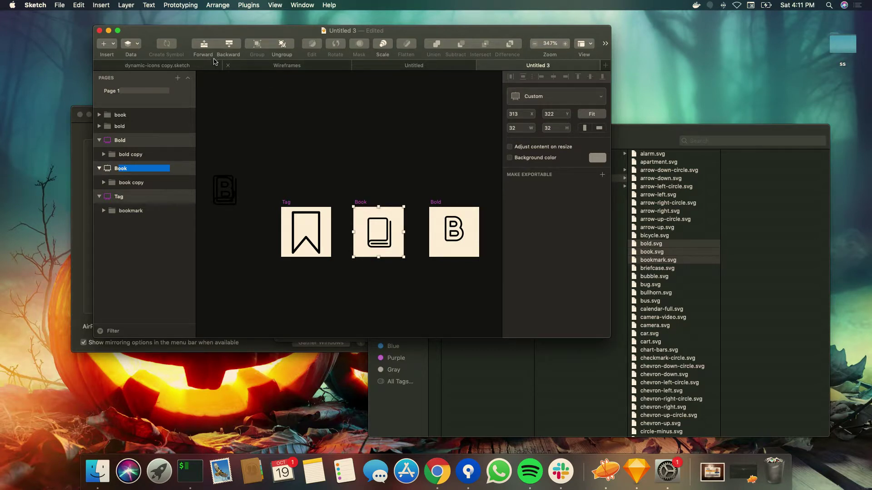
click(362, 173)
click(320, 233)
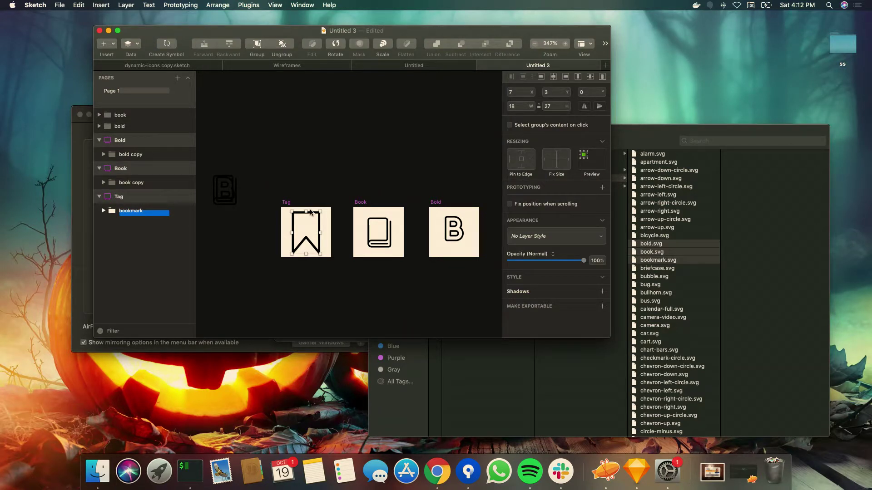
Step: Create a symbol named book from the icon group inside the Book artboard
click(368, 224)
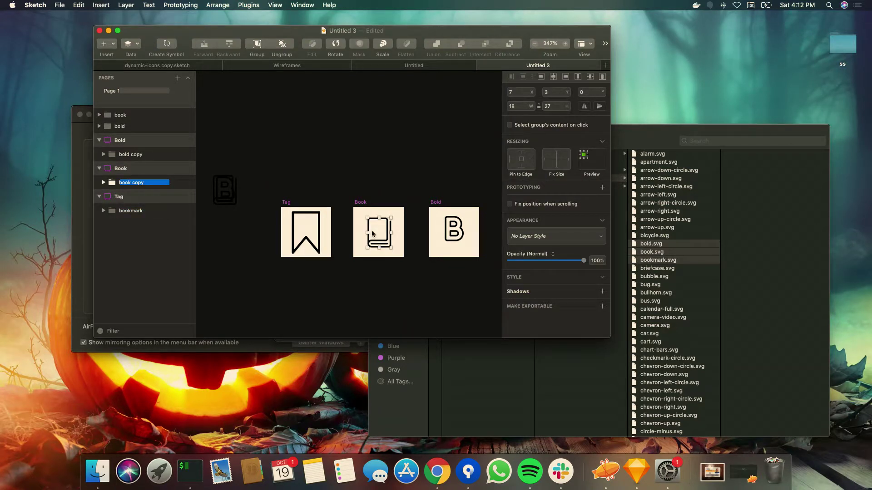
click(167, 44)
key(Right)
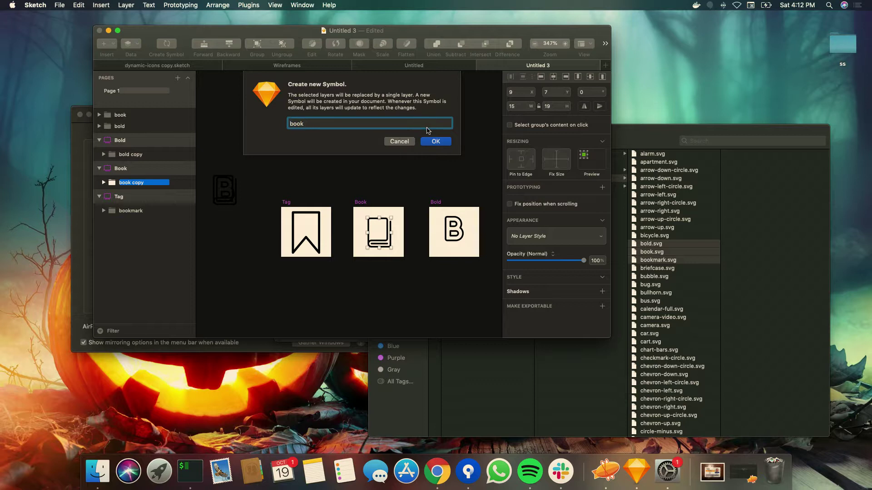
click(432, 141)
Step: Create a symbol named bold from the icon group inside the Bold artboard
click(447, 227)
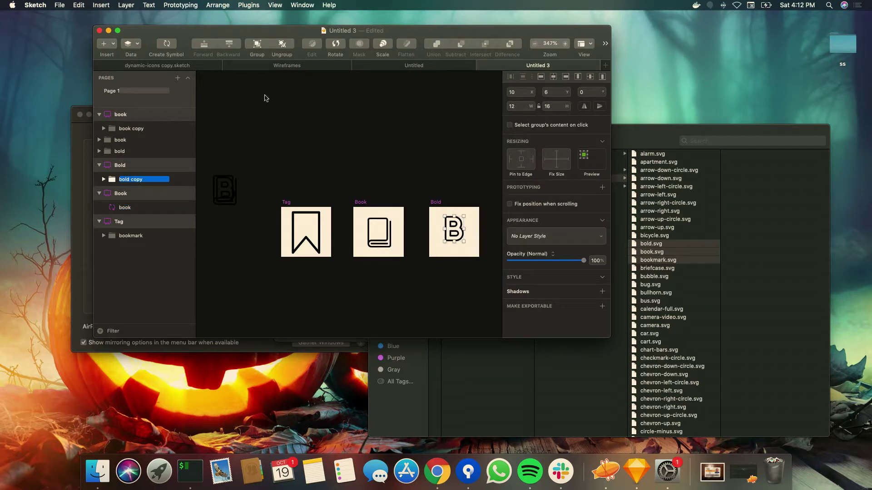
click(167, 44)
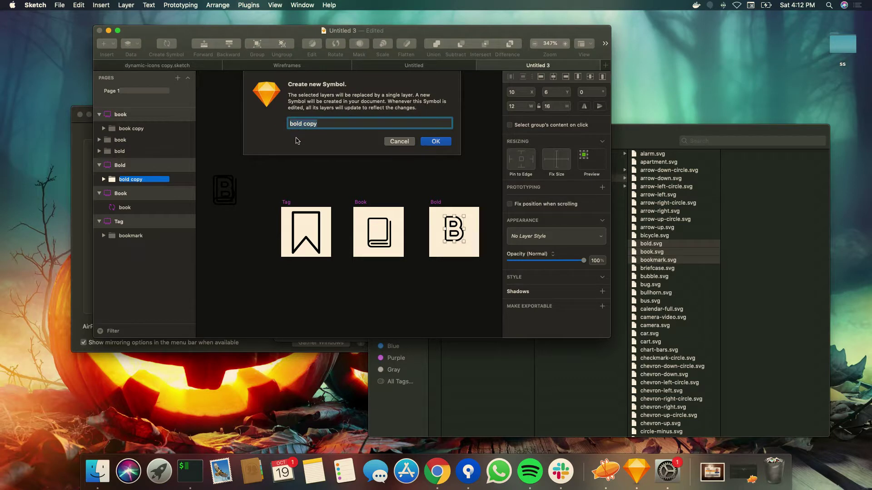
key(Right)
click(435, 142)
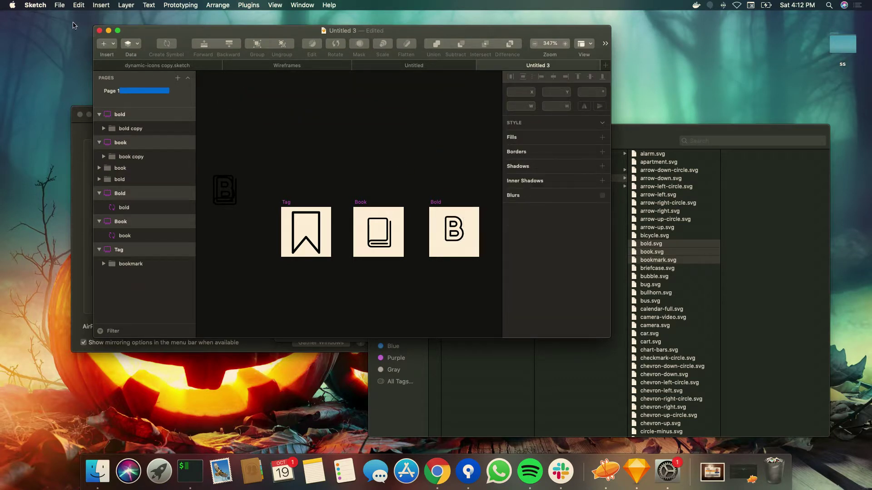
Step: Save the icon document under the name custom library in the Sketch presentation folder
click(62, 5)
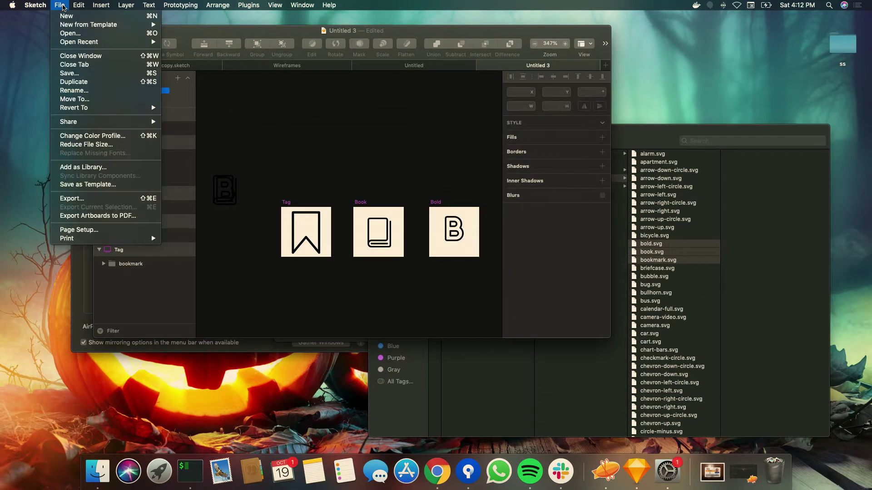
click(117, 78)
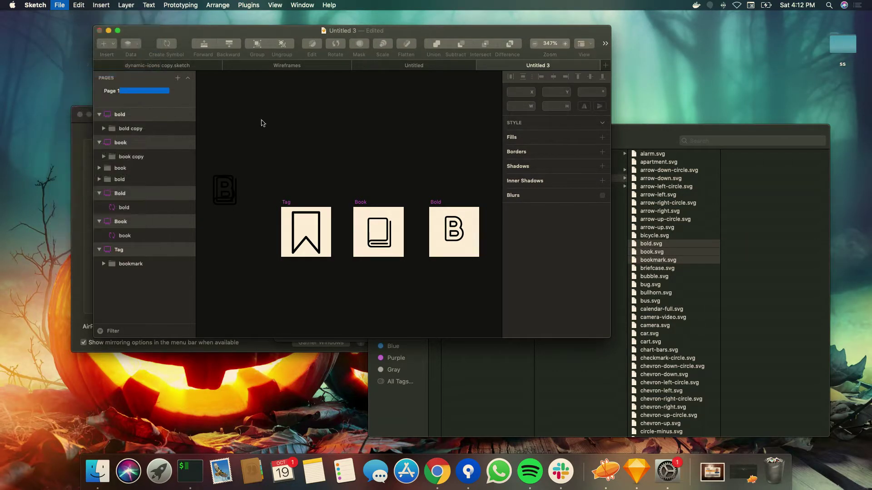
text(custom library)
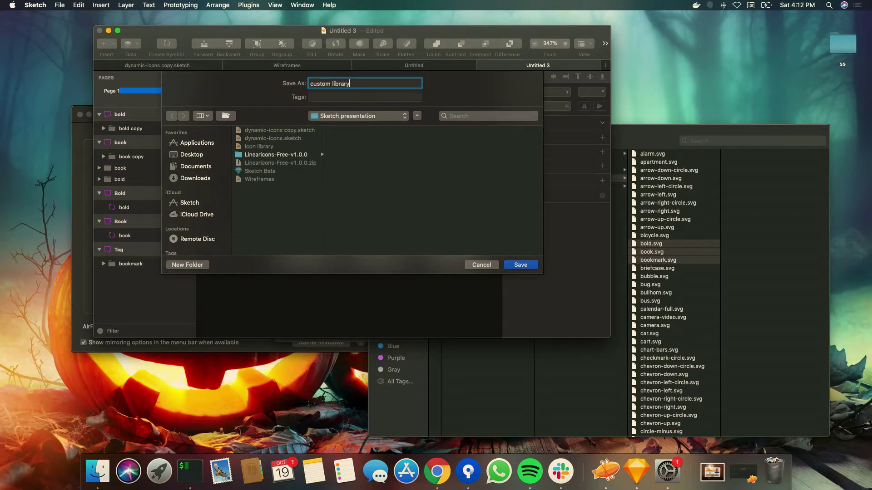
key(Return)
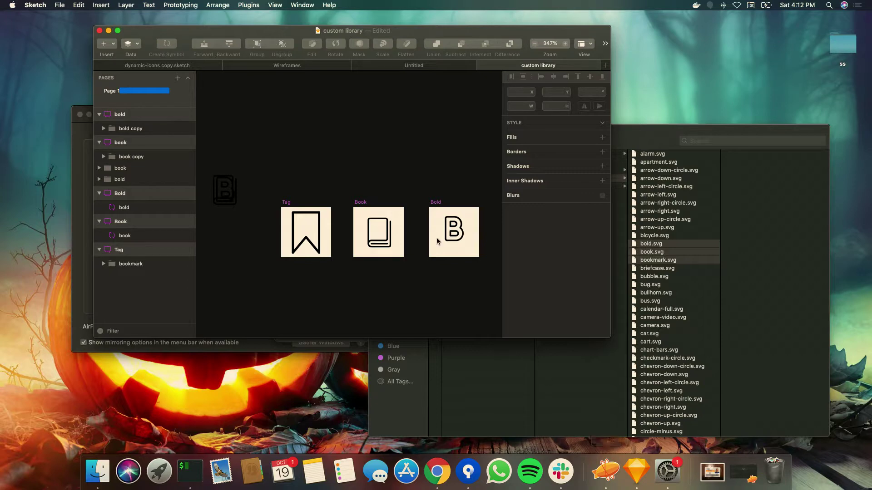
Step: Show the Wireframes document in full screen and open the Libraries preferences
click(304, 66)
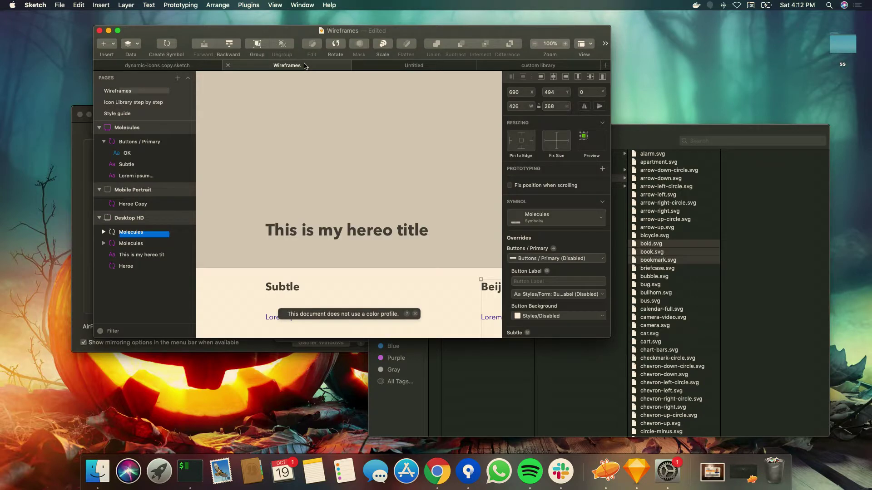
click(118, 31)
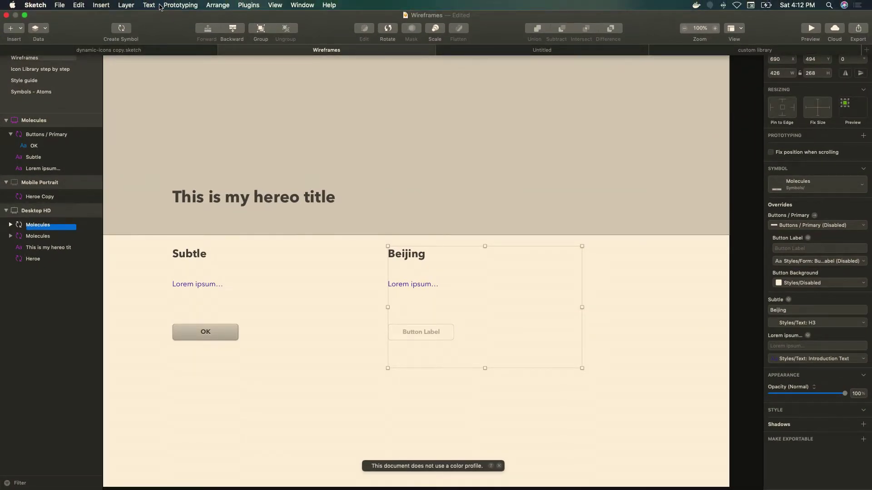
click(35, 5)
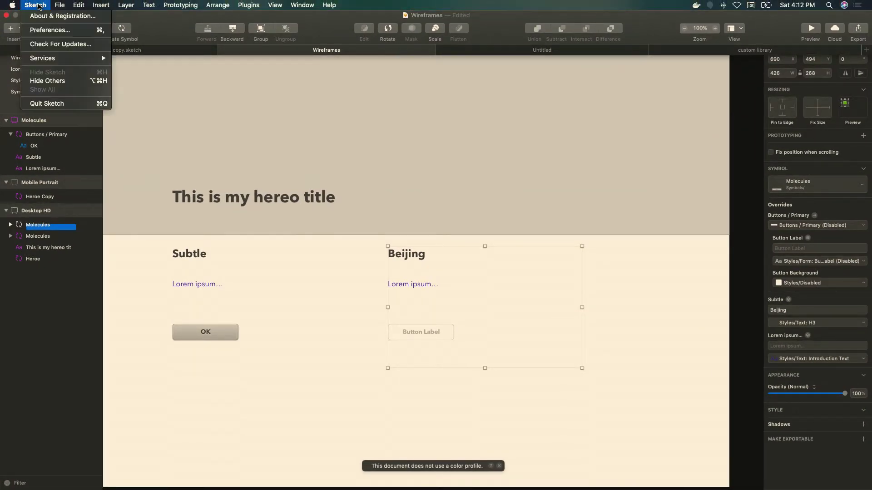
click(48, 29)
click(431, 158)
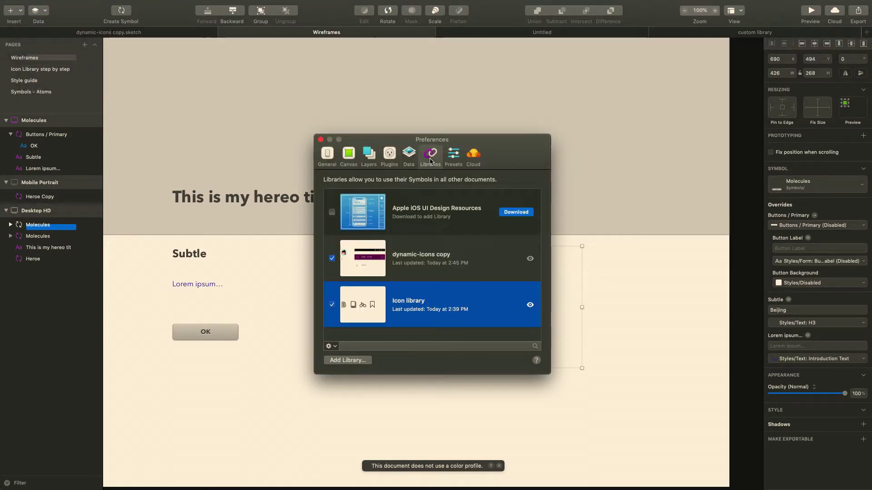
Step: Add the custom library file from the Sketch presentation folder as a library and close the preferences
click(348, 360)
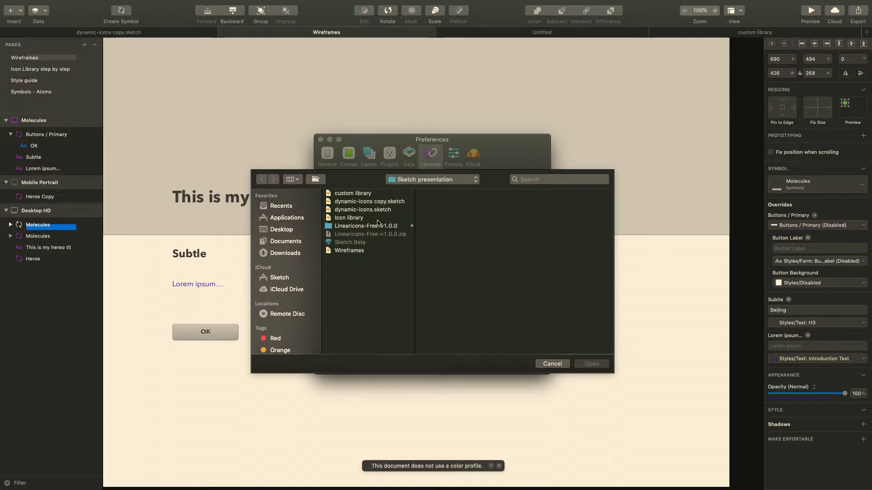
click(378, 219)
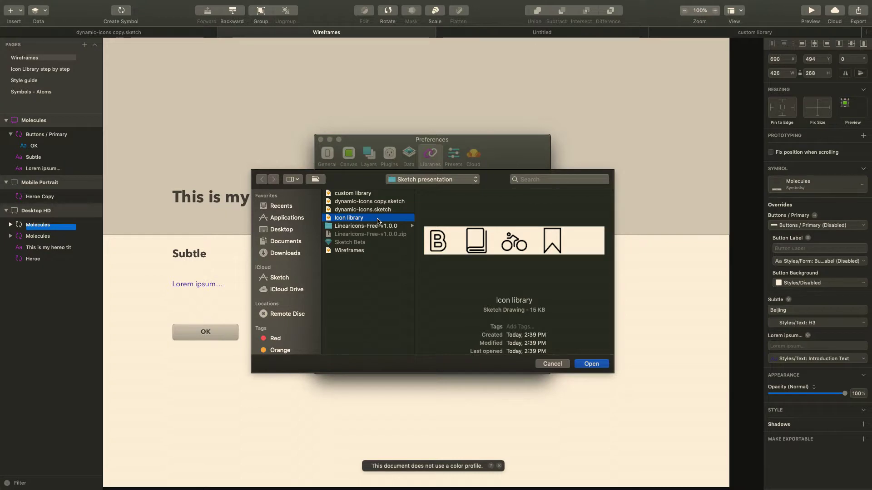
click(376, 194)
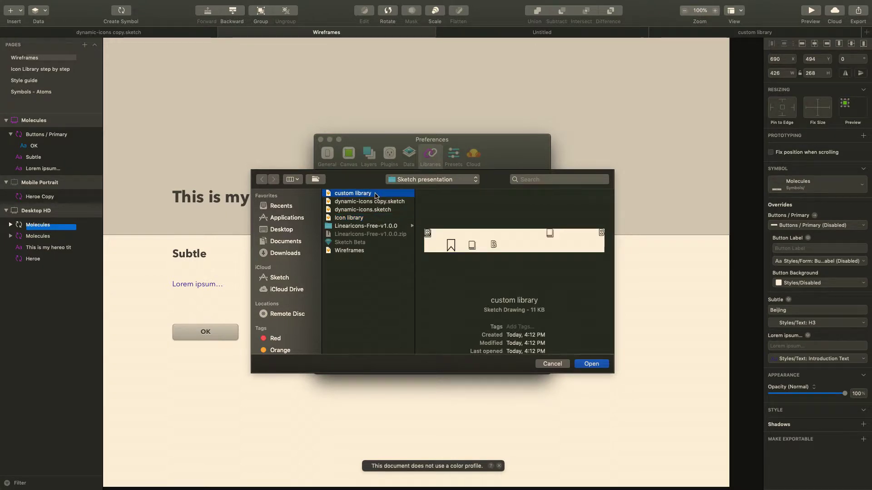
click(597, 366)
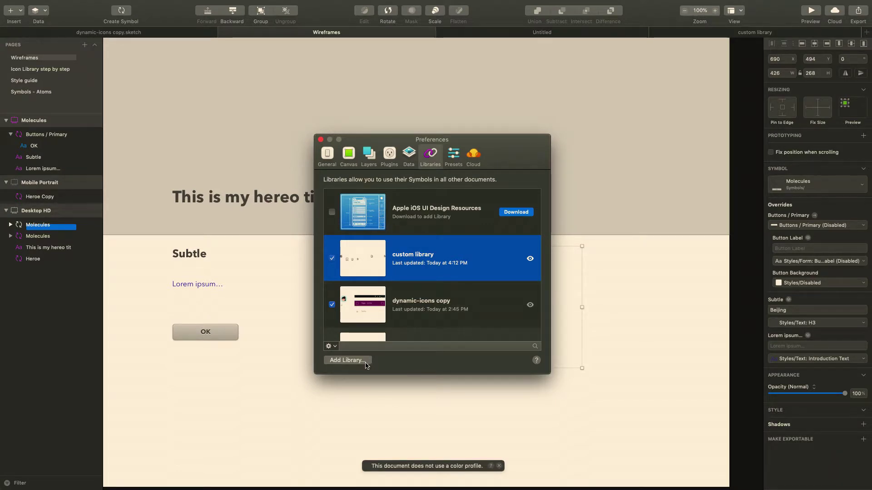
click(348, 360)
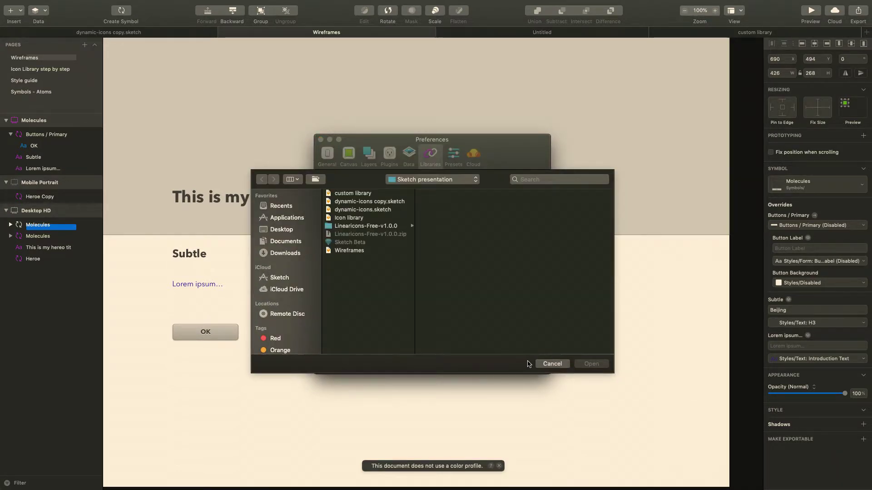
click(547, 364)
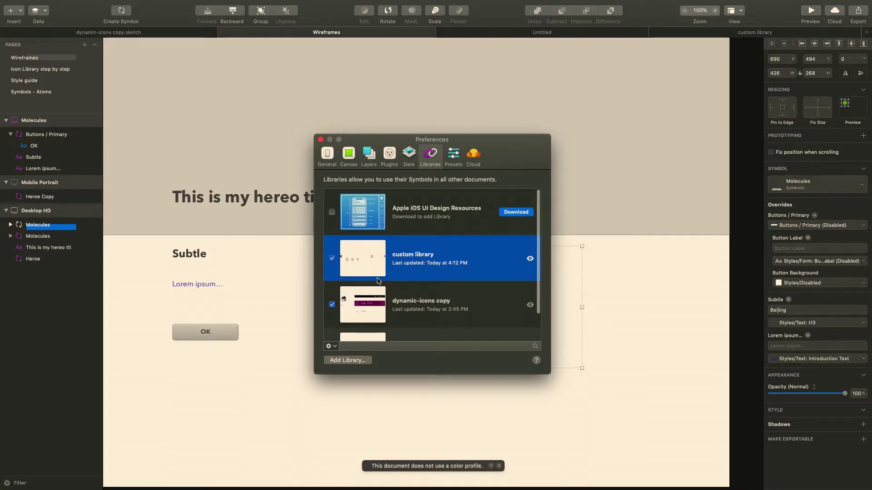
click(320, 141)
click(316, 290)
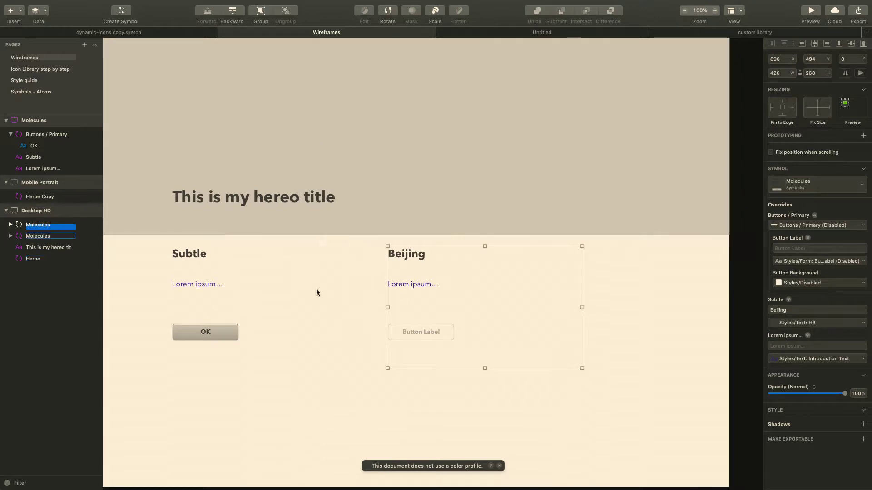
Step: Open the Symbols - Atoms page and select the Menu symbol's artboard
click(46, 92)
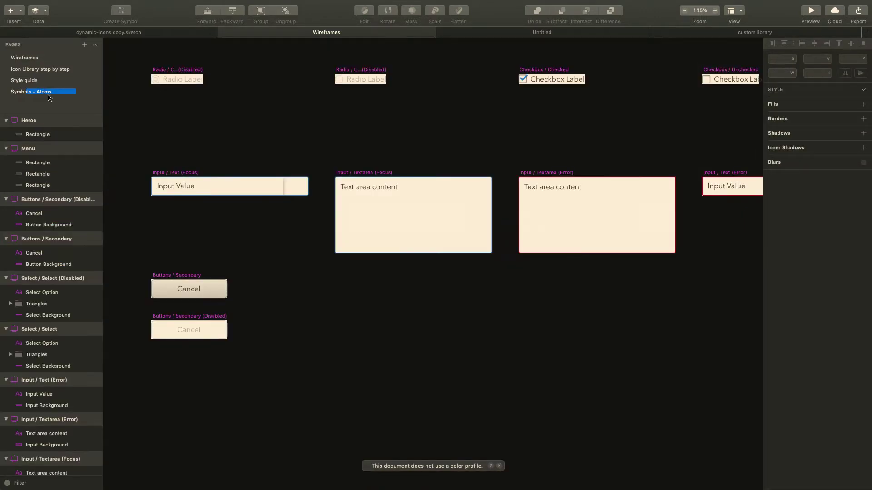
scroll(244, 271, down, 5)
scroll(244, 271, up, 4)
scroll(244, 271, right, 2)
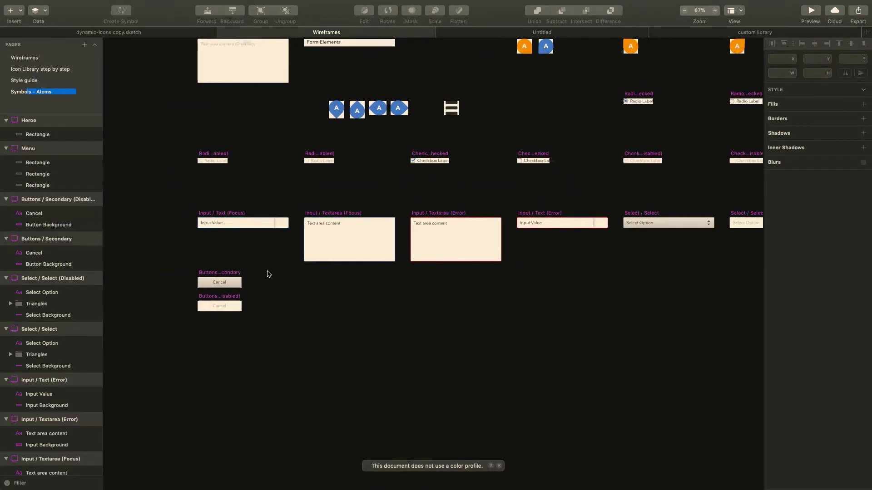
scroll(393, 203, up, 5)
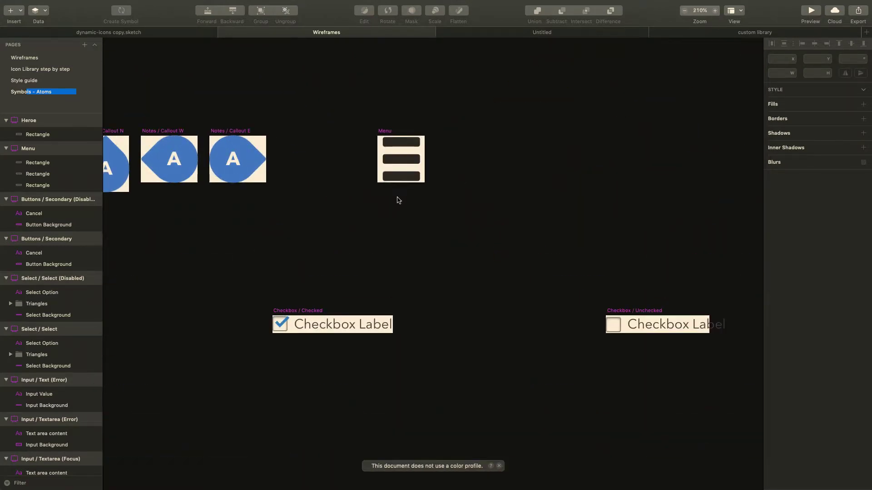
click(390, 136)
click(389, 135)
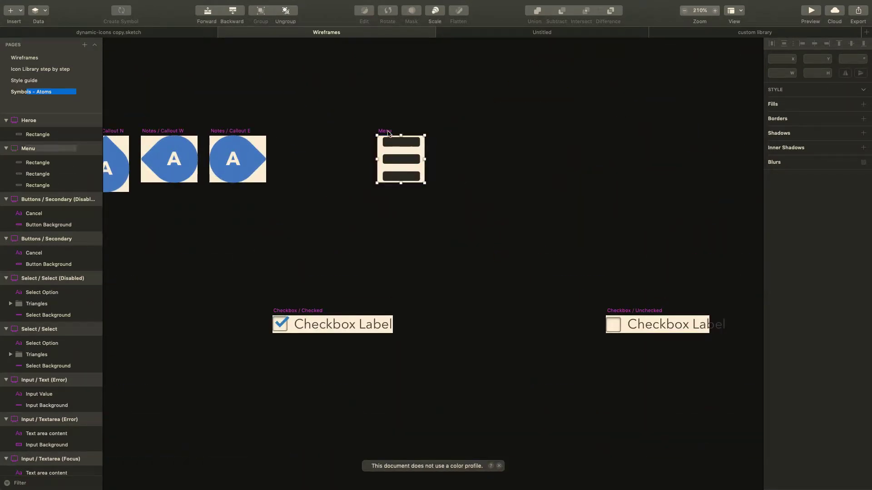
Step: Draw an artboard of about 46 by 48 beside the Menu symbol and name it Icon
click(453, 143)
click(21, 10)
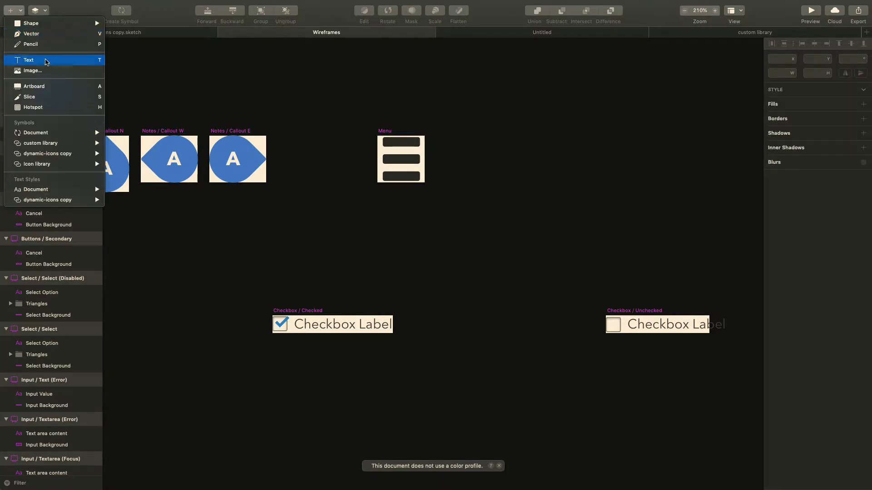
click(45, 87)
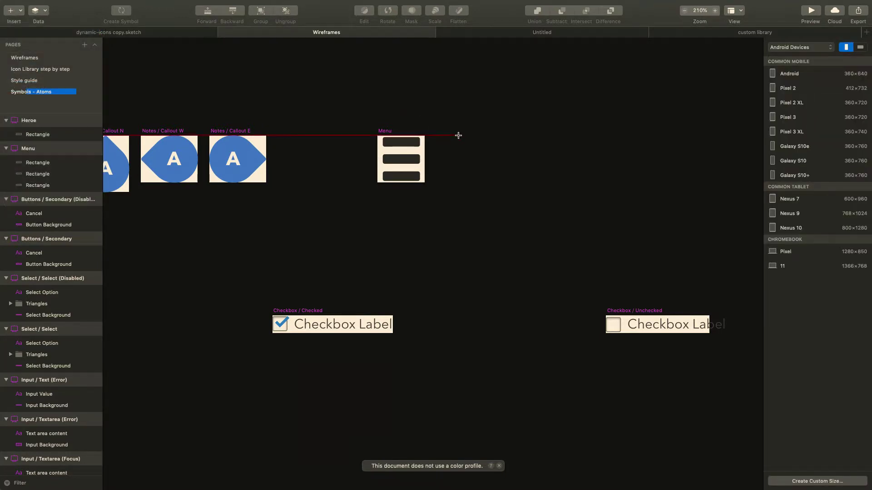
drag(458, 135, 503, 181)
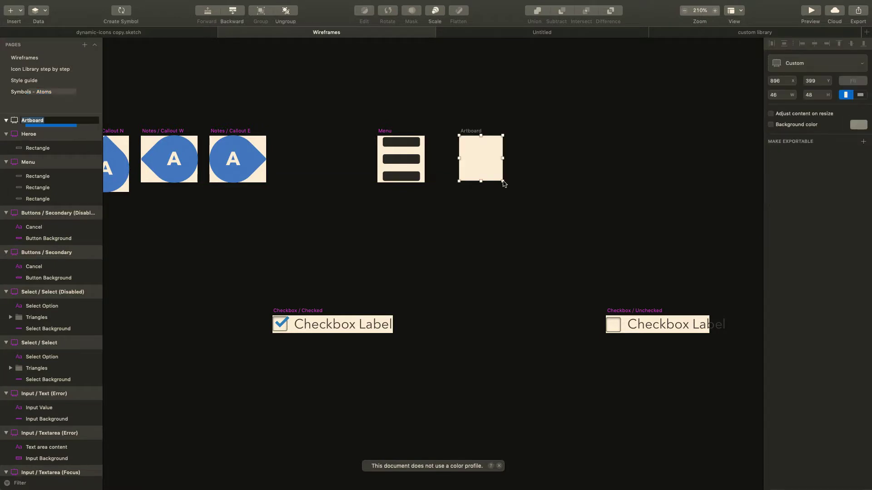
key(BackSpace)
click(433, 112)
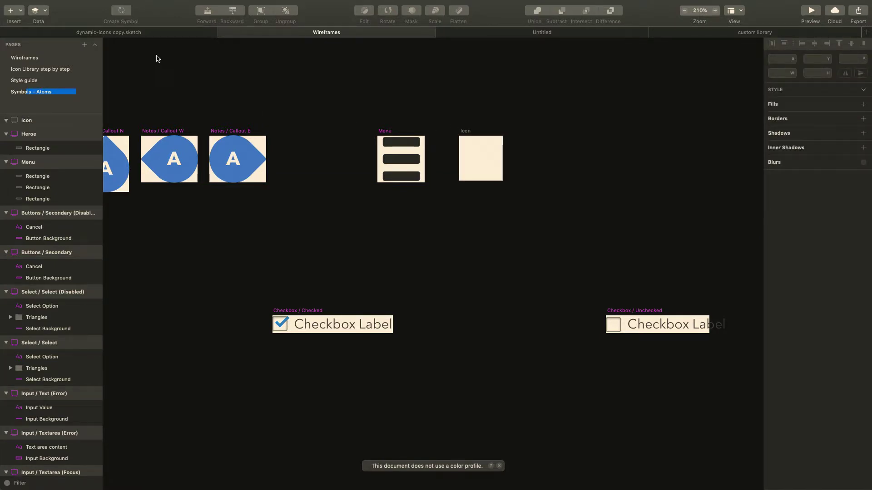
click(22, 13)
mouse_move(64, 143)
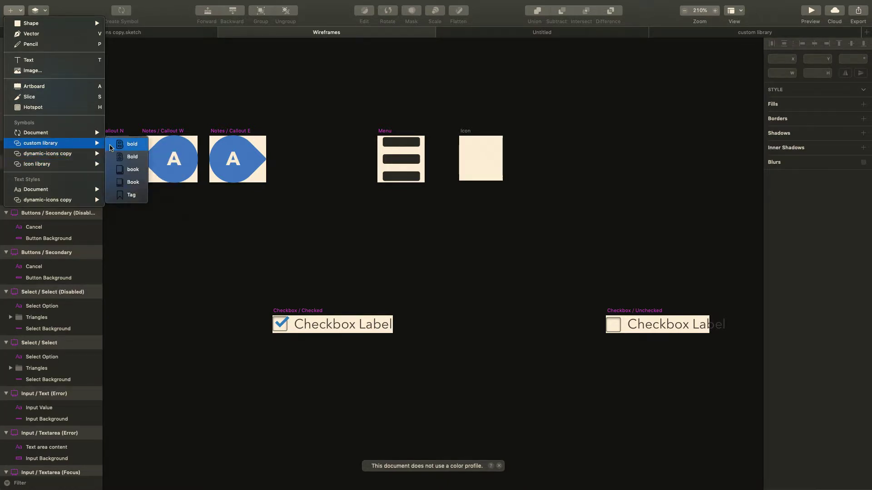
click(162, 154)
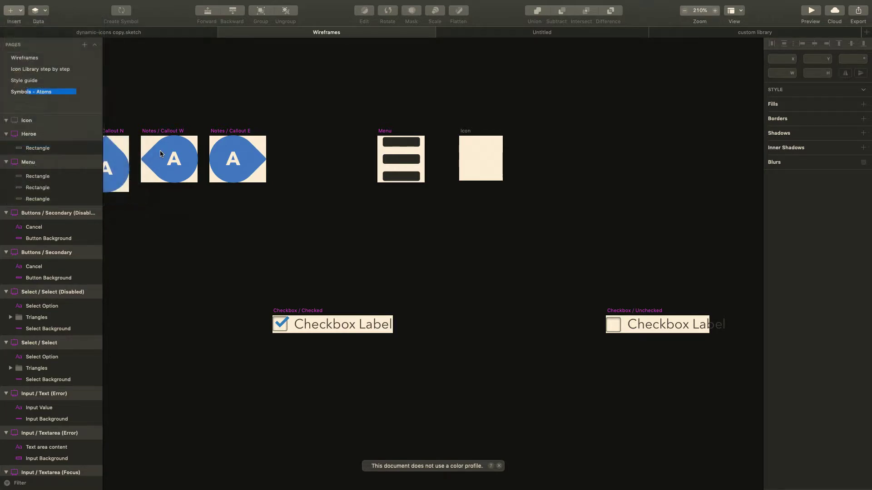
Step: Insert the bold symbol from custom library into the Icon artboard and enlarge it to nearly fill the artboard
click(462, 131)
click(9, 10)
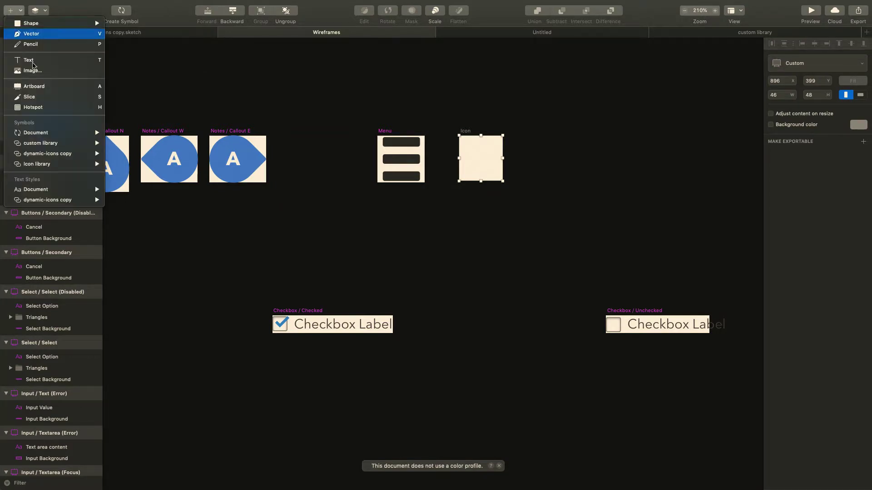
mouse_move(53, 147)
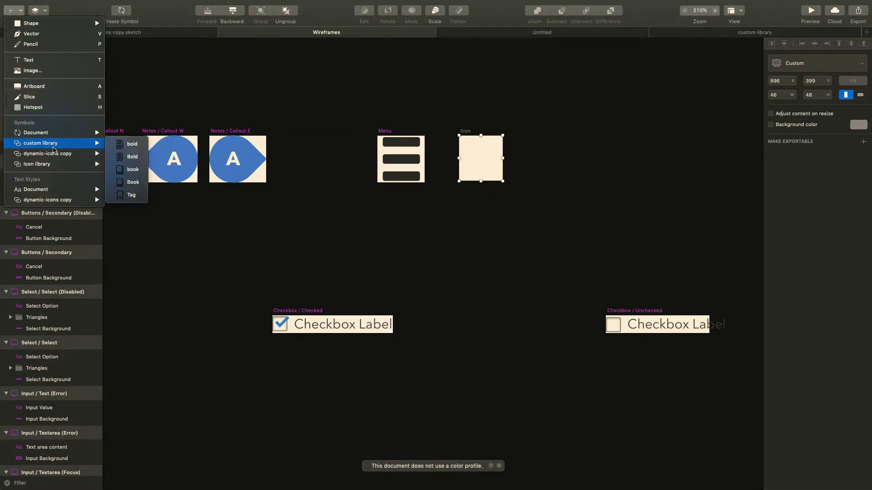
click(121, 149)
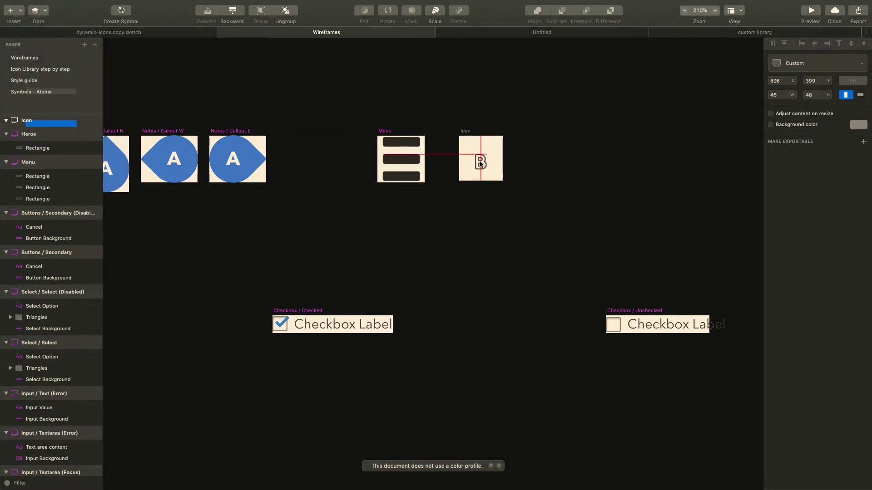
click(485, 156)
mouse_move(487, 152)
mouse_down()
mouse_move(499, 143)
mouse_move(468, 173)
mouse_move(479, 165)
mouse_up()
click(516, 171)
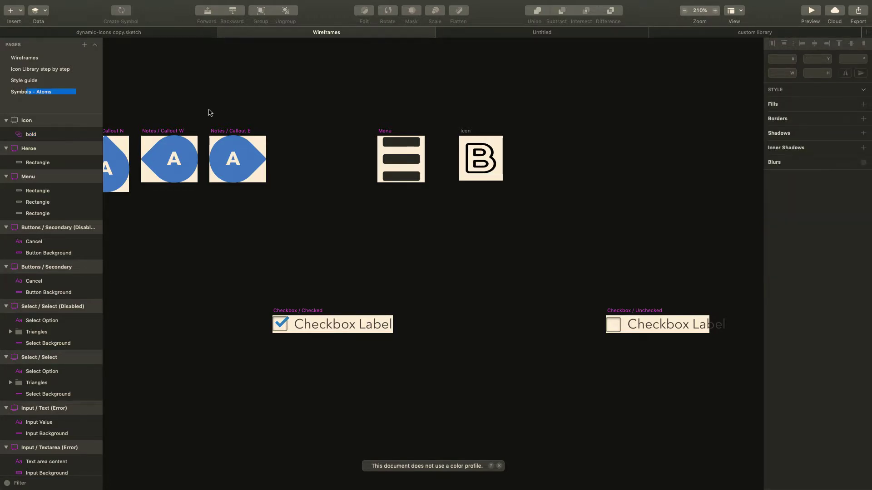
Step: Open the Molecules symbol from the Wireframes page and pull the left edge of its heading, text and button inward to leave a margin
click(40, 59)
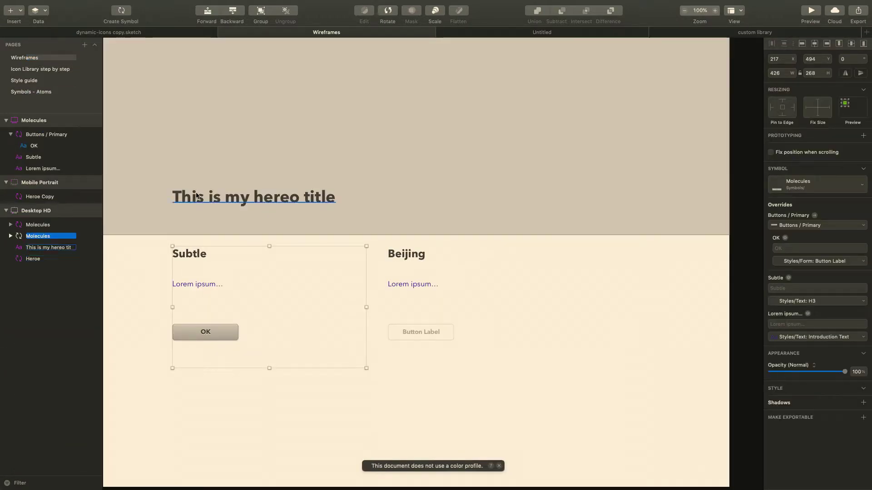
double_click(189, 259)
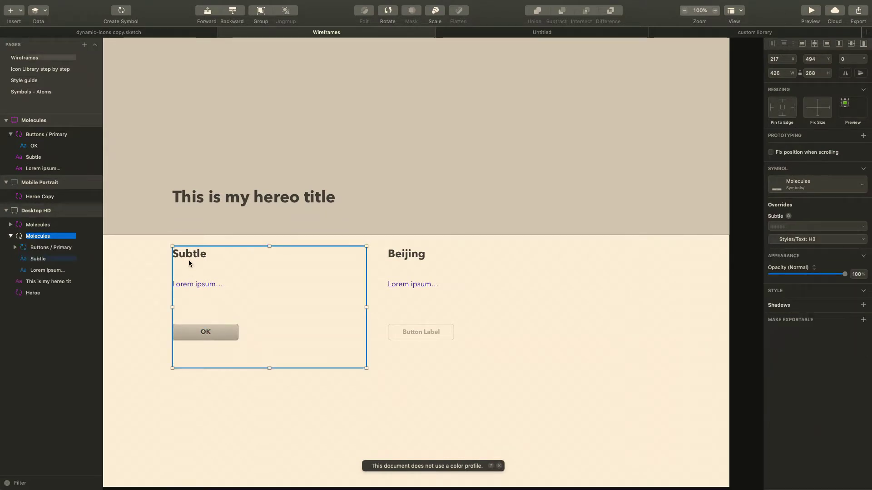
scroll(171, 295, up, 5)
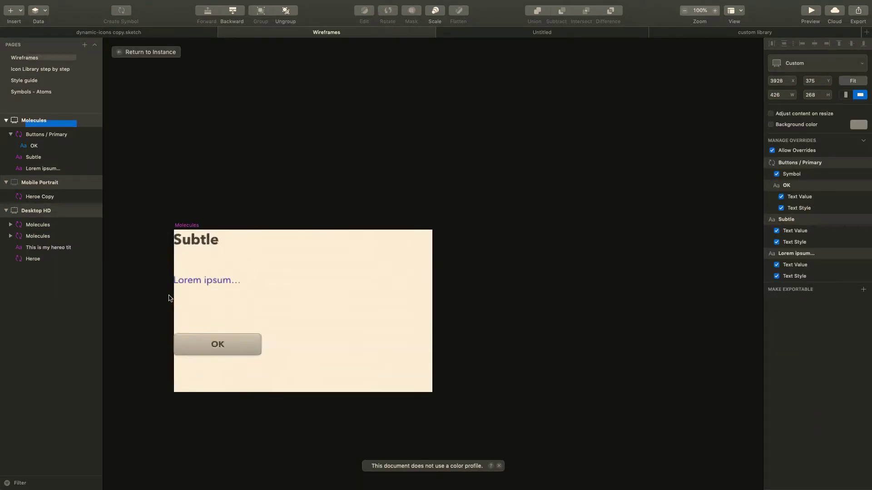
drag(147, 220, 285, 363)
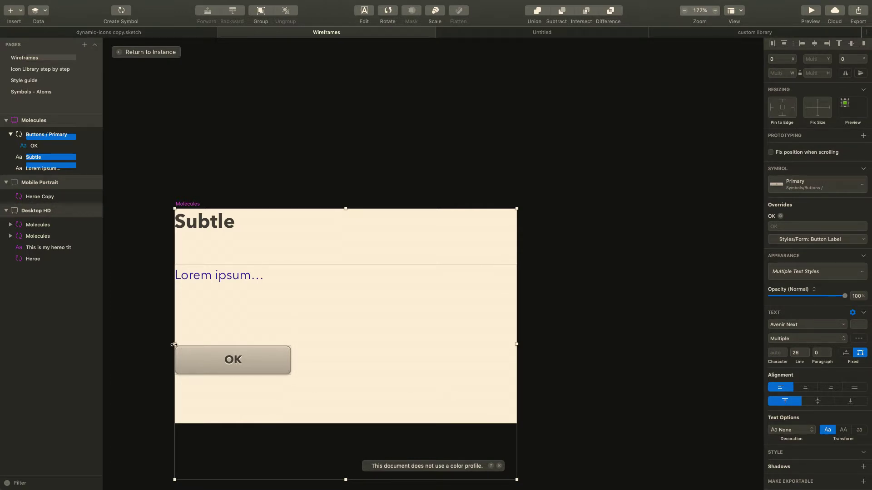
drag(173, 345, 209, 344)
click(153, 119)
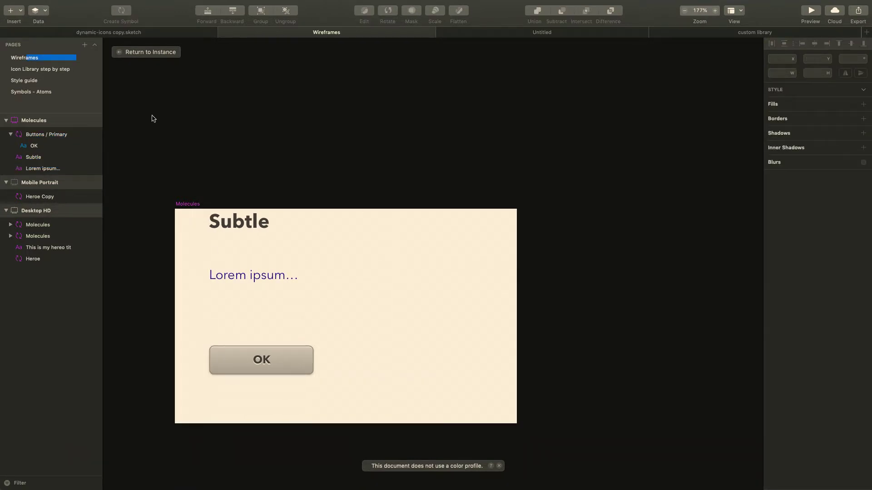
click(20, 13)
mouse_move(54, 133)
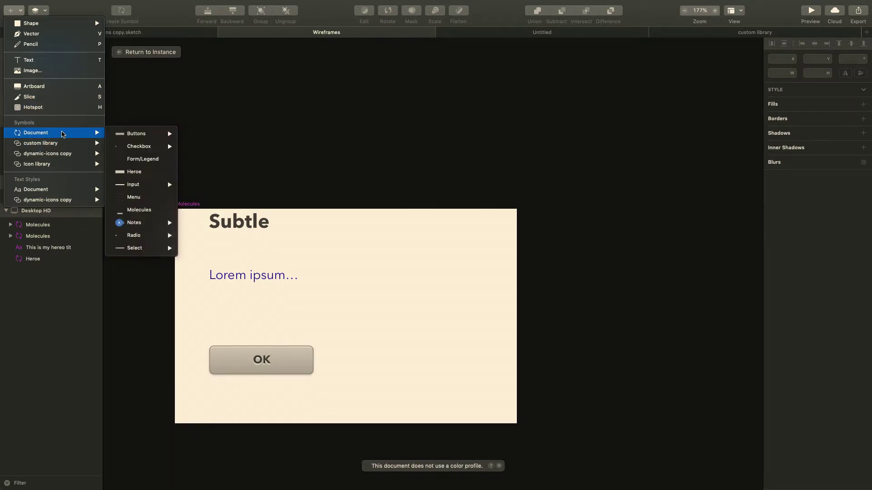
mouse_move(132, 135)
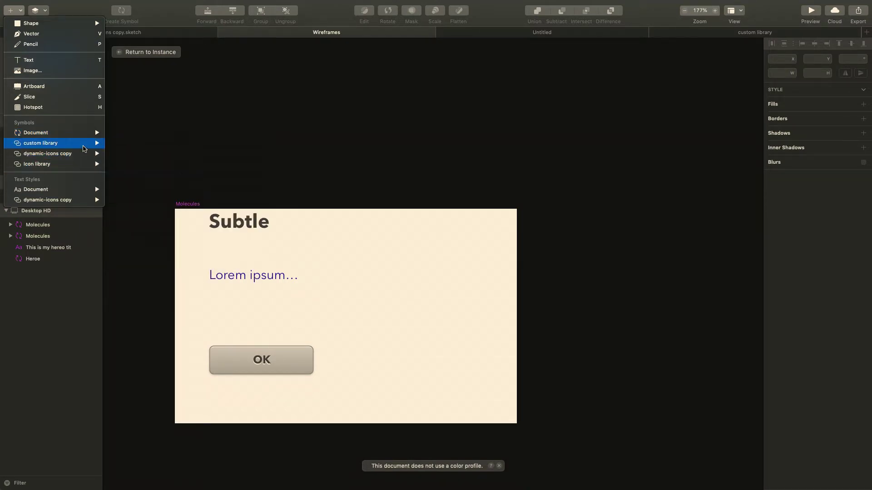
mouse_move(83, 145)
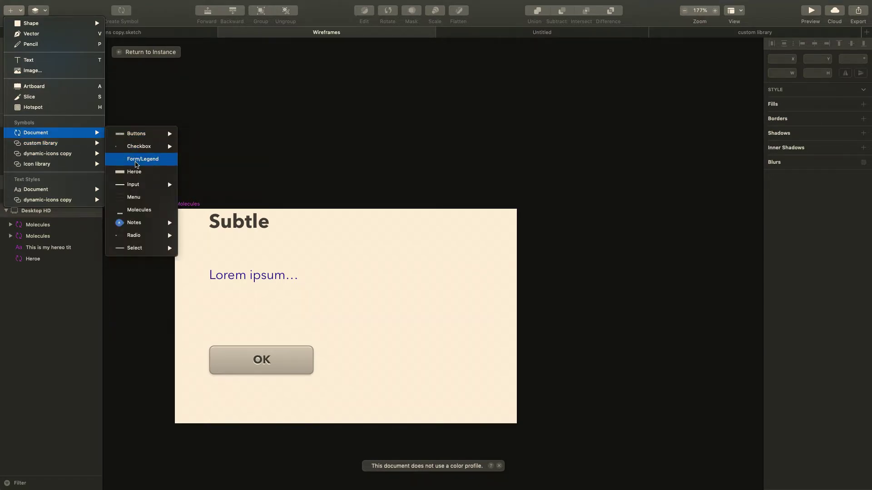
mouse_move(145, 189)
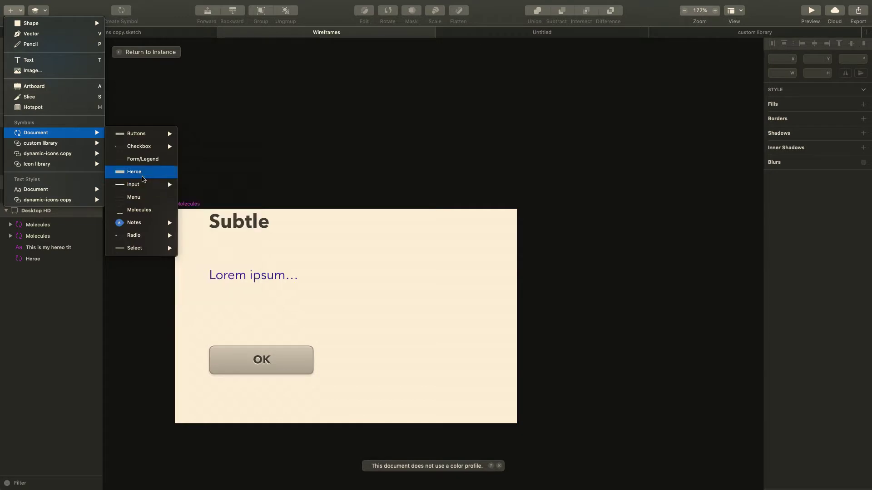
click(150, 108)
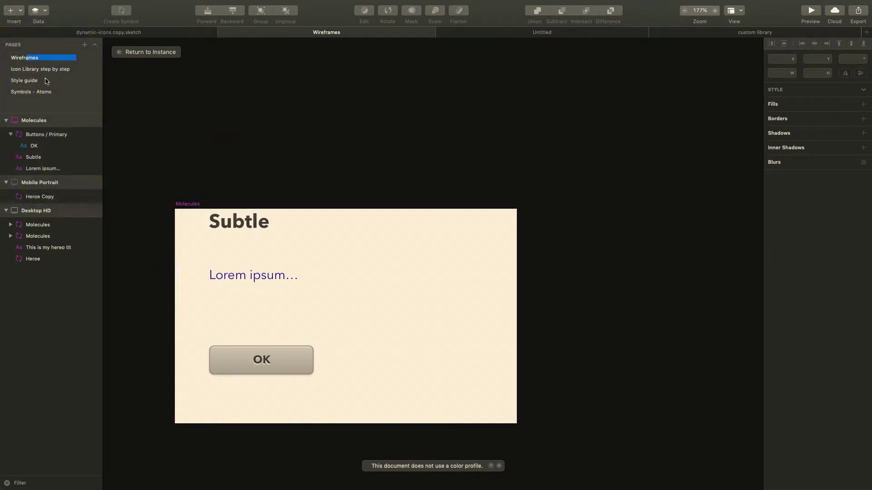
Step: Convert the Icon artboard on the Symbols - Atoms page into a symbol
click(41, 92)
click(468, 131)
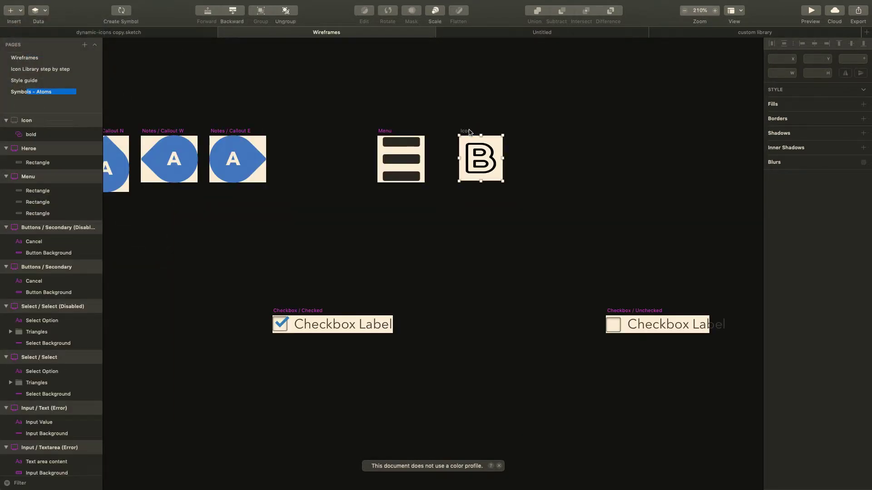
click(453, 123)
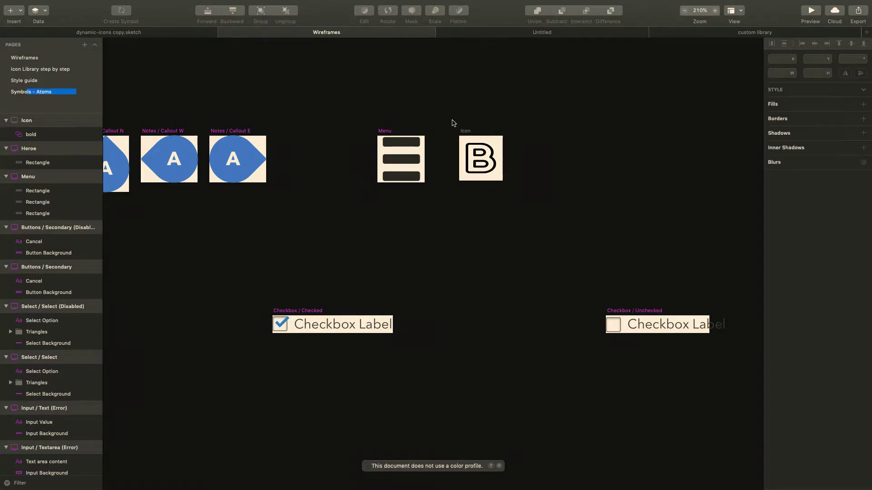
click(467, 134)
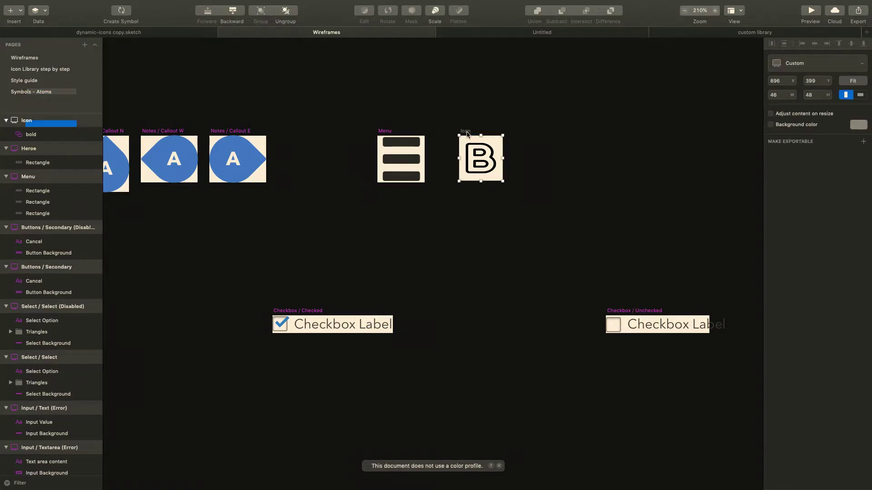
click(527, 144)
click(467, 134)
click(121, 11)
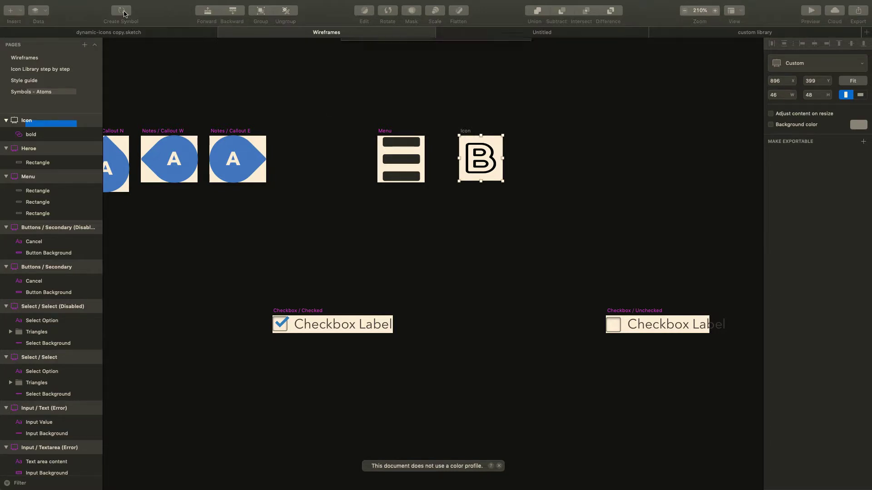
click(505, 85)
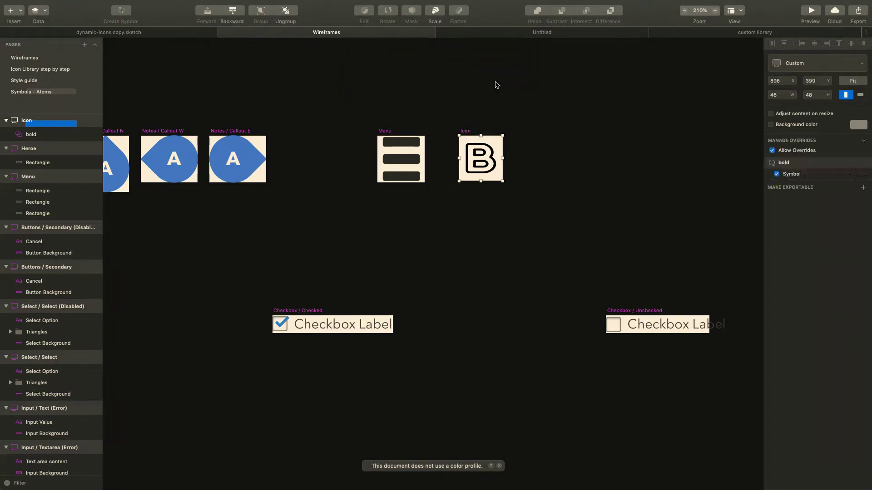
Step: Insert the document's Icon symbol into the Molecules symbol's upper-left corner, beside the heading, at X 0, Y 0
click(35, 58)
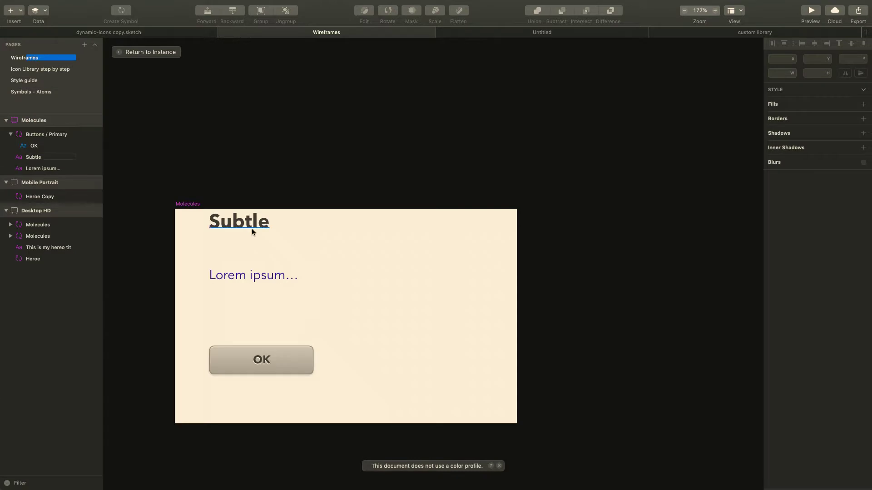
click(22, 13)
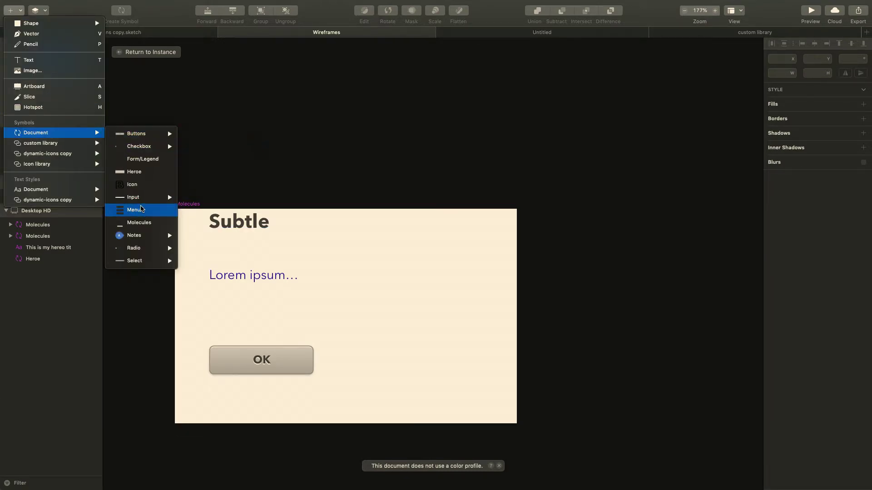
click(147, 185)
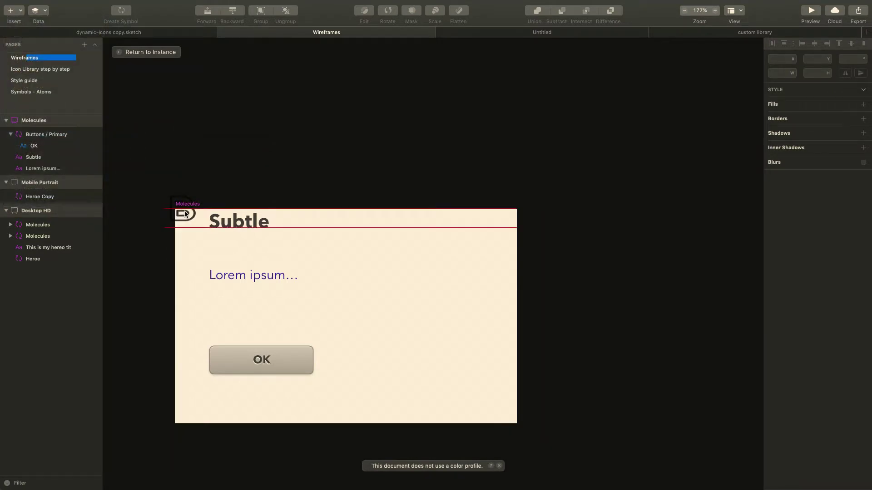
click(193, 229)
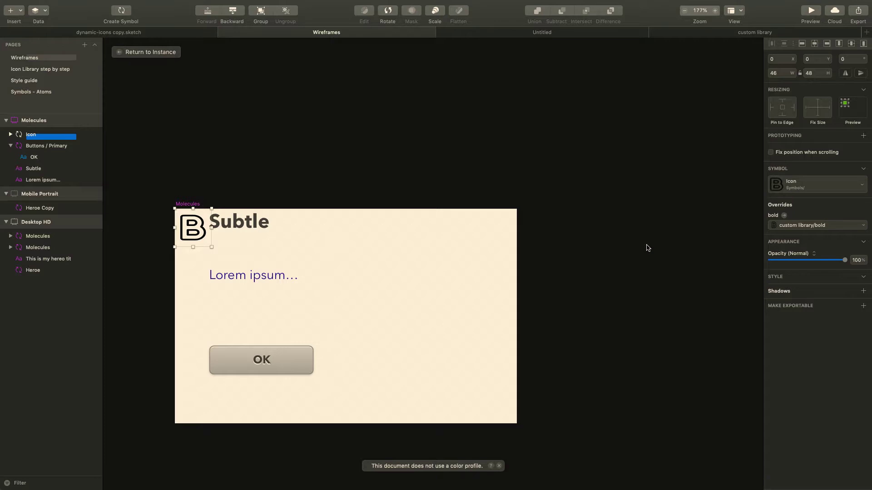
Step: Override the bold icon in the Molecules symbol with Book from custom library
click(794, 226)
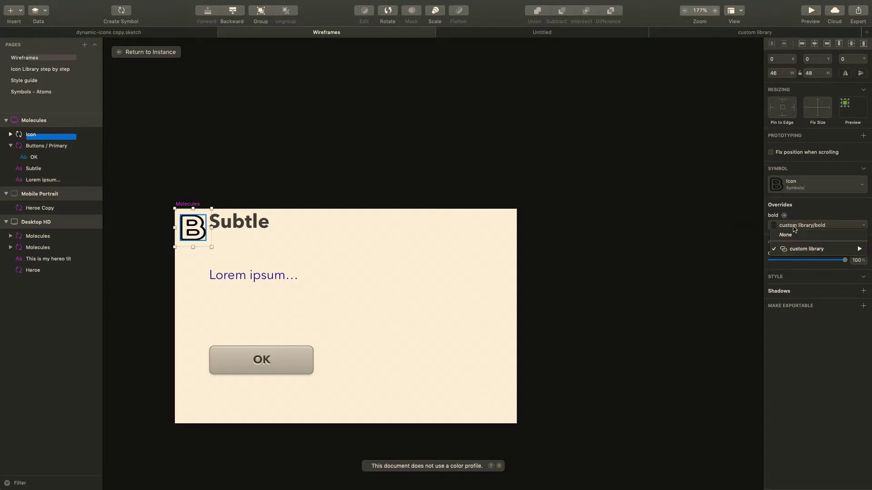
mouse_move(826, 250)
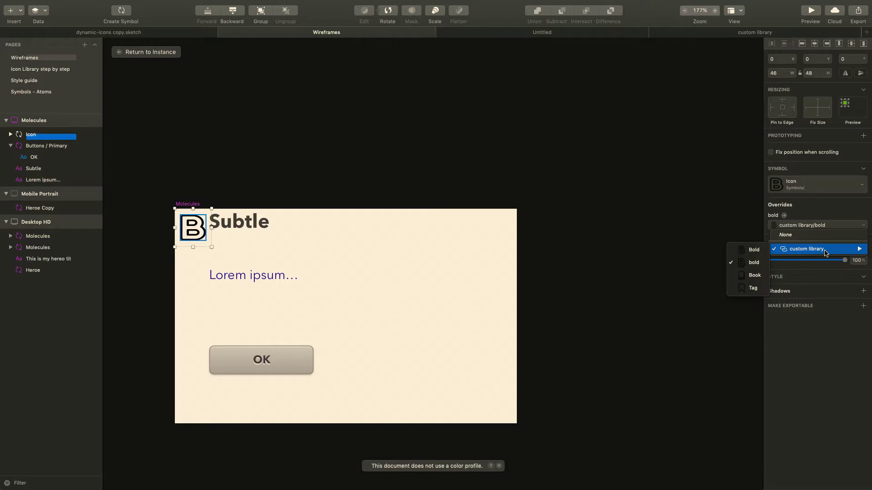
click(756, 282)
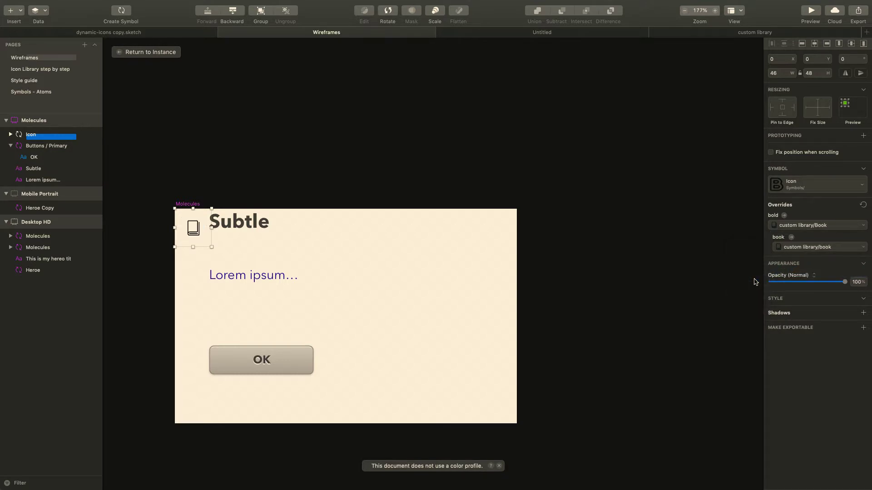
click(613, 253)
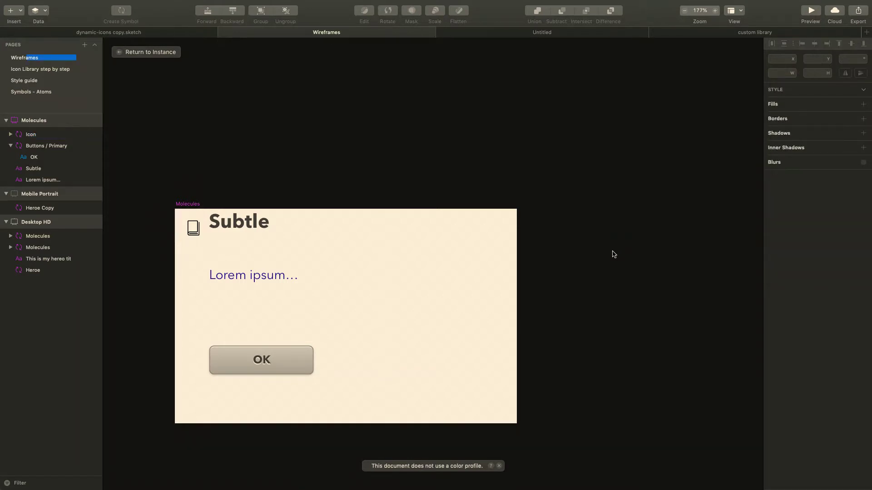
Step: Shrink the bold symbol inside the Icon symbol's master to about half its size and return to the Molecules instance
double_click(202, 233)
click(251, 234)
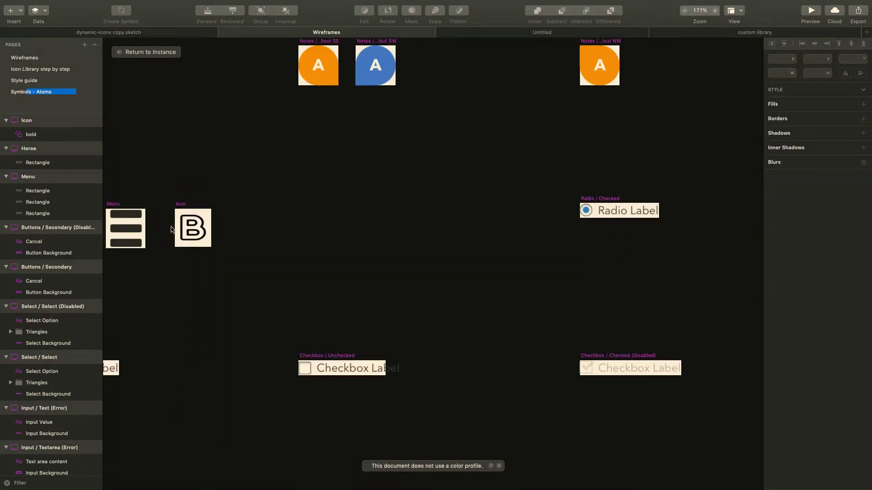
click(200, 233)
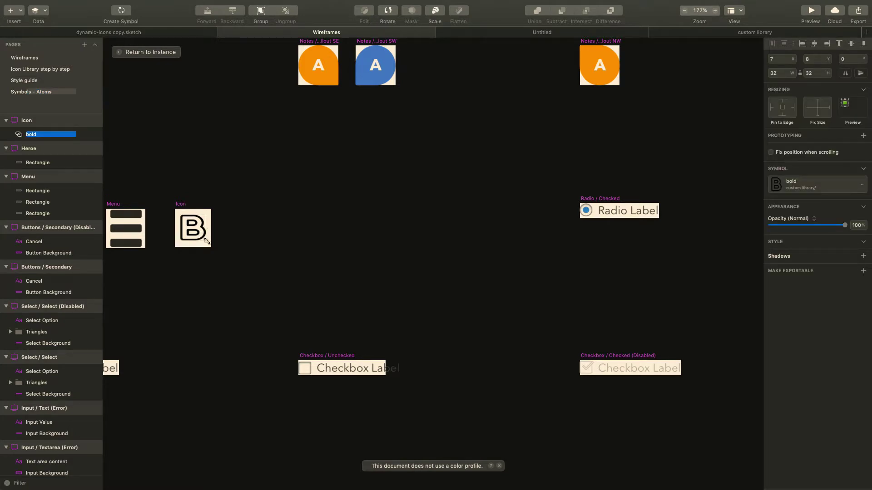
drag(206, 240, 192, 229)
click(227, 224)
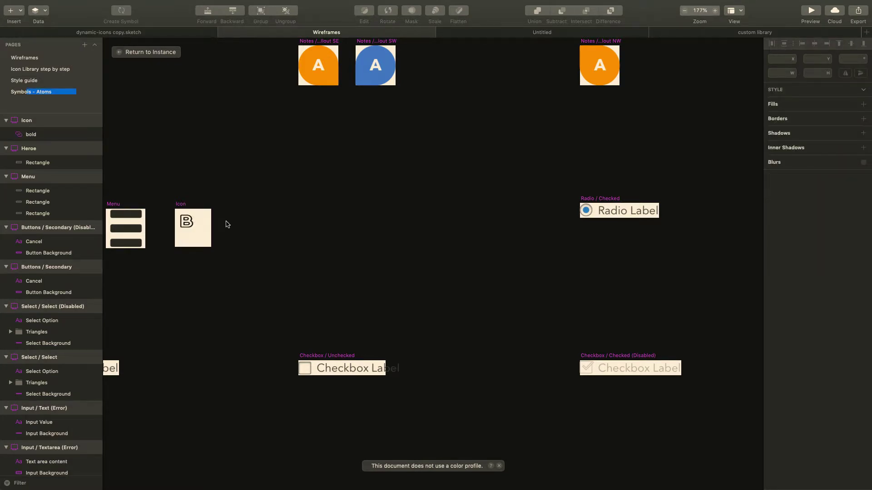
click(147, 52)
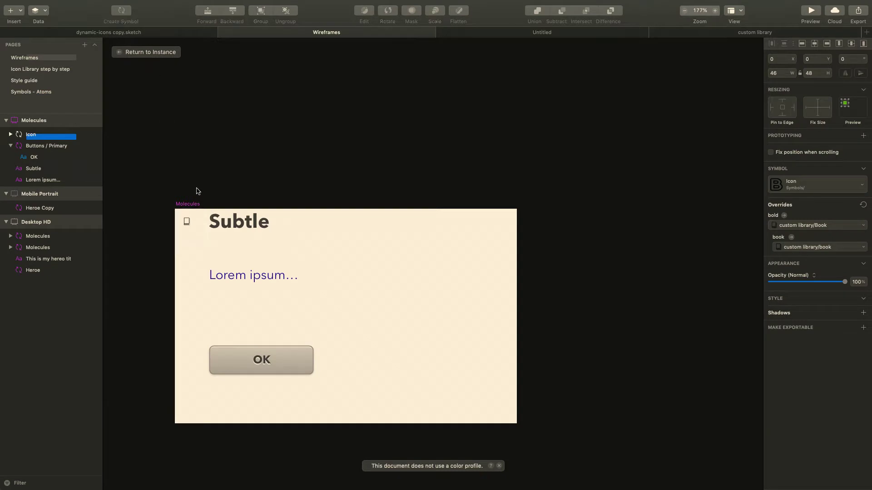
Step: Undo the icon's size reduction and the Book override in the Molecules symbol
double_click(210, 234)
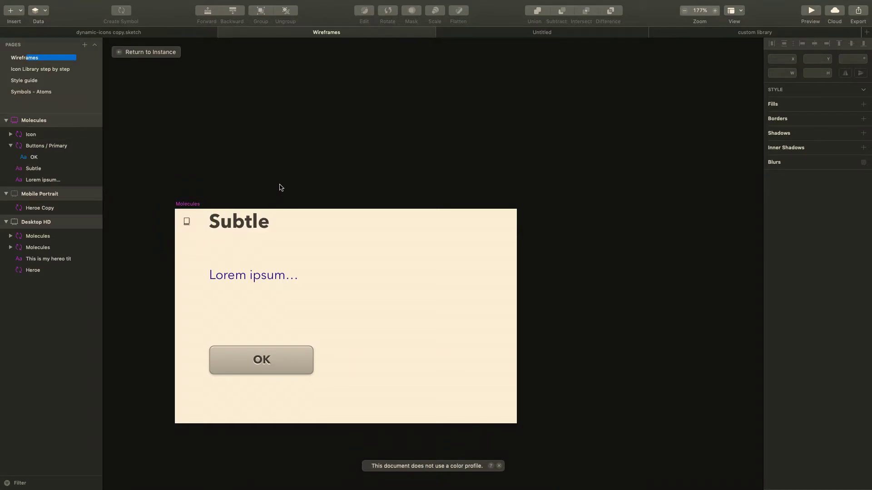
key(Escape)
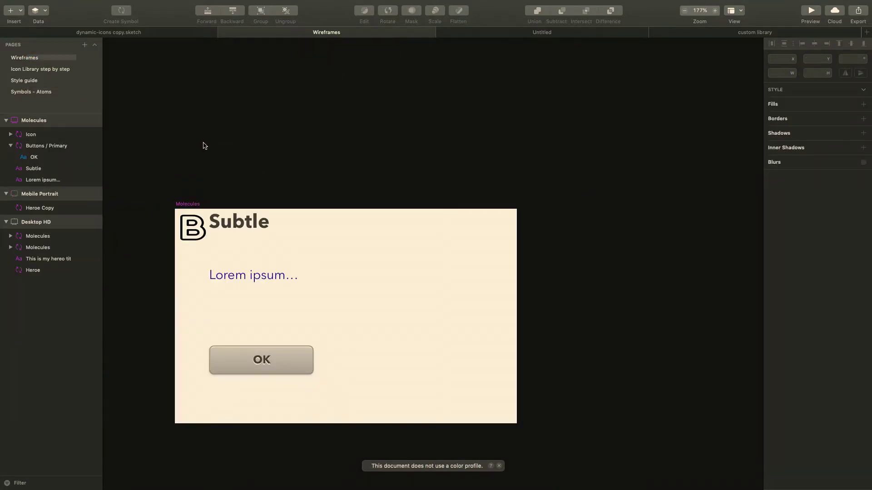
double_click(193, 227)
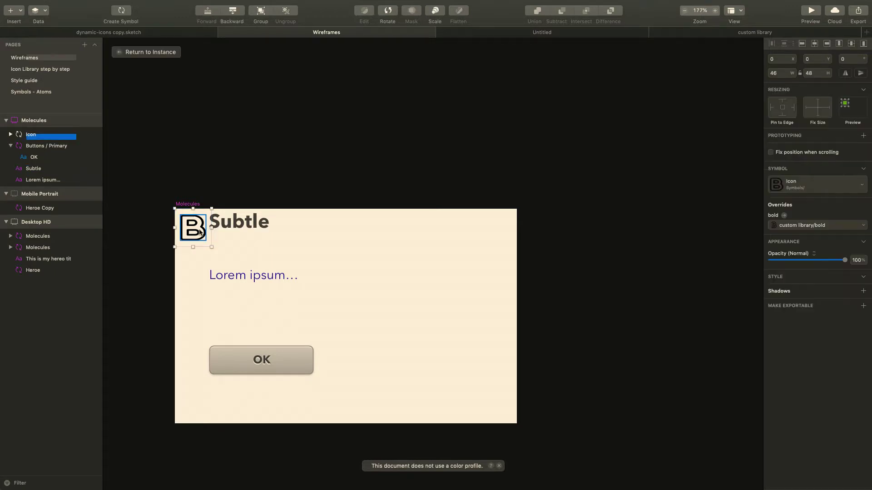
click(233, 225)
click(251, 181)
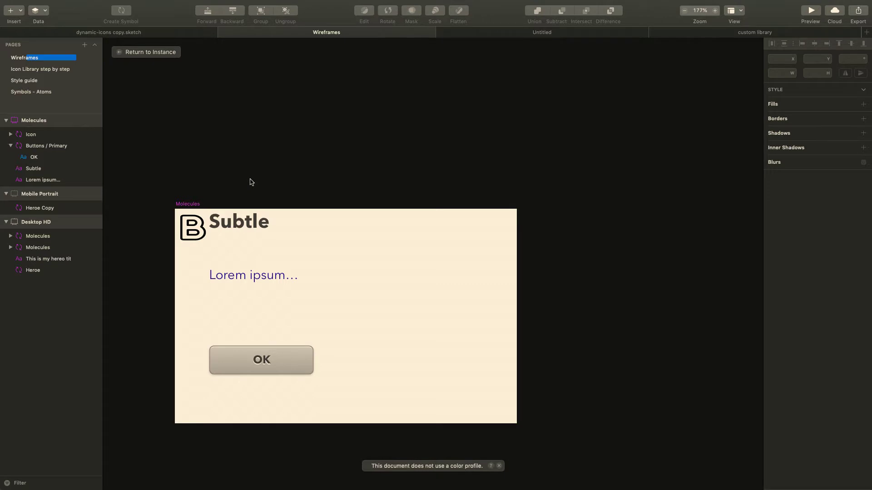
Step: Examine how the added icon appears in the Molecules instances on the Desktop HD artboard
scroll(250, 182, down, 5)
scroll(251, 182, left, 5)
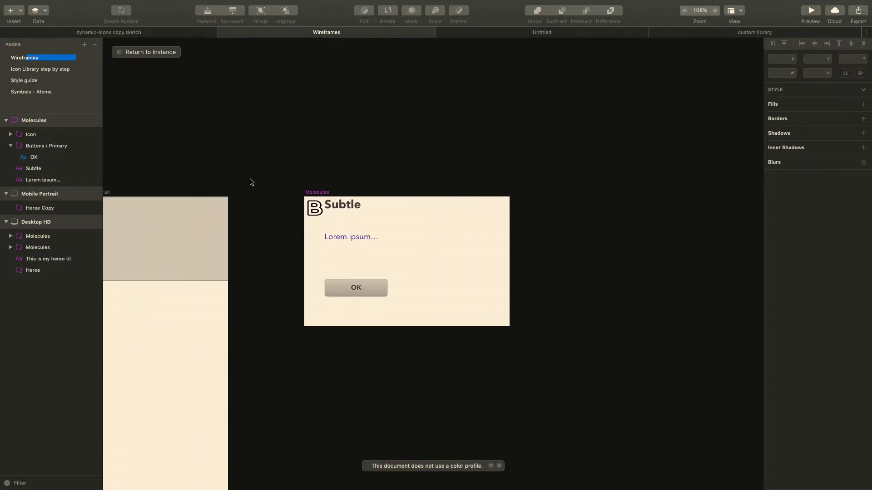
scroll(251, 182, left, 5)
scroll(251, 182, down, 3)
scroll(251, 182, left, 8)
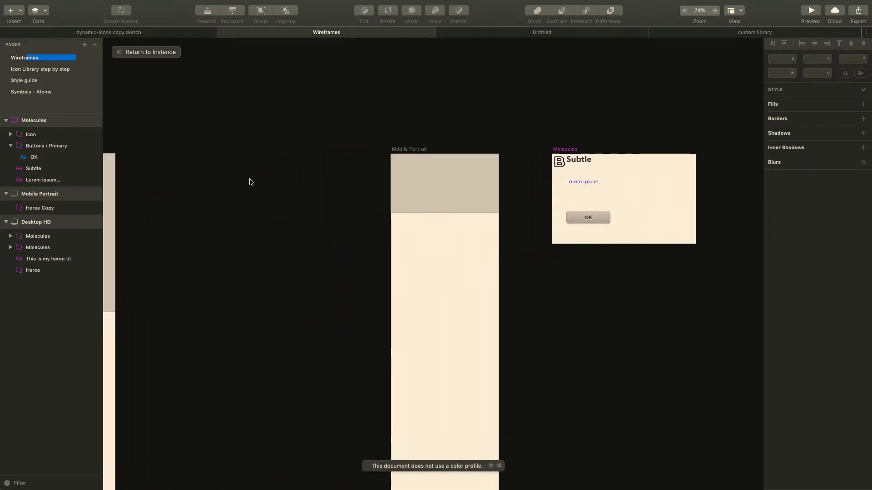
scroll(249, 182, left, 10)
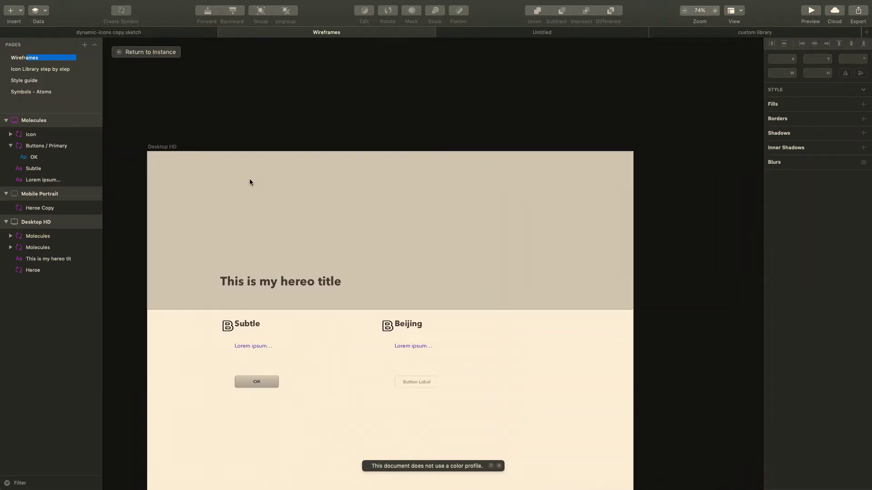
scroll(249, 183, left, 2)
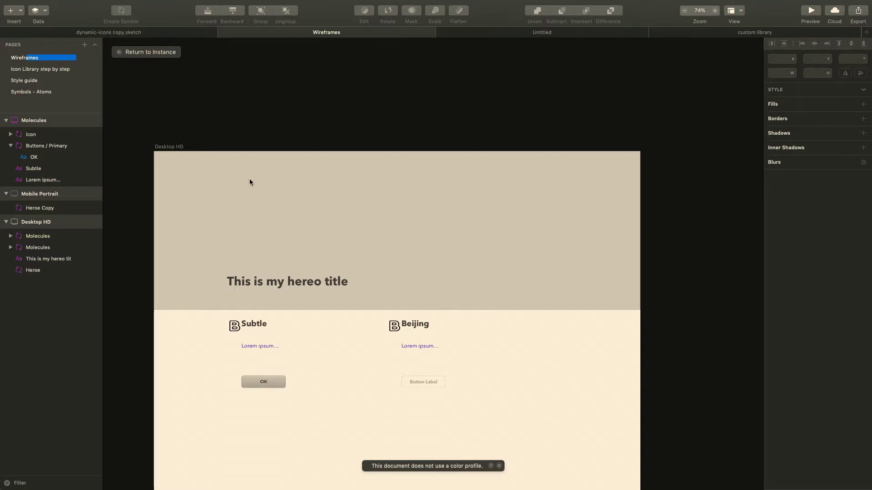
mouse_move(328, 2)
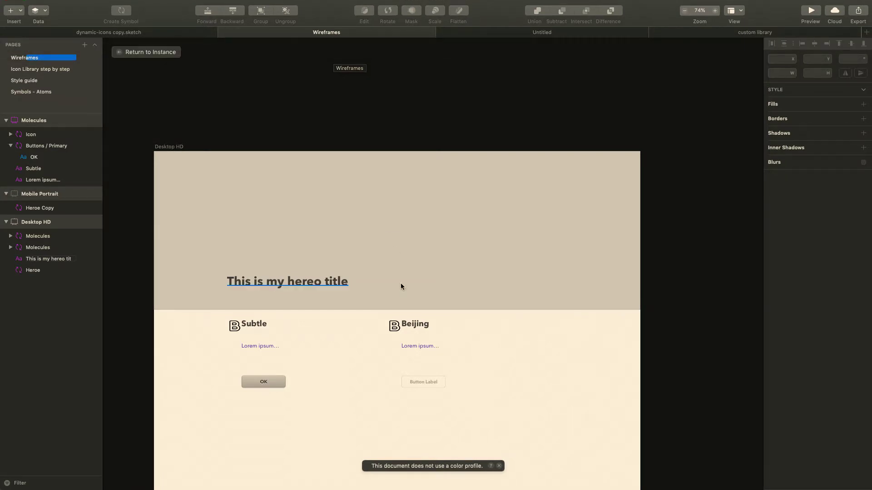
Step: Open the Molecules symbol from its Beijing instance and correct the master's heading text to Subtitle
double_click(396, 334)
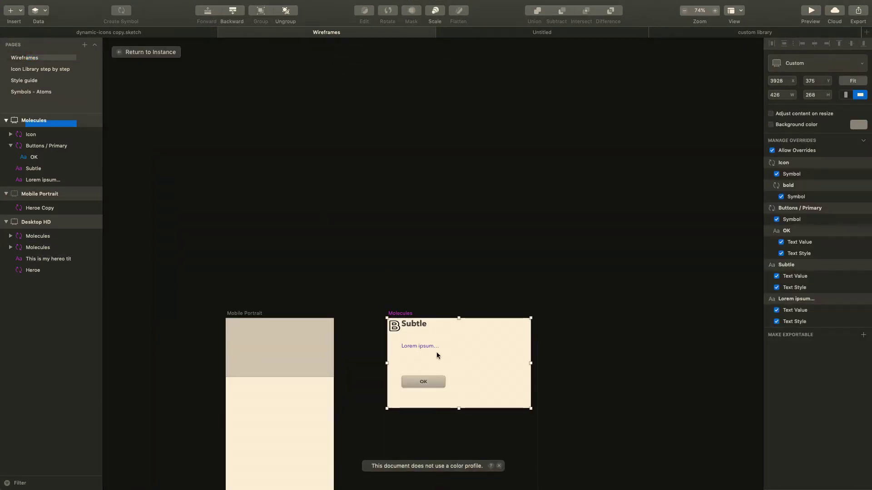
scroll(437, 355, up, 5)
click(396, 296)
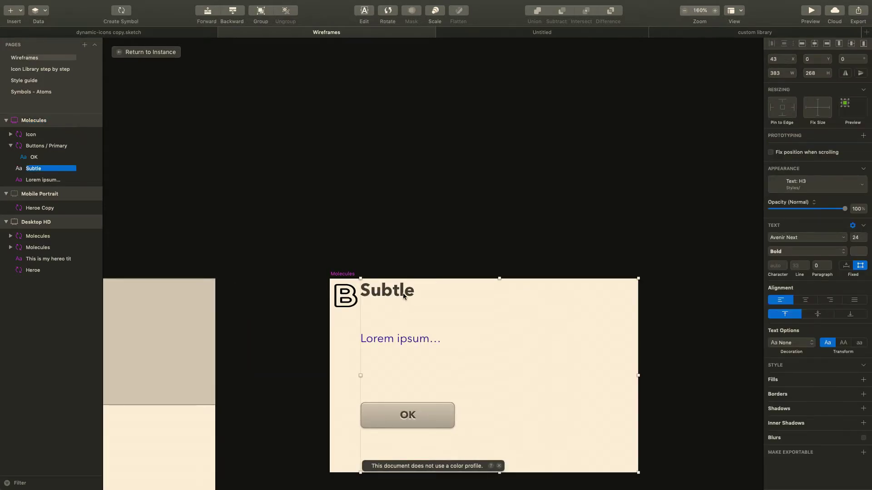
double_click(404, 294)
click(402, 294)
text(it)
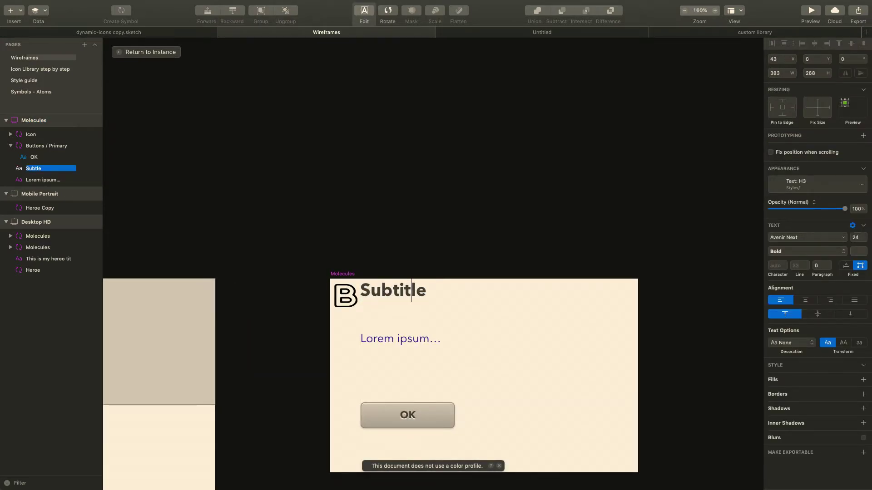
key(Escape)
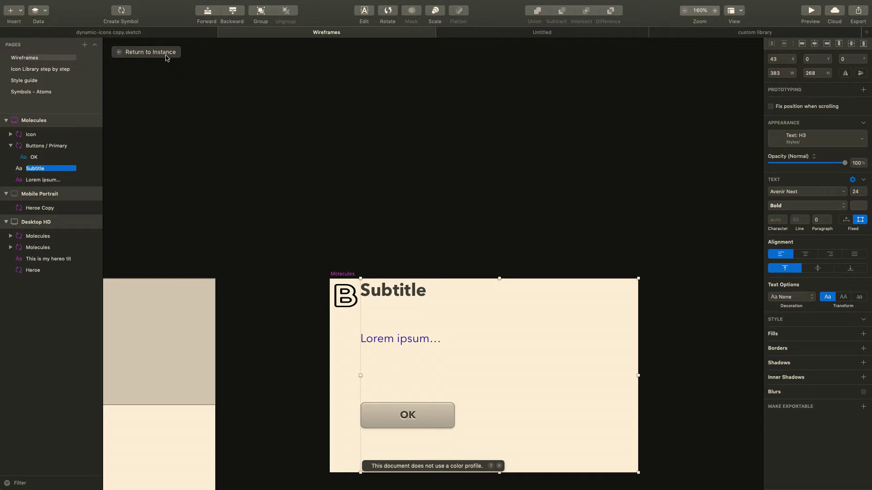
Step: Return to the Beijing instance on the Desktop HD artboard and check which symbols it can be swapped for, keeping Molecules
click(150, 53)
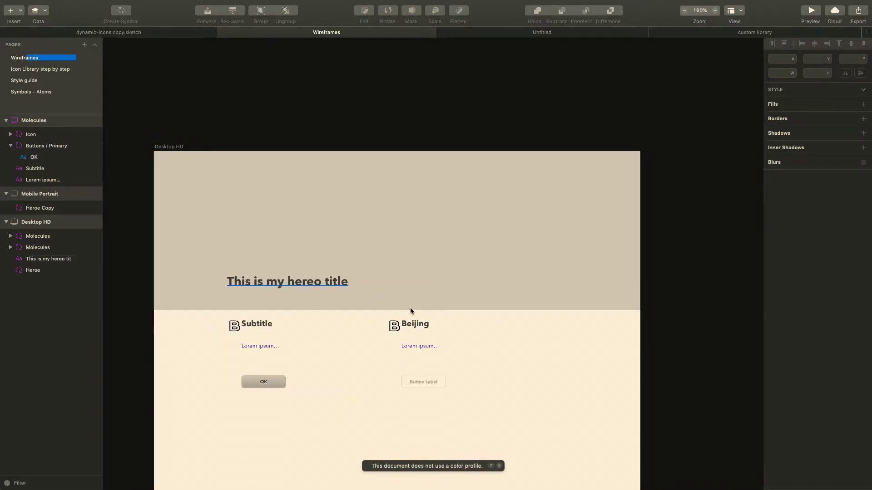
click(413, 347)
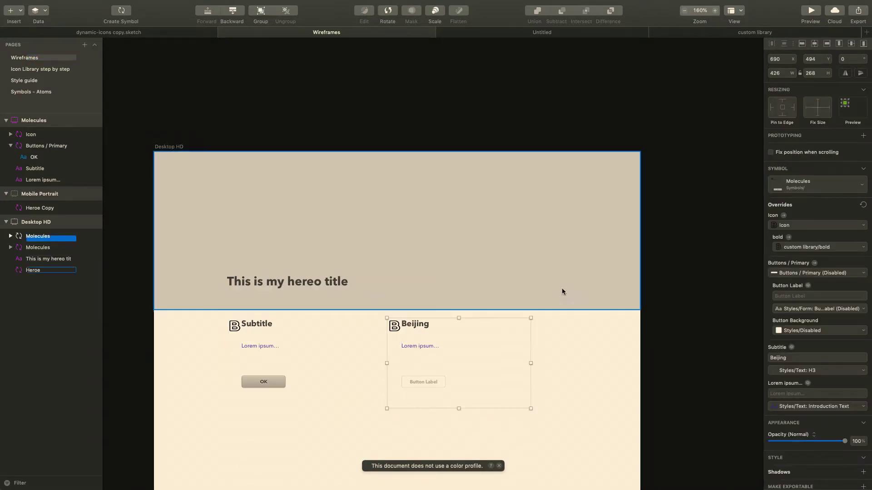
click(800, 187)
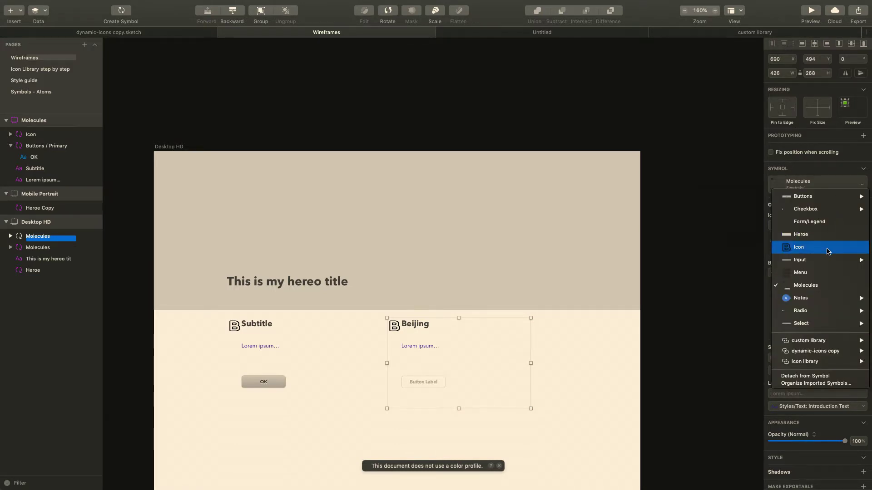
click(815, 285)
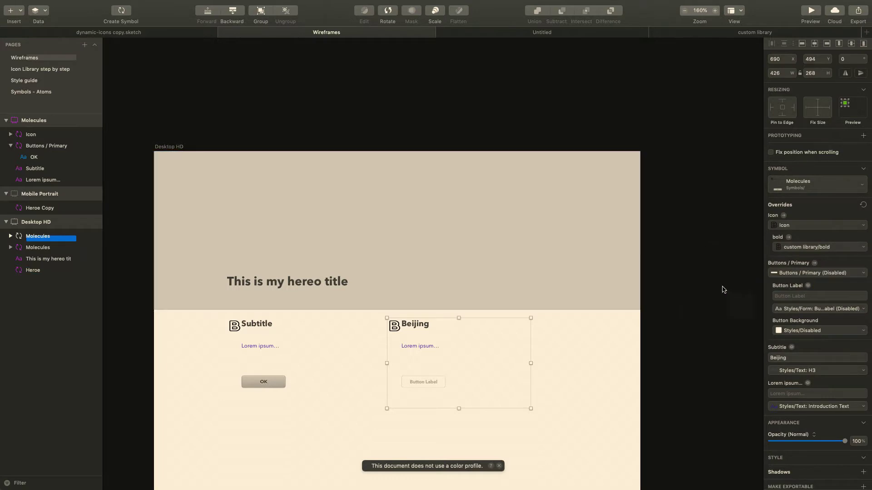
click(685, 302)
Step: Replace the Beijing instance with a copy of the neighbouring Subtitle instance at about X 720, Y 494
click(445, 362)
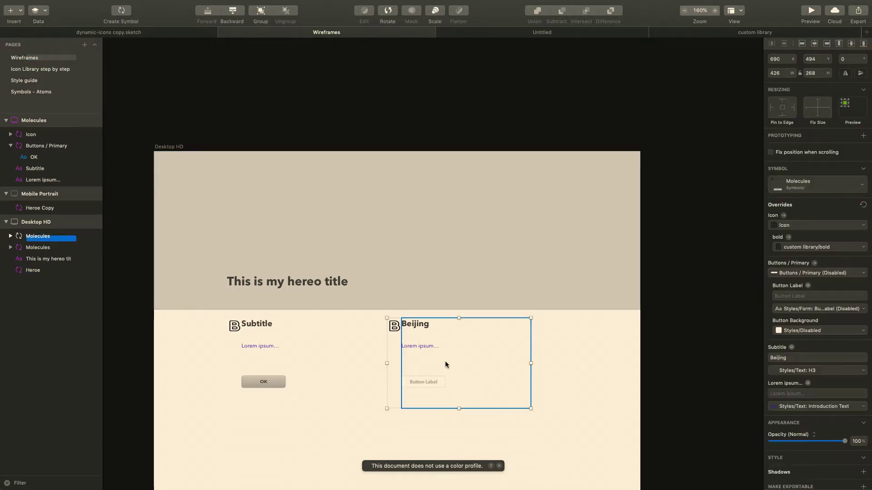
key(Delete)
click(232, 361)
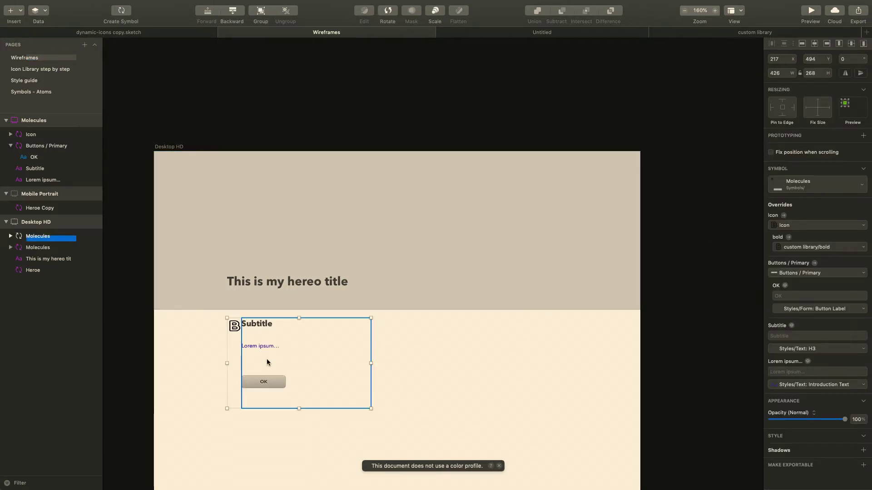
drag(266, 362, 437, 365)
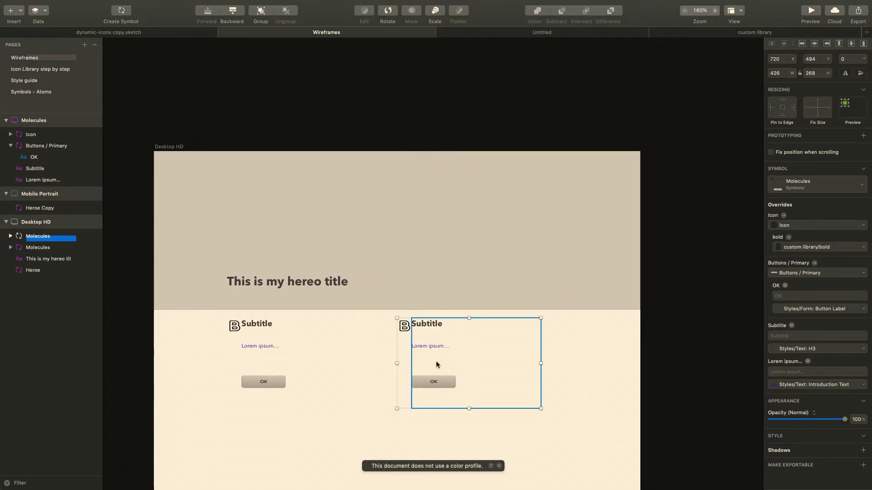
Step: Find the Icon symbol on the Symbols - Atoms page and examine how the document's insertable symbols are grouped
click(53, 94)
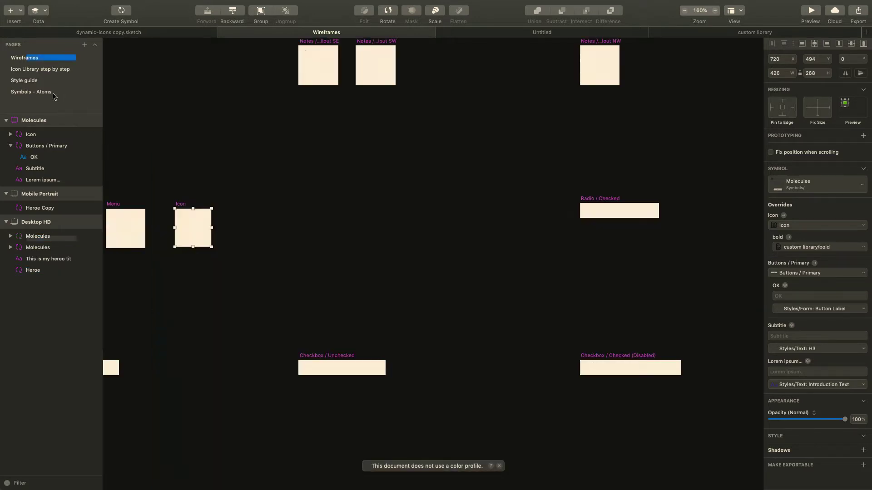
scroll(223, 218, left, 5)
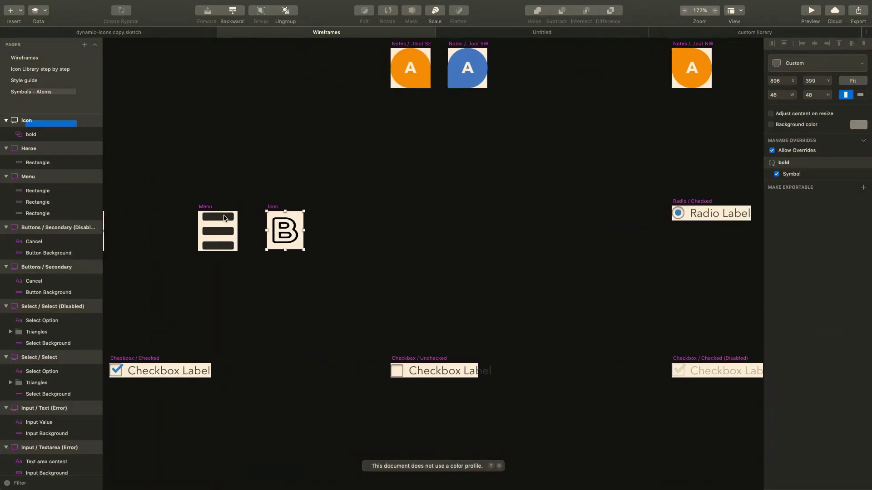
scroll(227, 218, up, 5)
scroll(228, 218, up, 3)
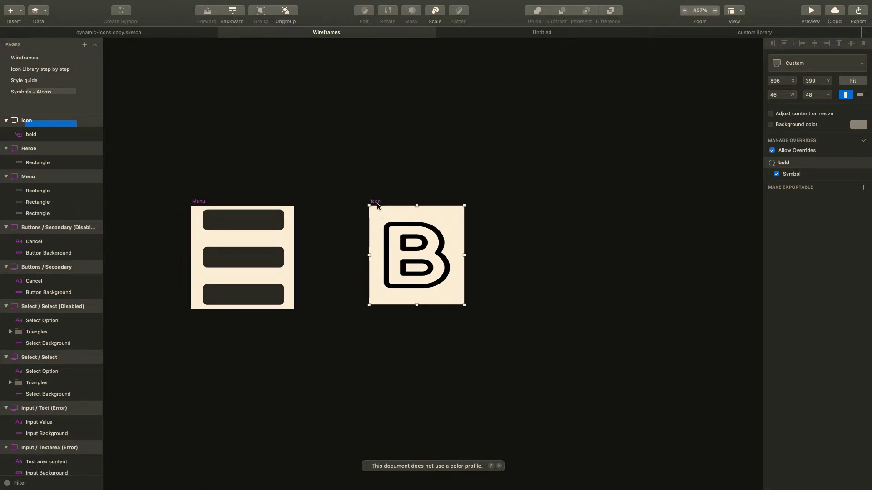
click(18, 30)
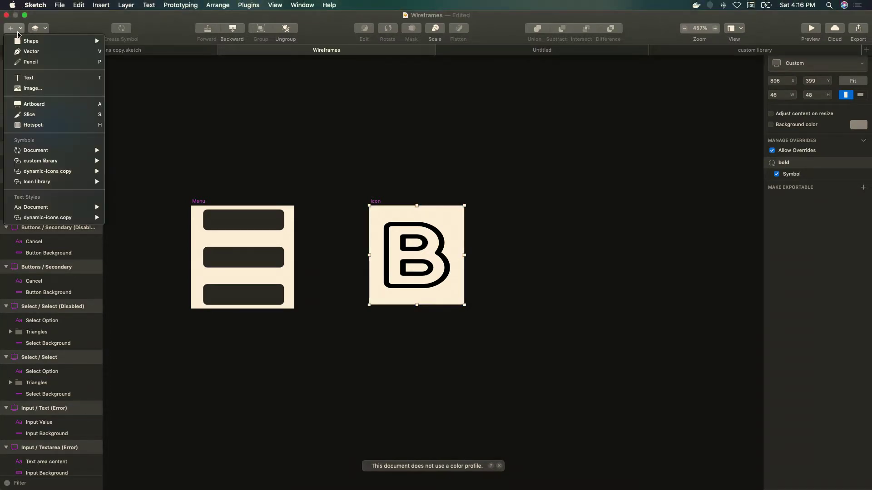
mouse_move(49, 152)
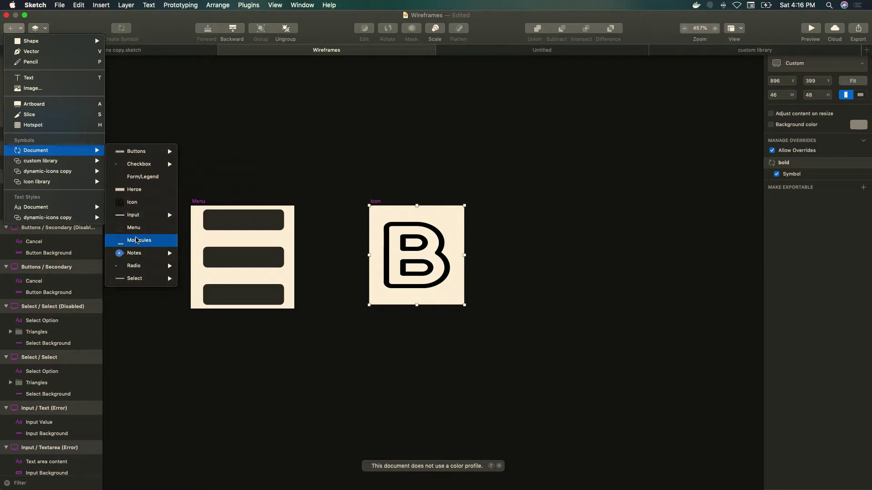
mouse_move(139, 218)
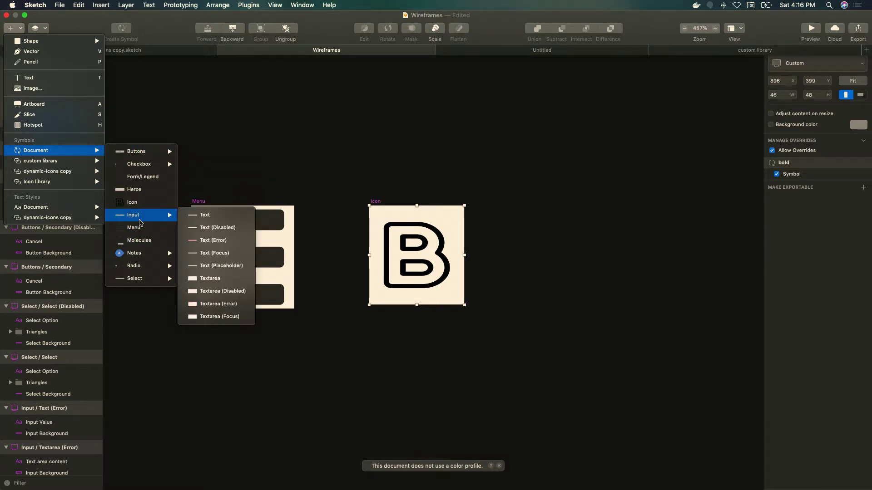
mouse_move(146, 155)
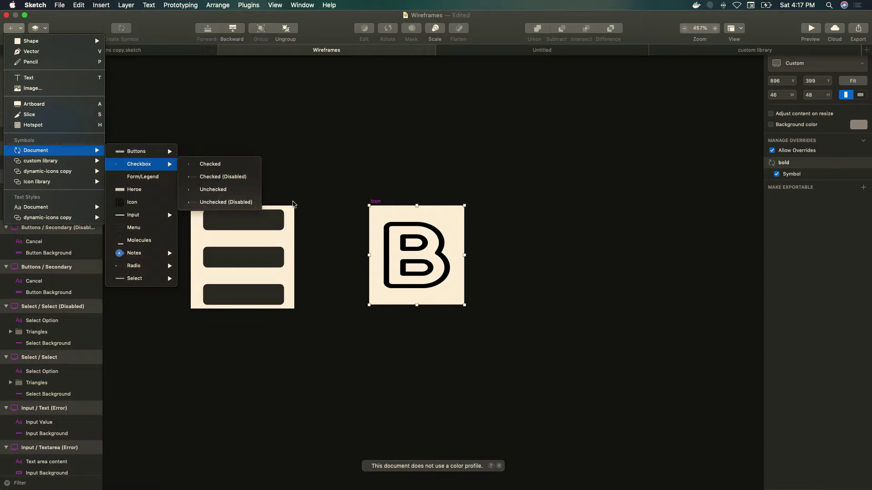
click(378, 201)
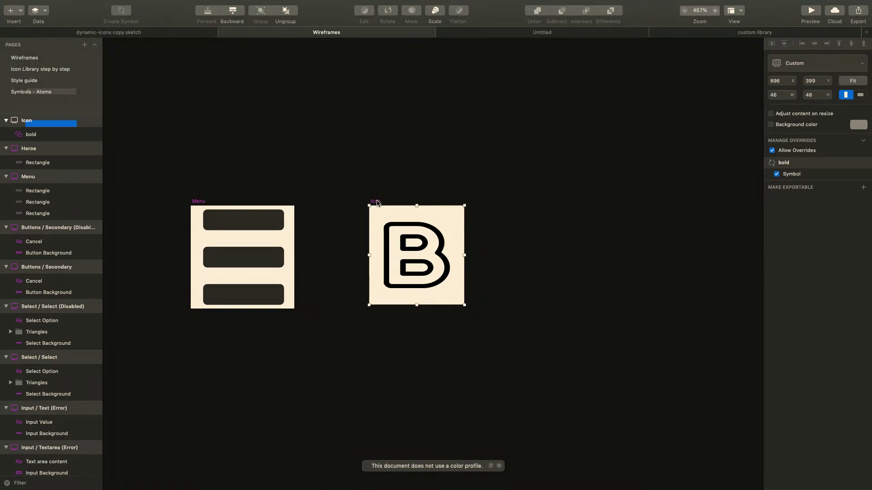
Step: Rename the Icon symbol master as Icon / Text Icon
double_click(30, 121)
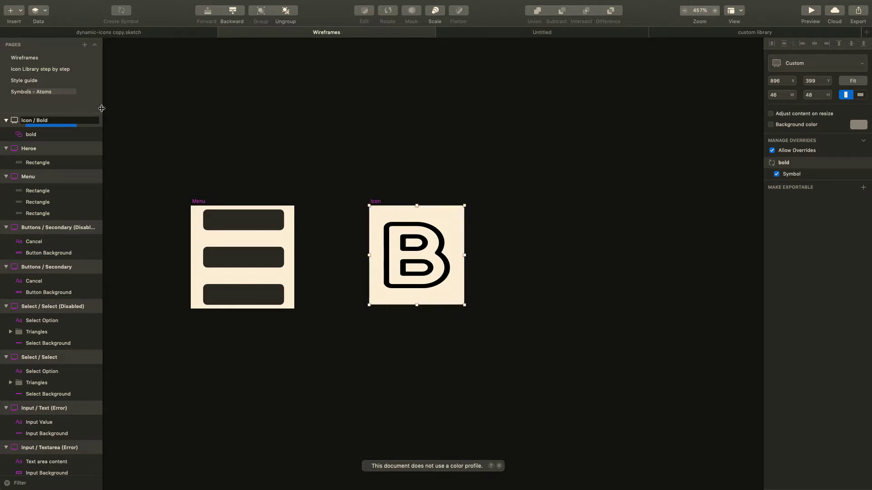
text(/ B)
key(super+a)
text(Te)
click(267, 141)
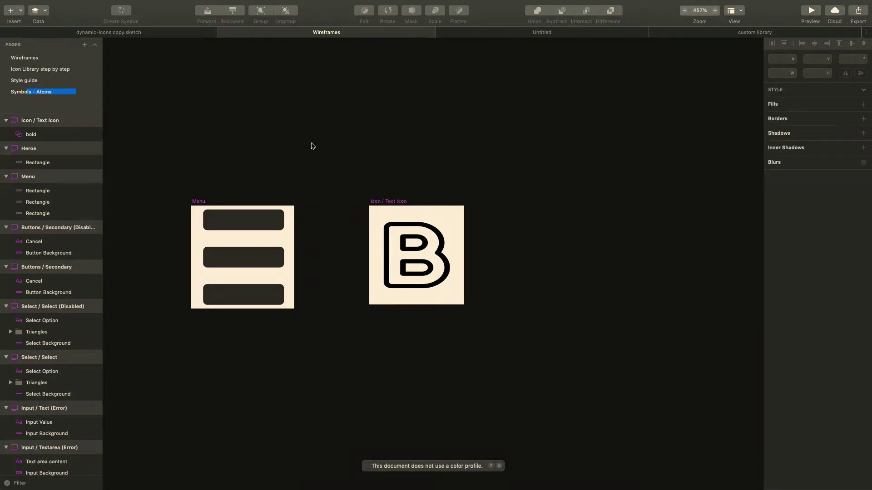
Step: Rename the Menu symbol master as Icon / Menu and check the Icon group among the document's insertable symbols
click(205, 204)
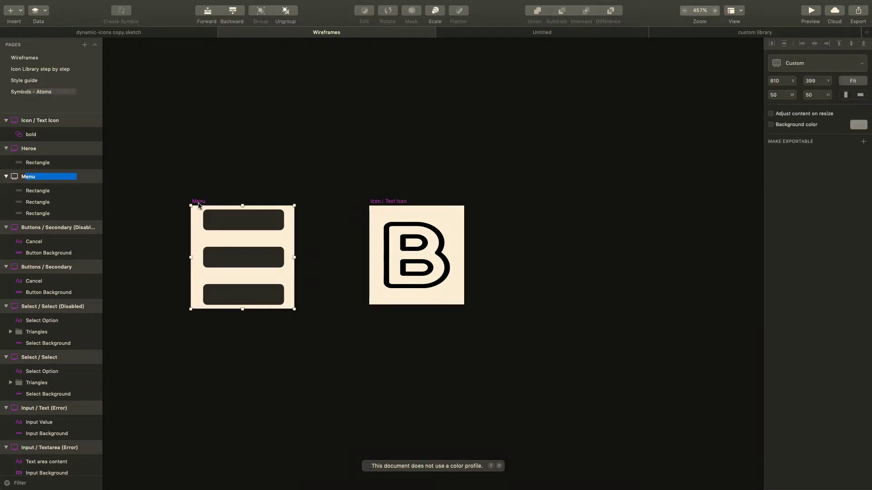
double_click(59, 178)
key(Left)
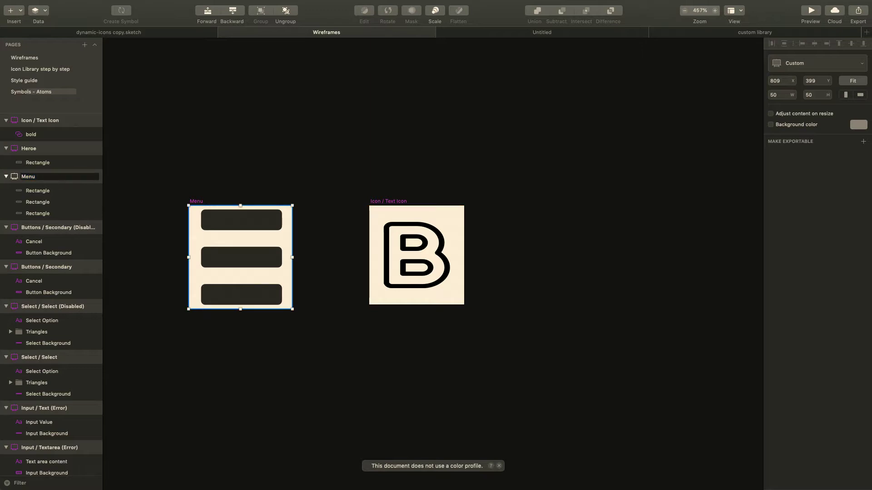
text(Icon /)
click(285, 155)
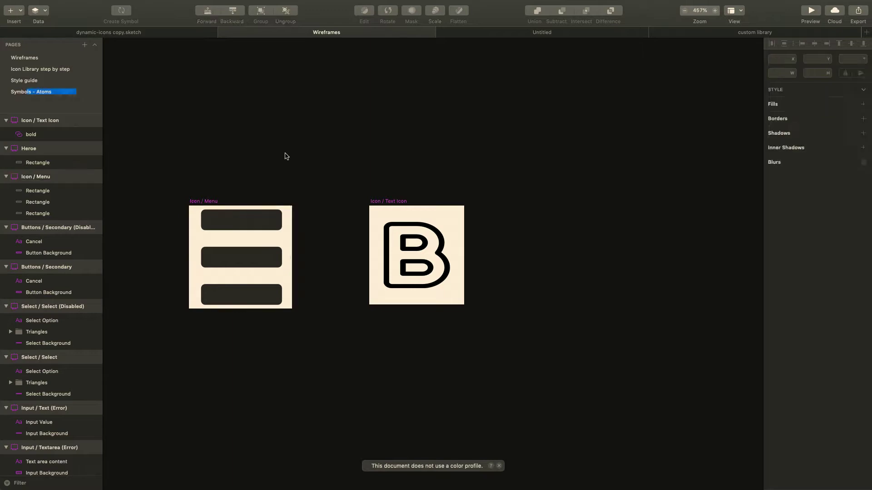
mouse_move(28, 3)
click(12, 28)
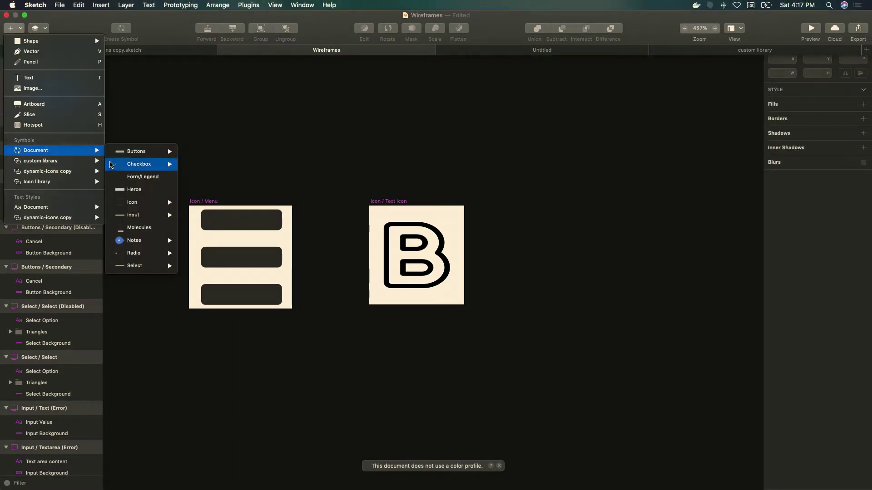
mouse_move(135, 203)
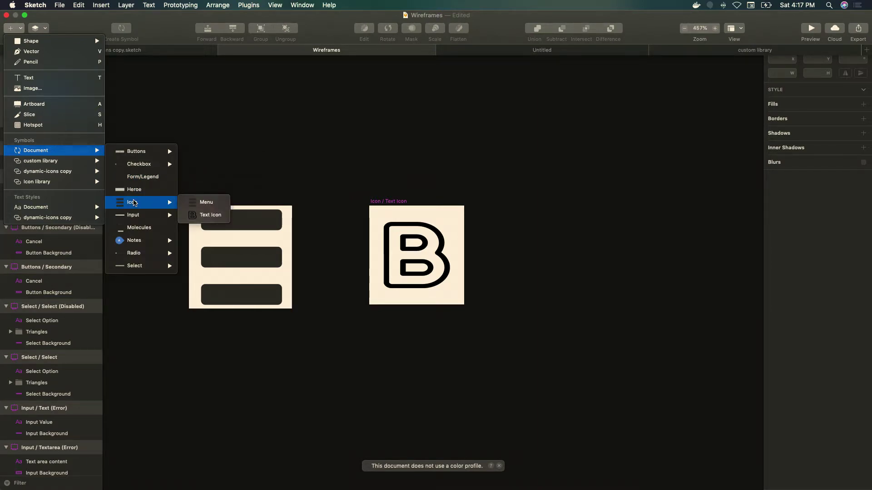
click(275, 183)
Step: Export the Wireframes page's Desktop HD and Mobile Portrait artboards to the Zeplin project Simply Test Me Website, saving the document first
scroll(275, 183, down, 3)
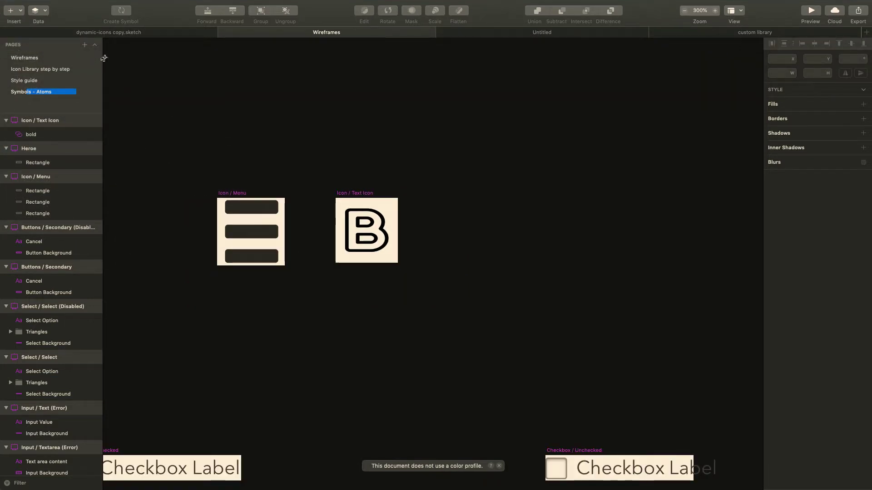
click(46, 58)
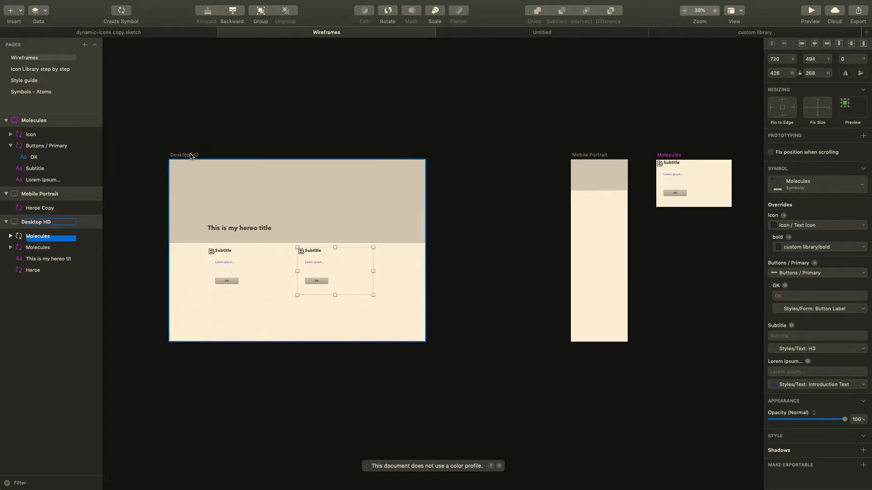
click(191, 156)
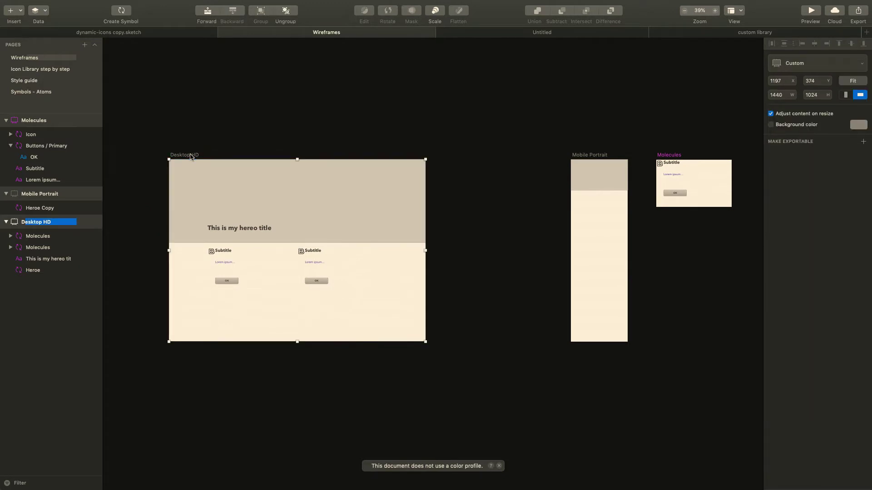
shift+click(585, 157)
mouse_move(337, 3)
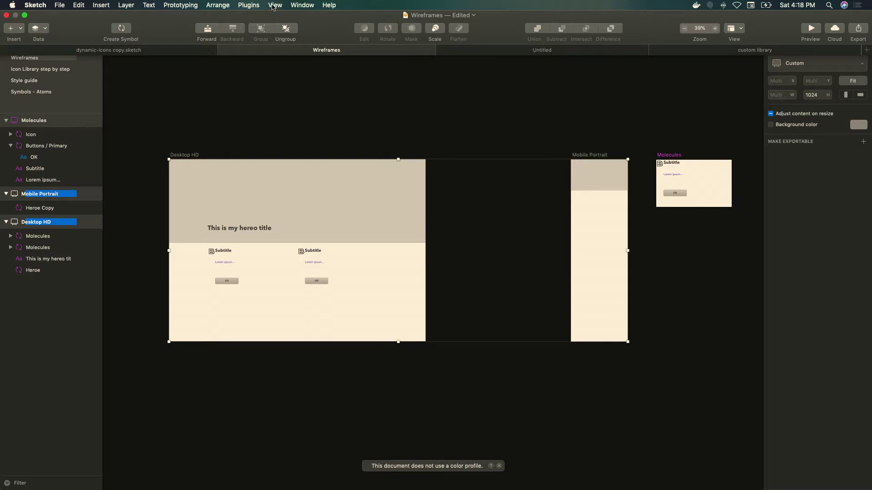
click(250, 5)
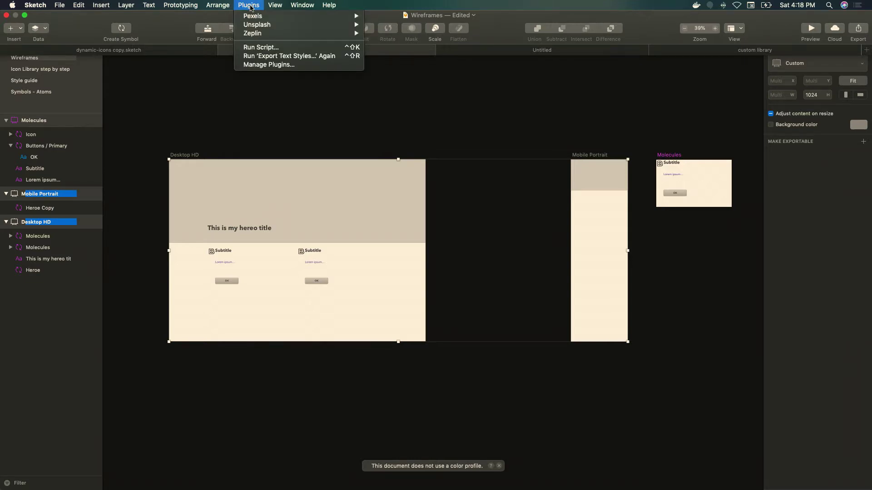
mouse_move(280, 37)
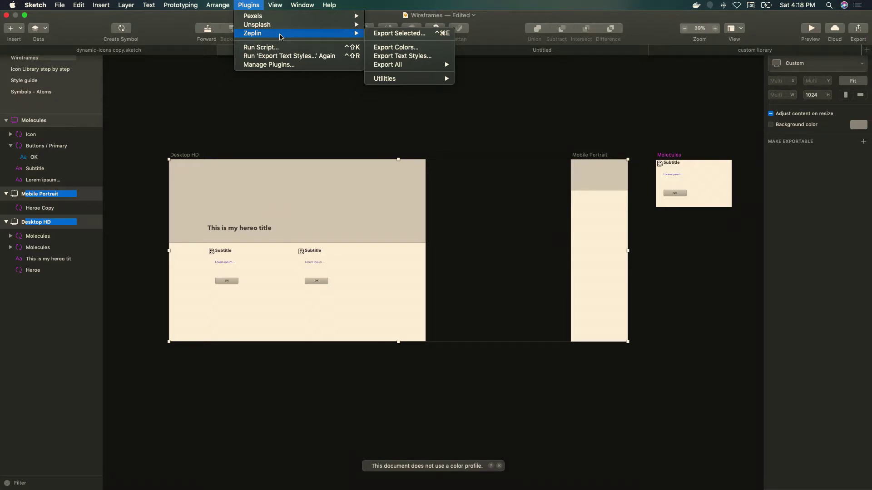
click(400, 33)
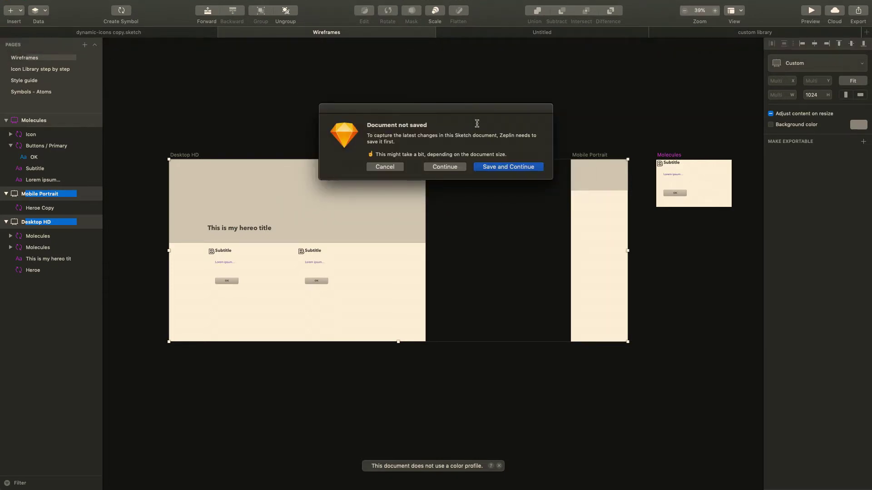
click(499, 167)
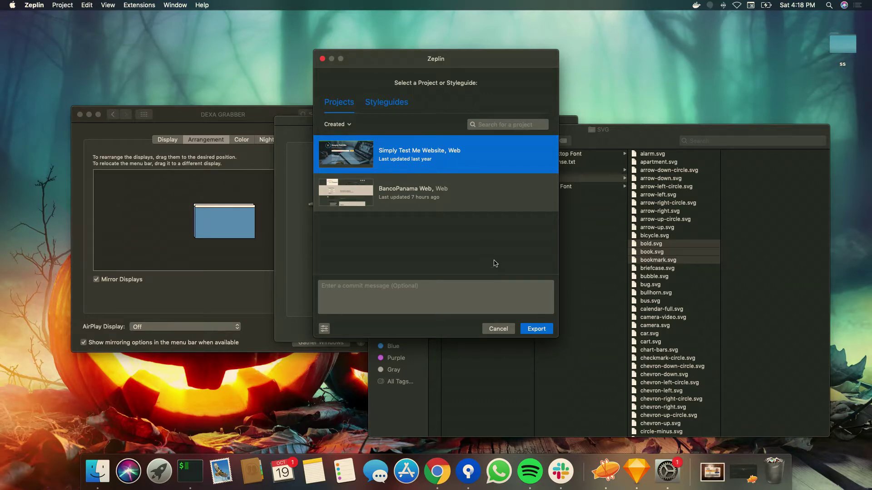
click(541, 332)
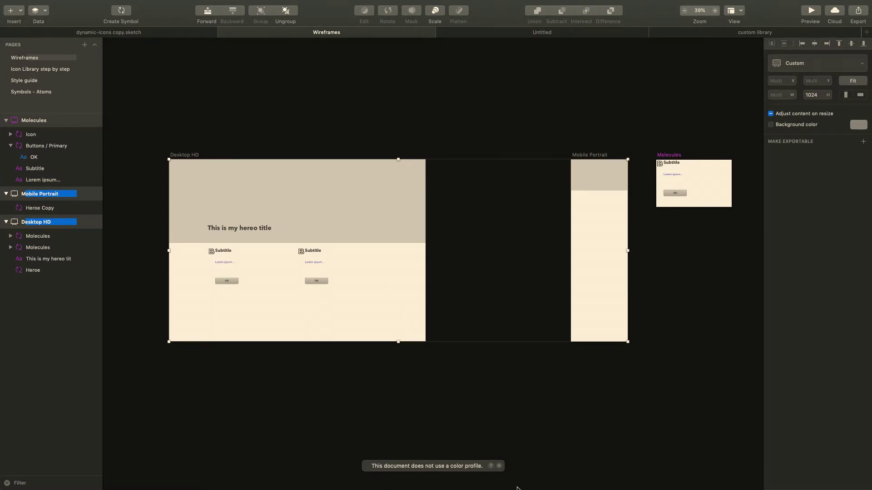
Step: Switch to Zeplin in full screen, retry loading the projects and select the Mobile Portrait screen in Simply Test Me Website
mouse_move(530, 482)
click(597, 477)
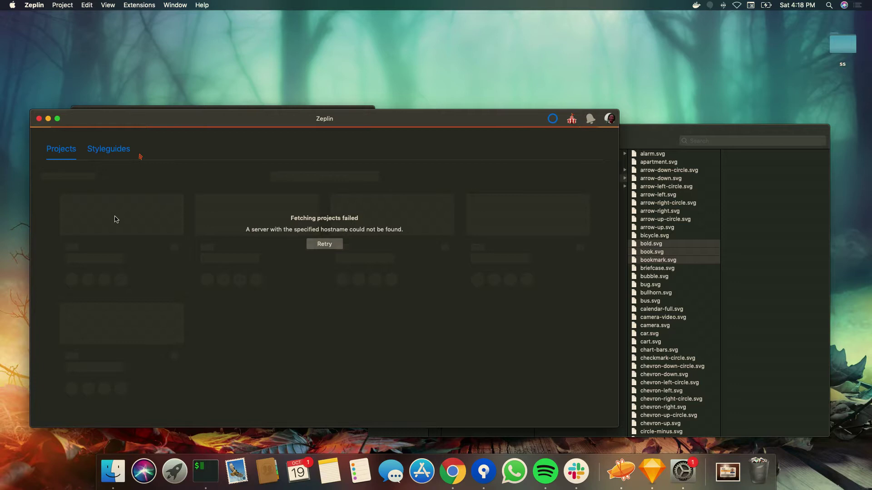
click(57, 119)
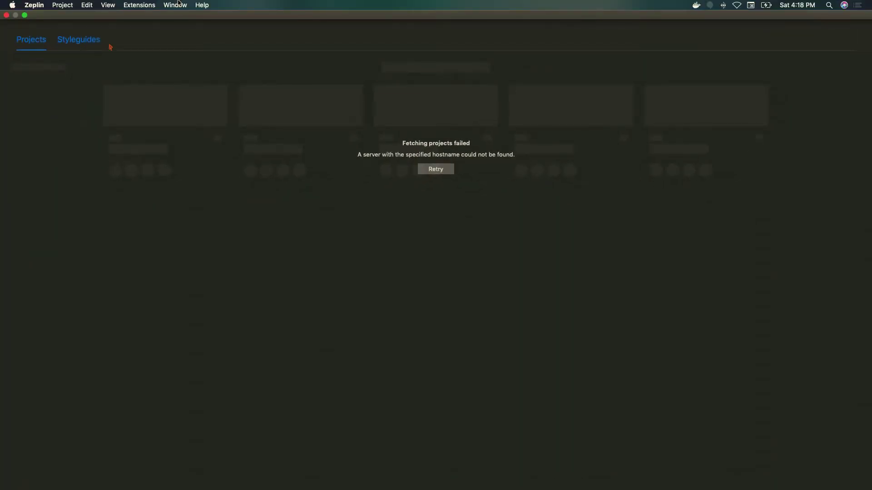
click(440, 172)
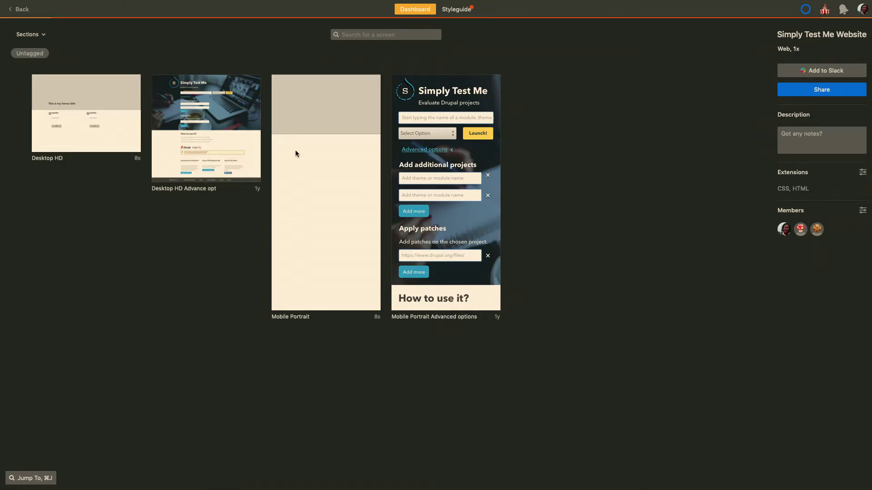
click(314, 127)
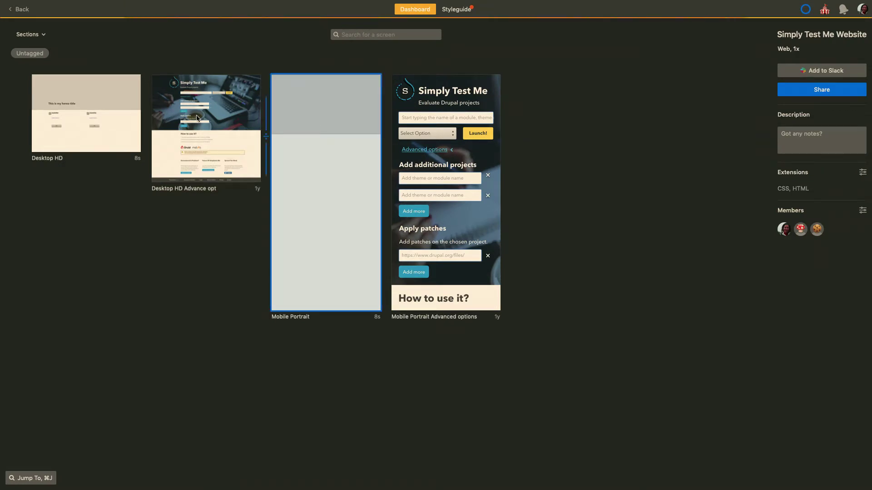
Step: Open the Desktop HD screen and create a Wireframe tag on it
click(110, 121)
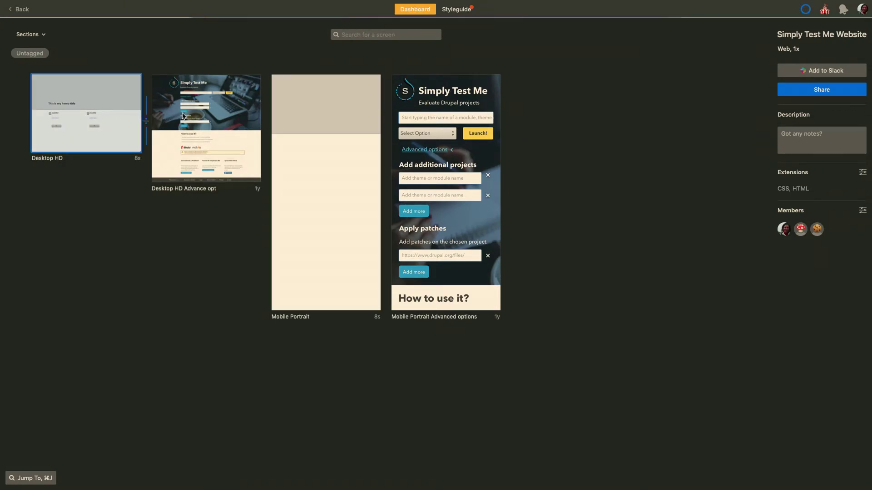
click(291, 119)
click(122, 119)
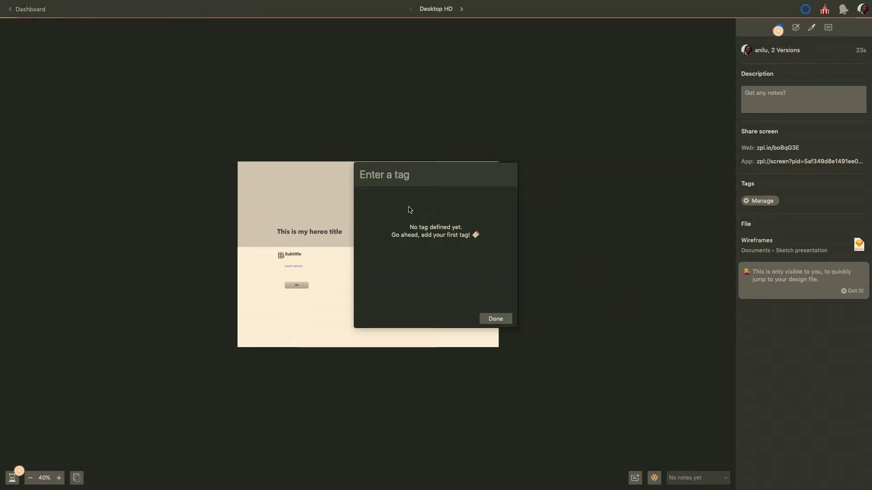
text(Wirefr)
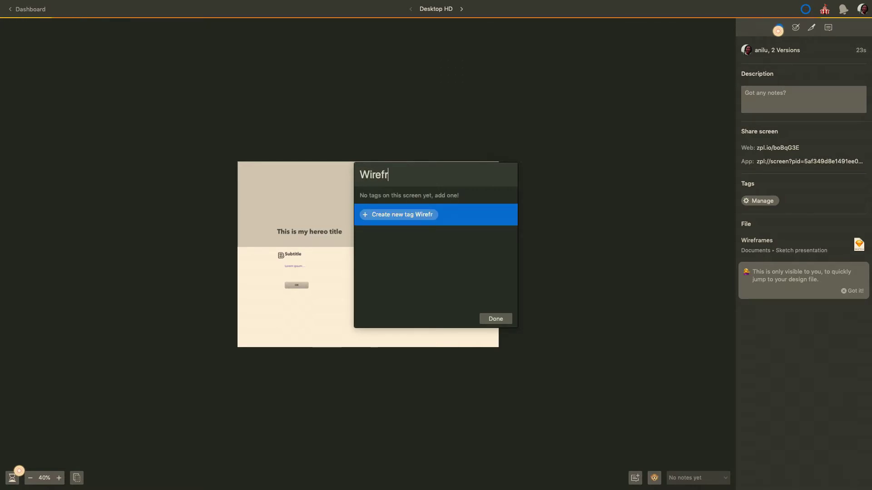
text(ame)
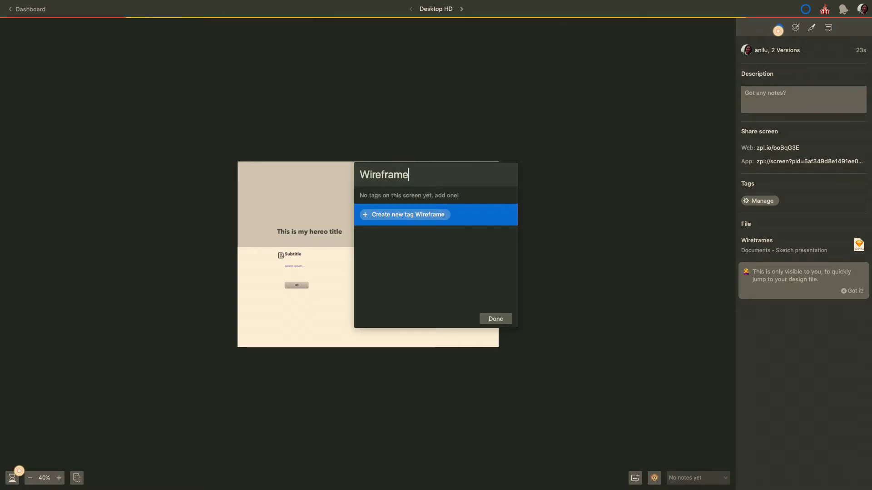
click(410, 218)
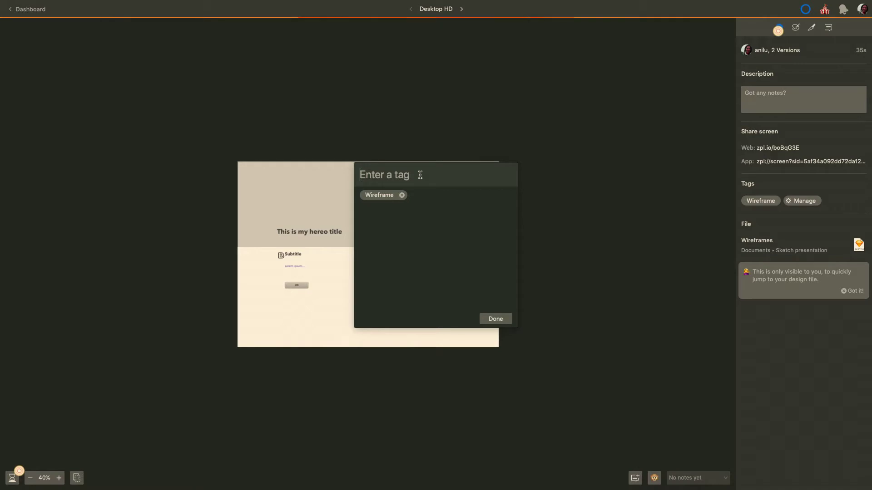
Step: Add the tags Desktos and Login enable to the Desktop HD screen and finish tagging
text(Desk)
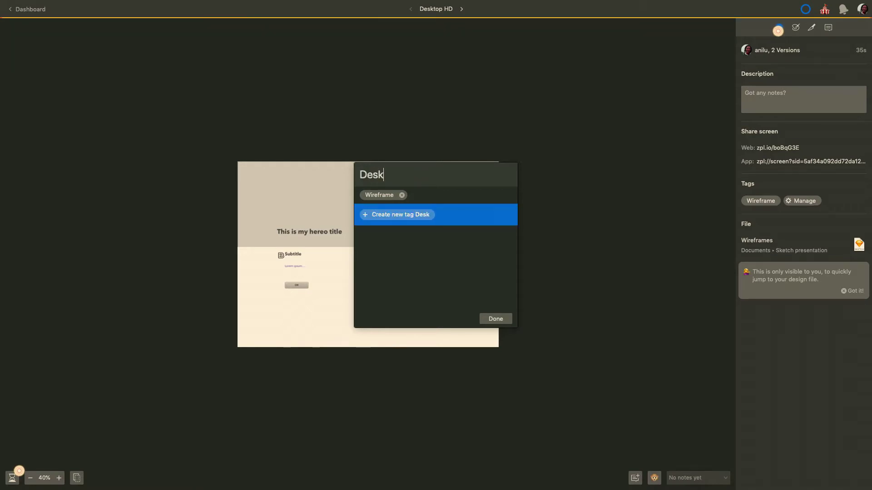
text(tos)
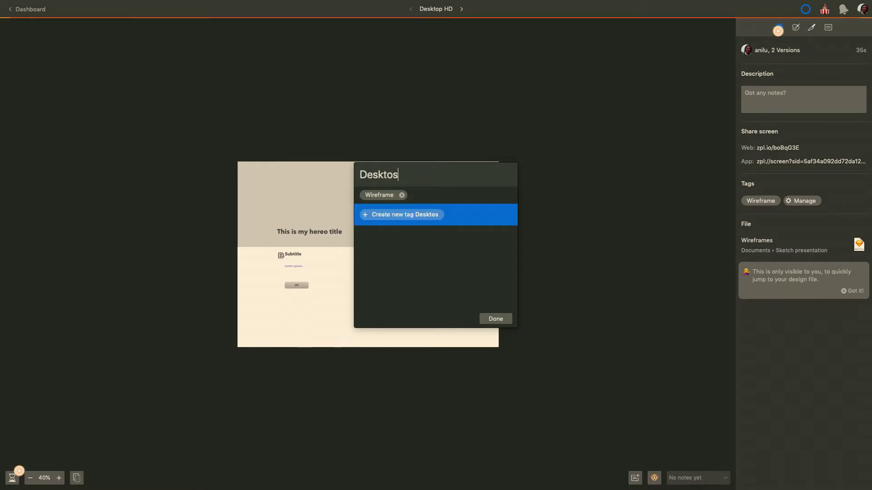
key(Return)
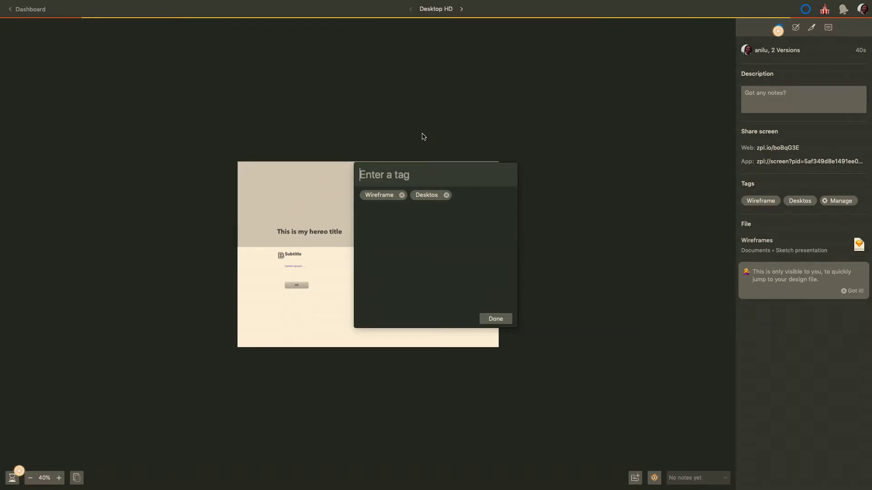
text(Login)
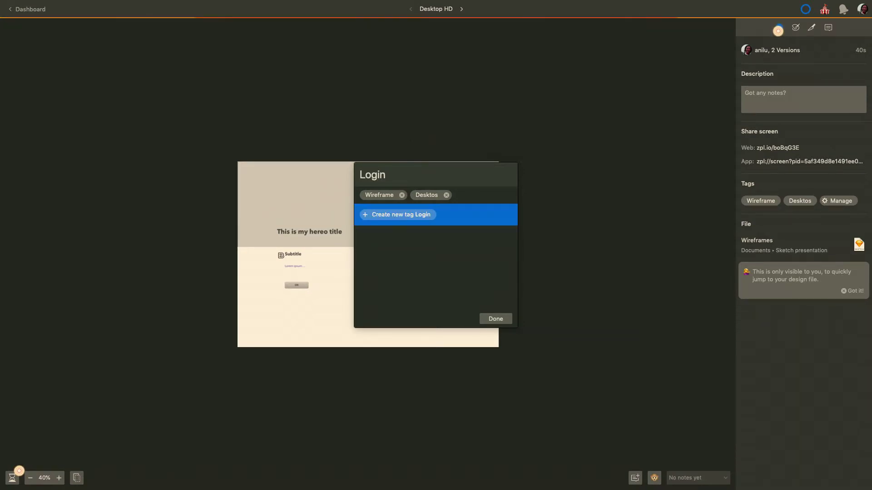
text( enable)
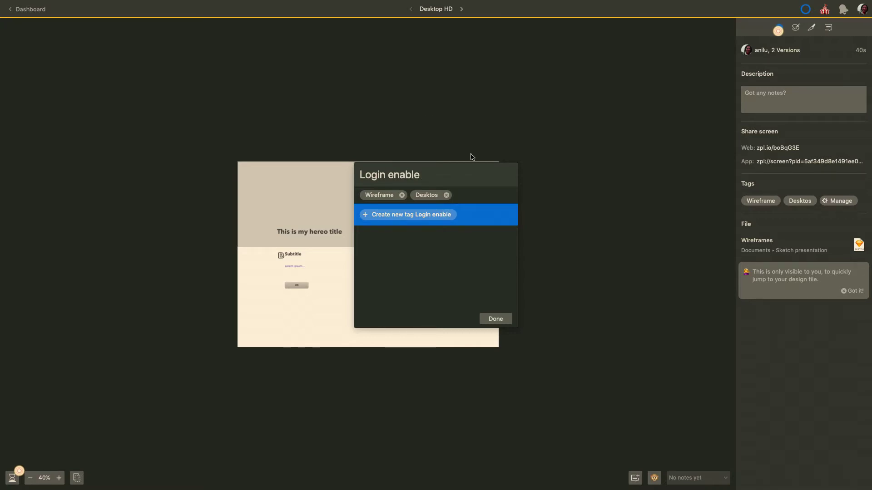
key(Return)
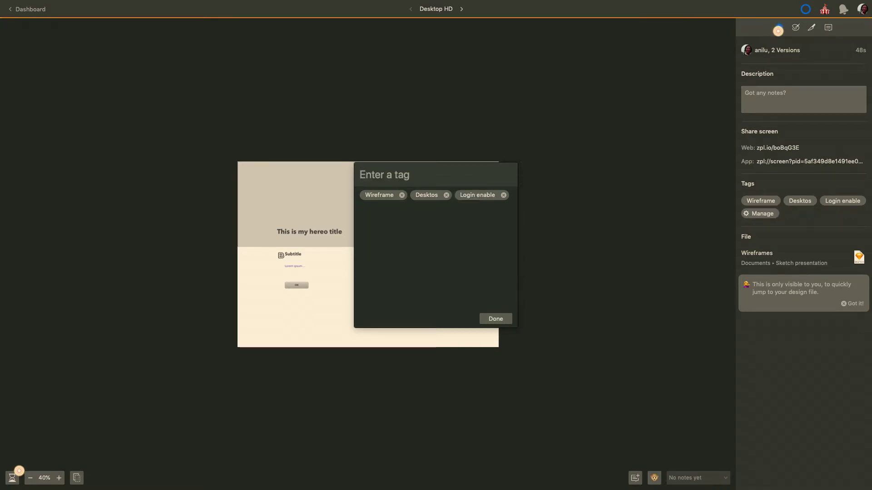
click(499, 318)
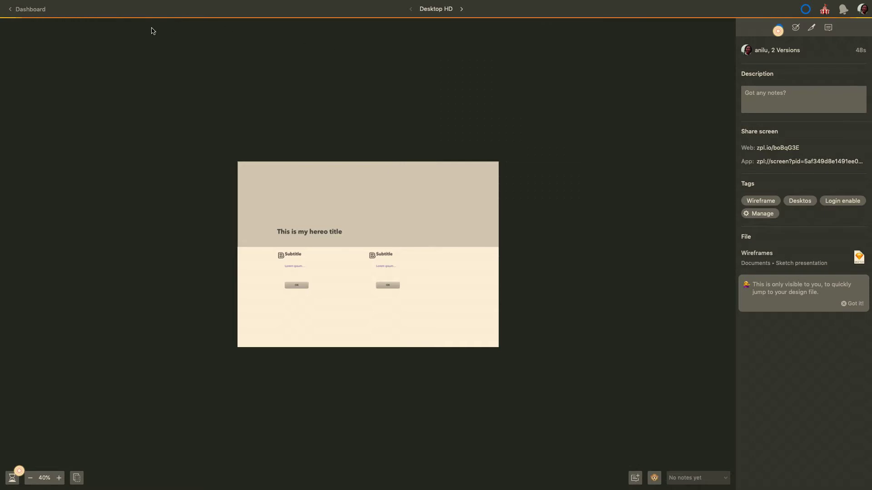
Step: Open the Mobile Portrait screen and tag it with the existing Wireframe tag and a new Mobile tag
click(39, 13)
click(309, 108)
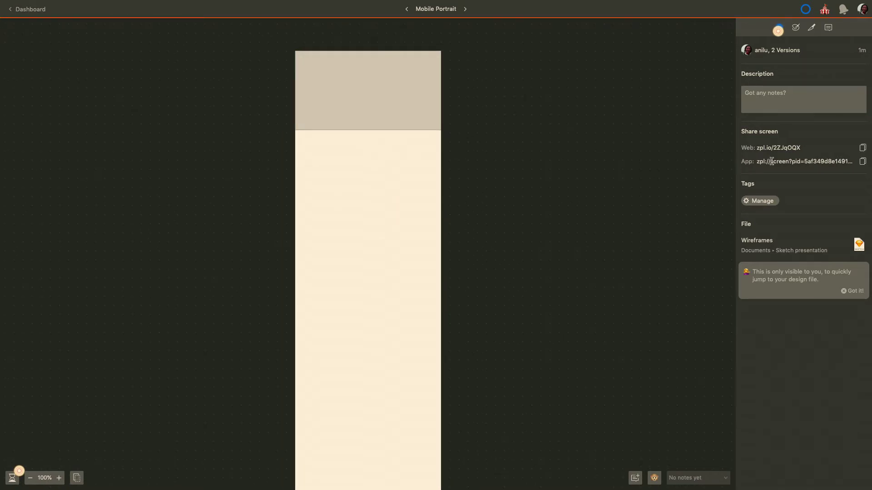
click(780, 148)
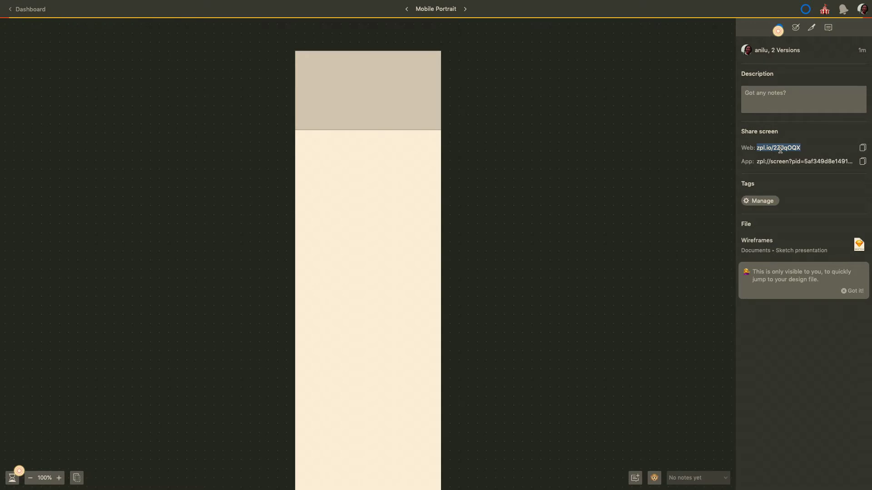
click(755, 201)
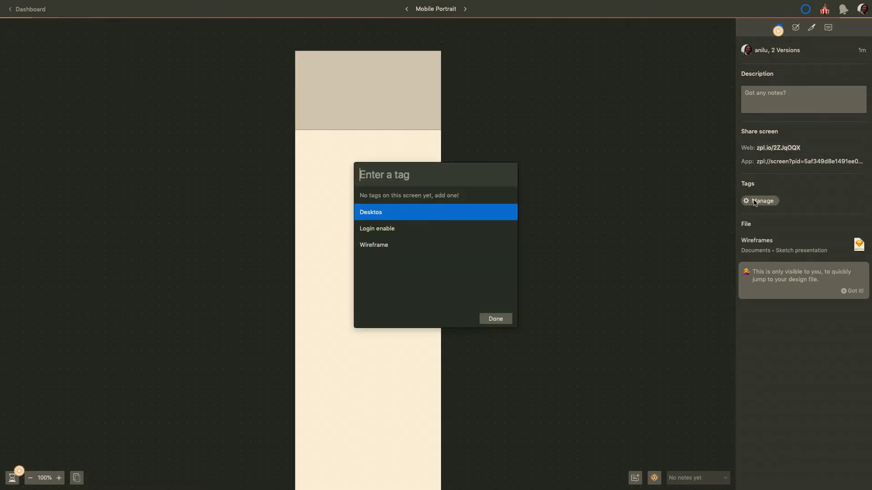
click(401, 247)
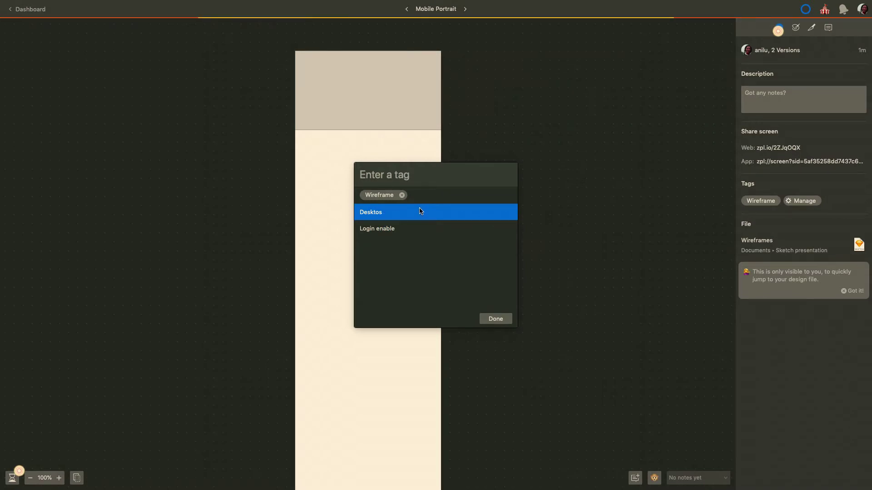
text(Mobi)
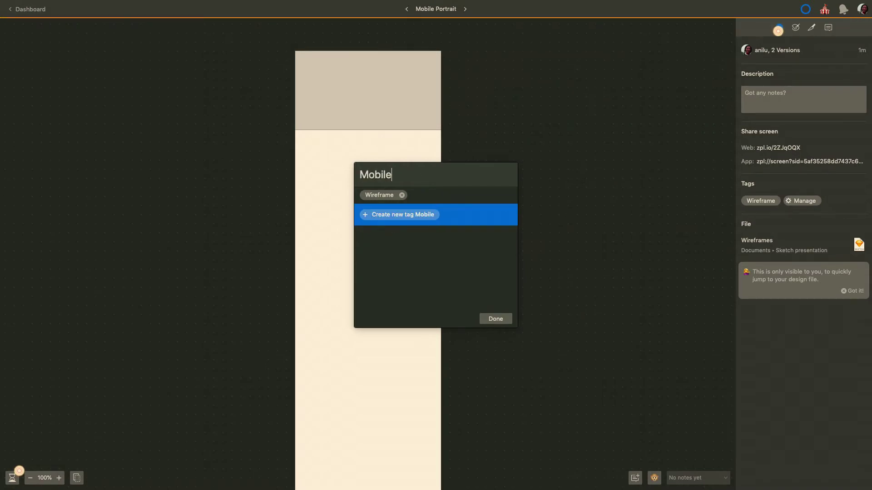
text(le)
click(421, 211)
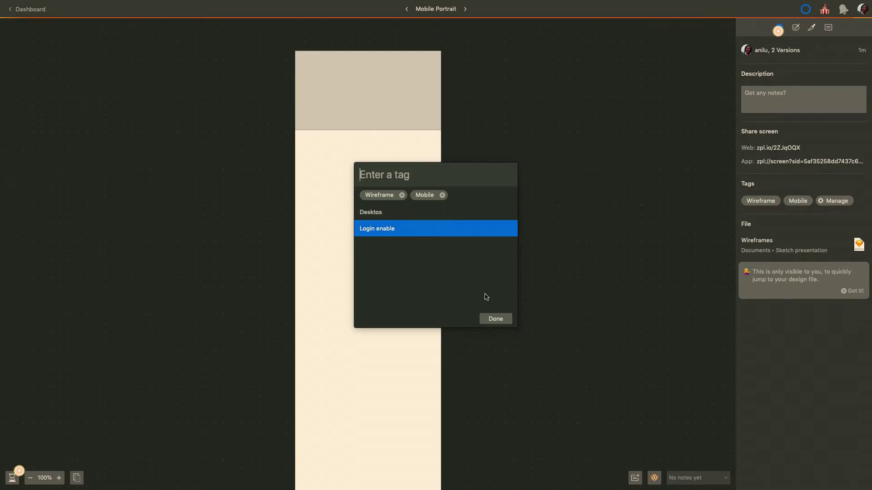
click(495, 320)
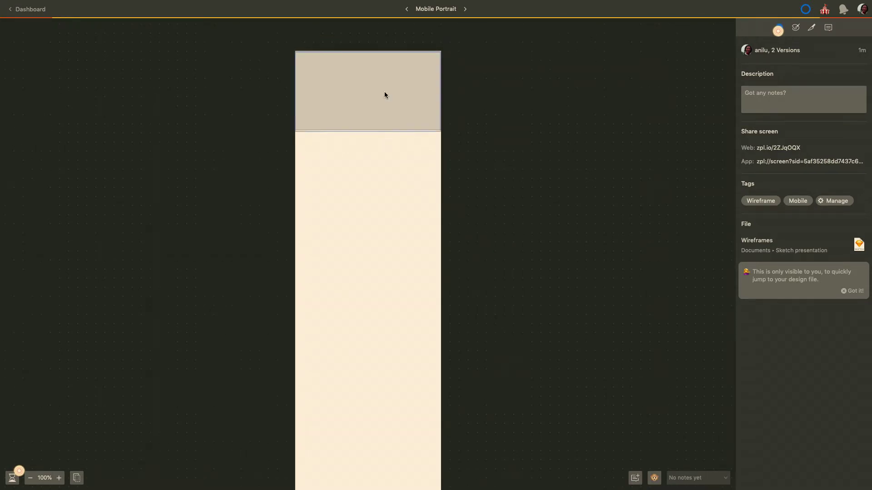
Step: Return to the project dashboard and filter the screens by the Wireframe tag, followed by the Mobile tag
click(32, 10)
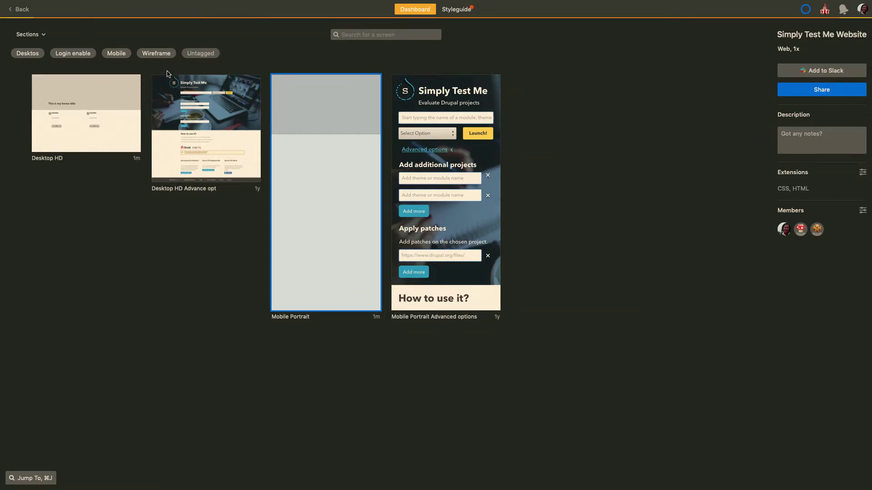
click(156, 54)
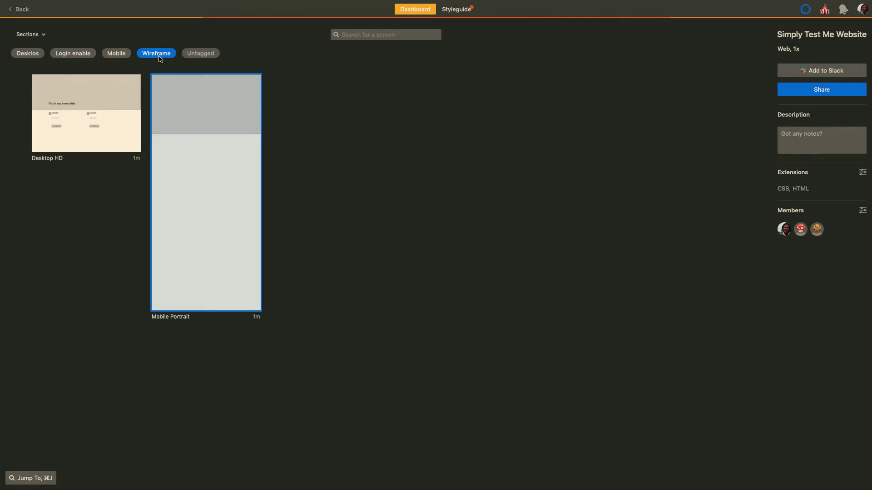
click(125, 54)
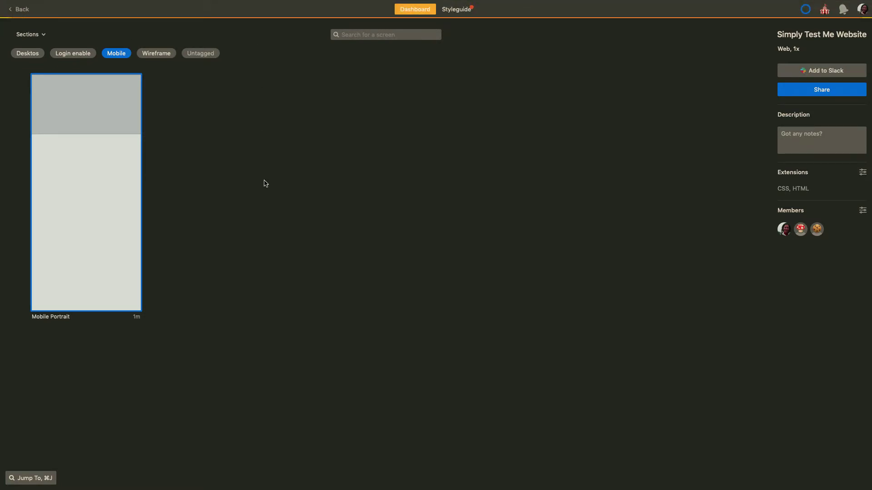
Step: Go back to the projects overview, reopen Simply Test Me Website and view the color palette in its local styleguide
click(21, 9)
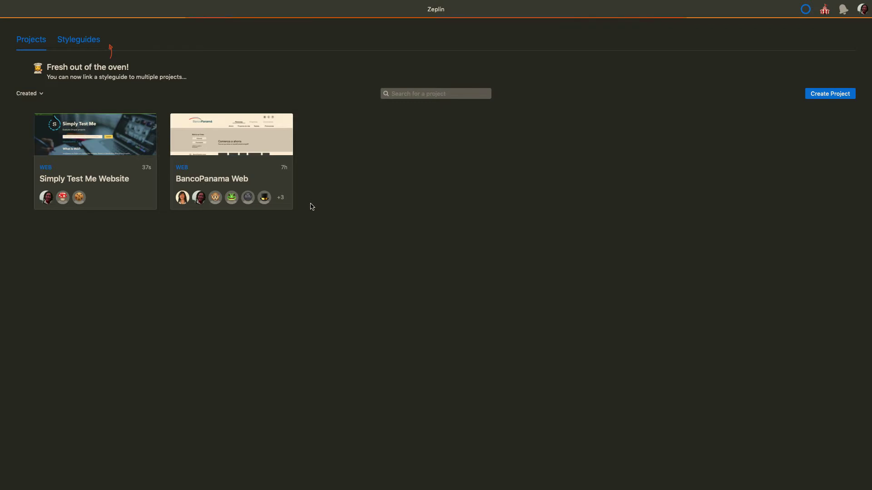
click(110, 142)
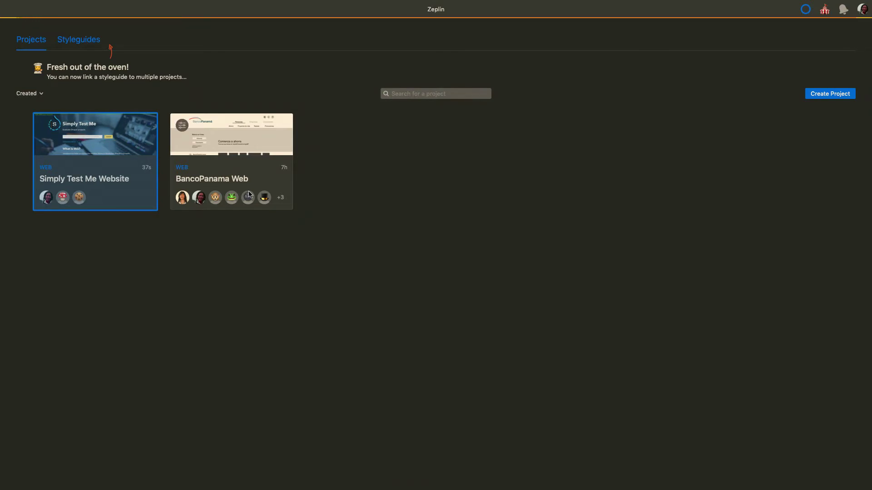
click(363, 229)
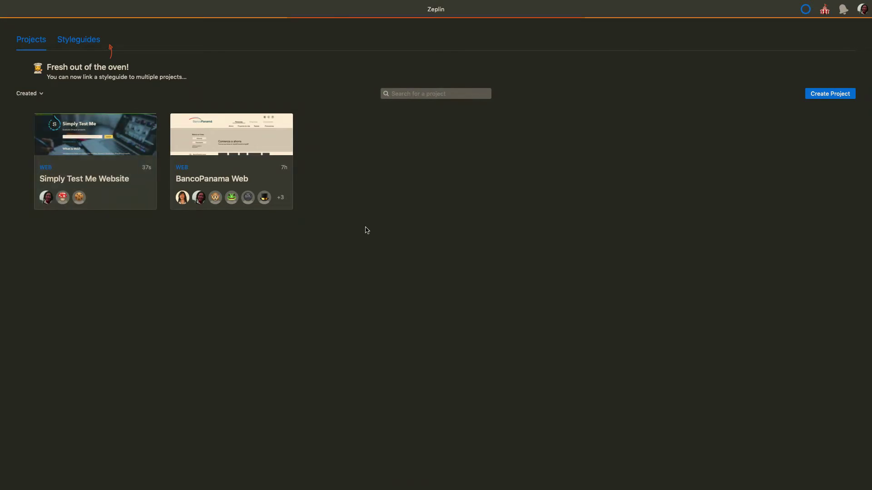
double_click(127, 146)
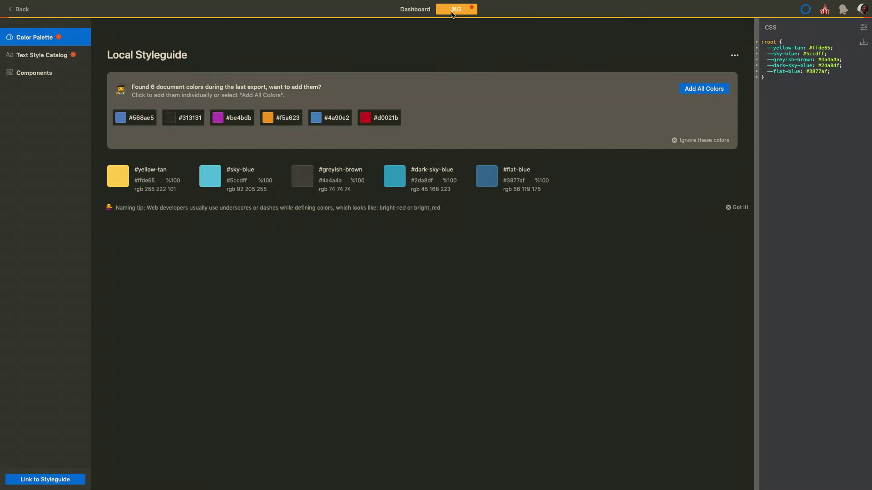
mouse_move(405, 191)
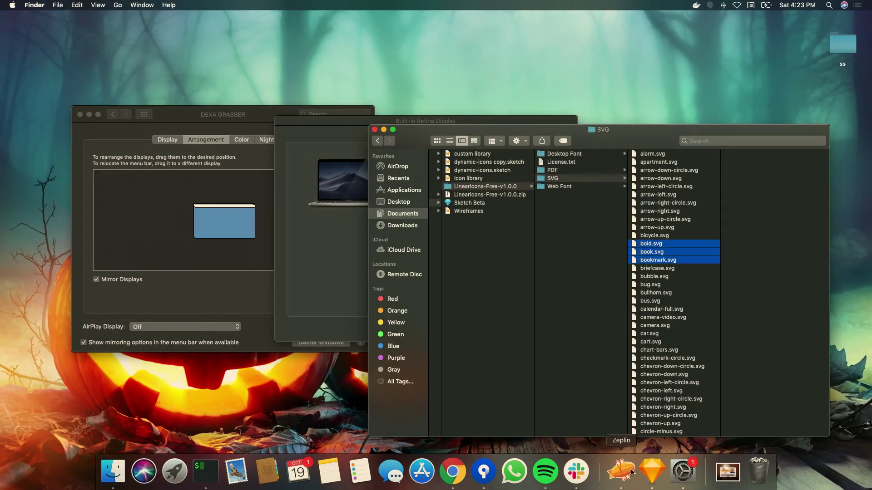
Step: Switch to Sketch and open the Heroe symbol master from its instance on the Desktop HD artboard
click(654, 482)
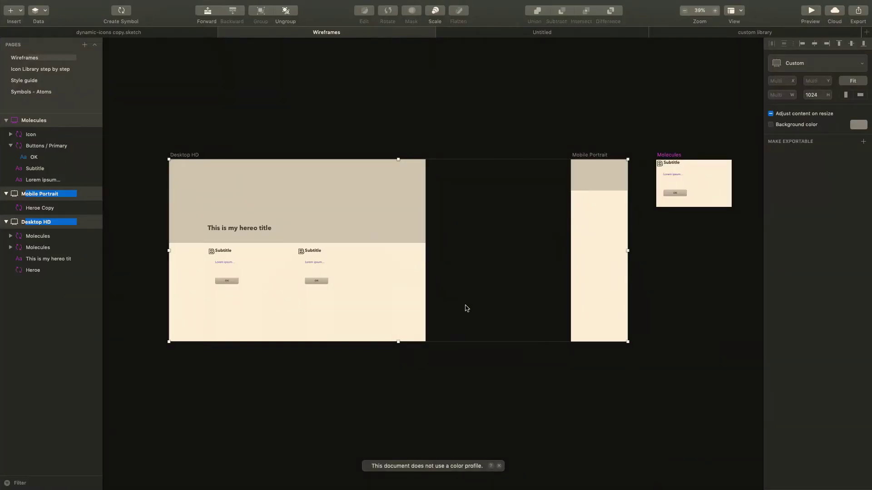
scroll(428, 294, up, 5)
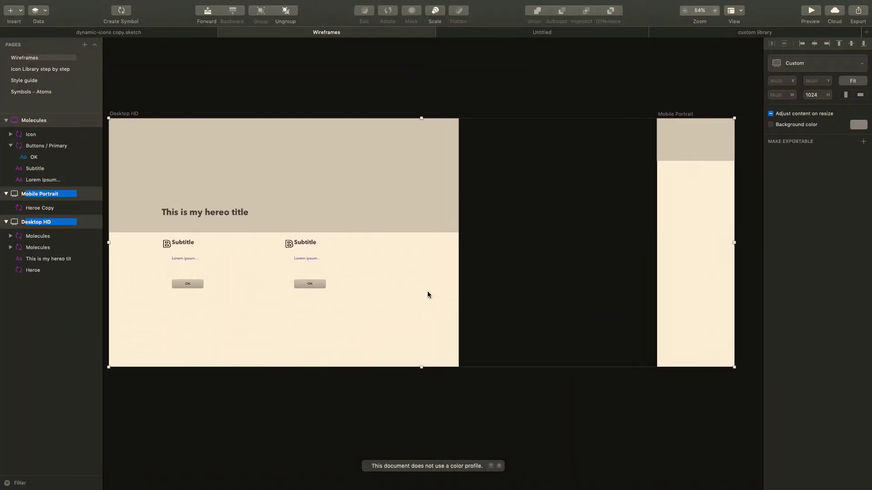
scroll(420, 277, left, 2)
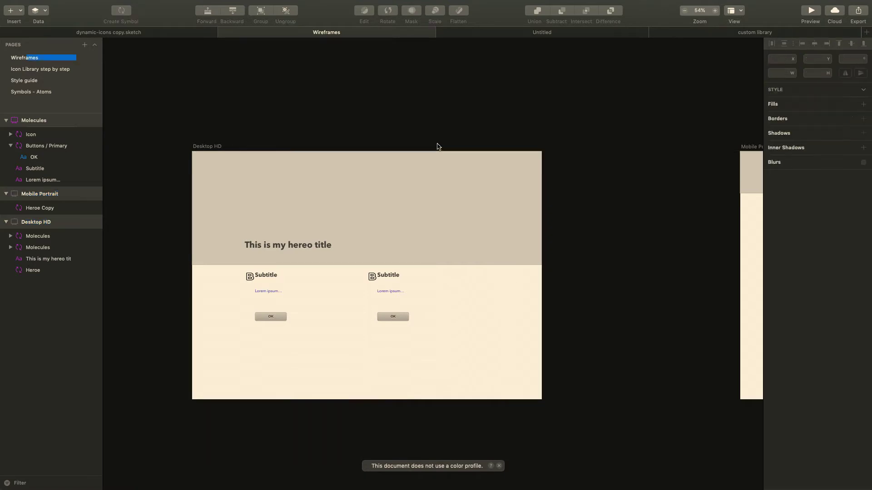
click(434, 177)
double_click(434, 177)
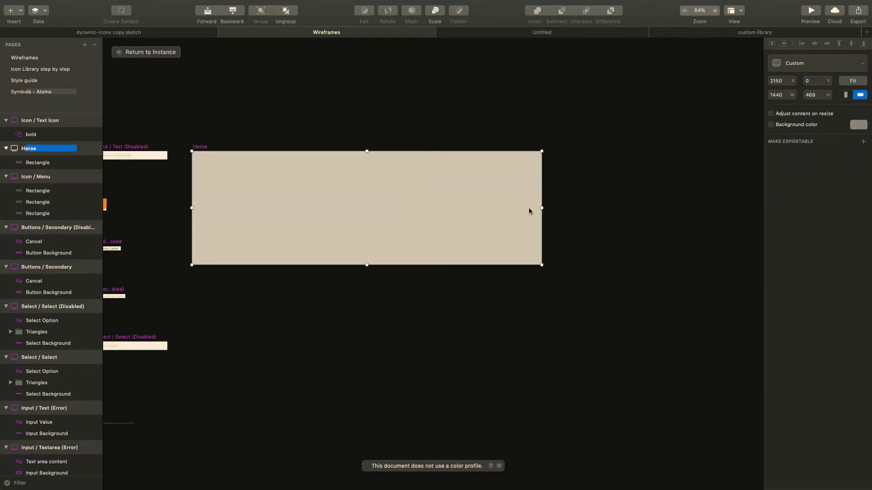
Step: Change the fill color of the rectangle in the Heroe symbol to yellow FDD677
click(507, 221)
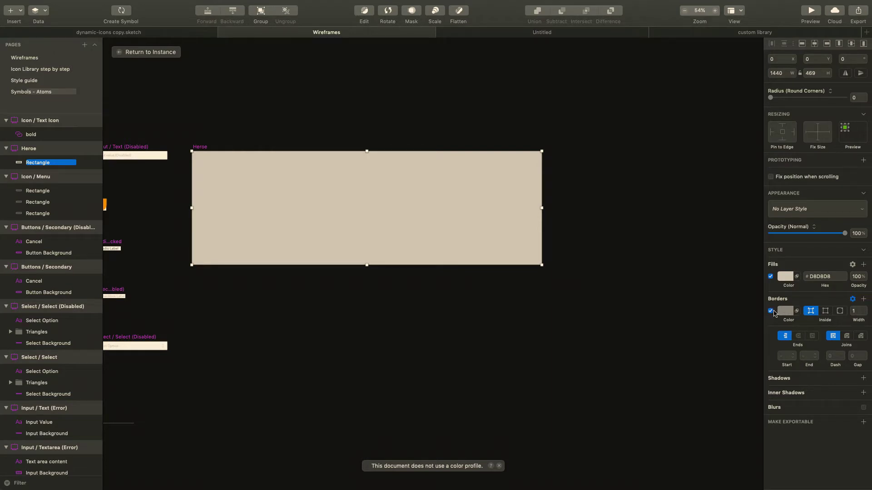
click(787, 277)
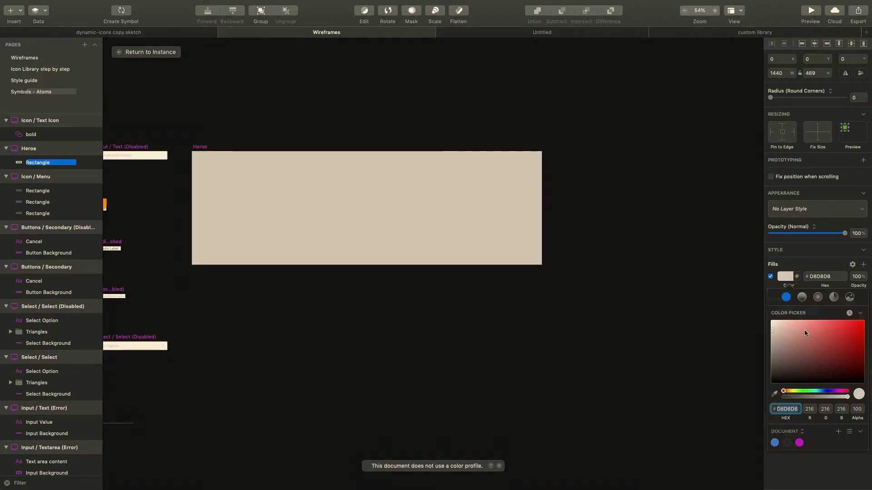
click(810, 354)
drag(810, 354, 784, 327)
drag(785, 393, 790, 394)
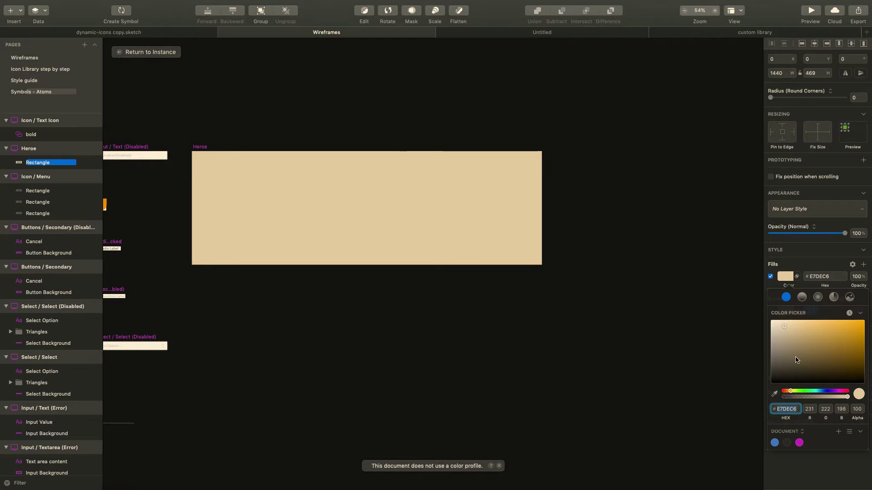
drag(783, 328, 820, 321)
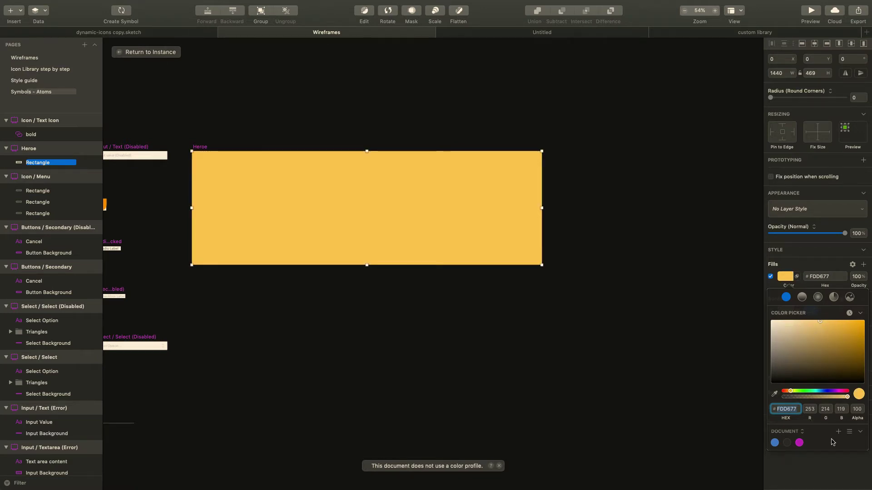
Step: Add yellow FDD677 to the document colors and apply it to the Callout Background in the Notes / Callout SE symbol
click(797, 432)
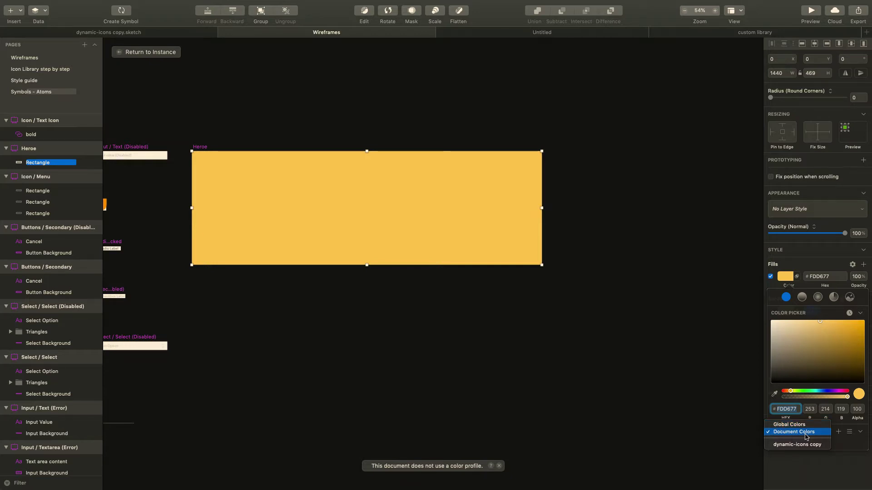
click(807, 437)
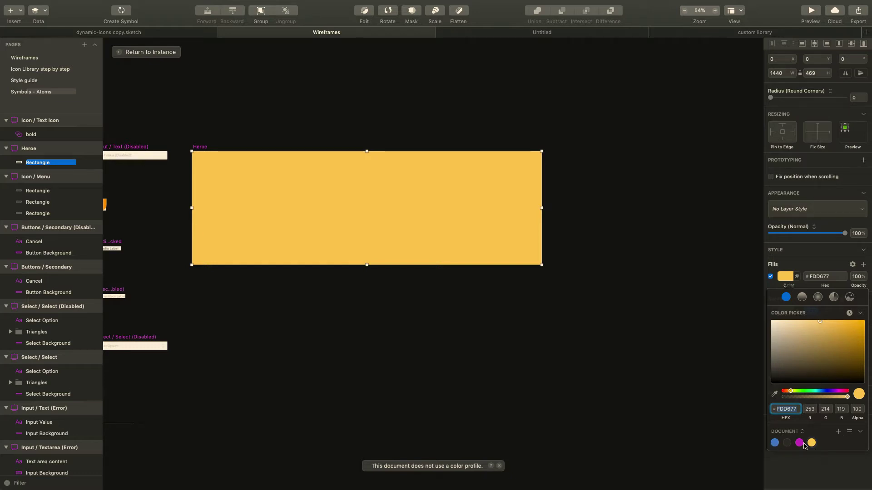
scroll(292, 406, left, 5)
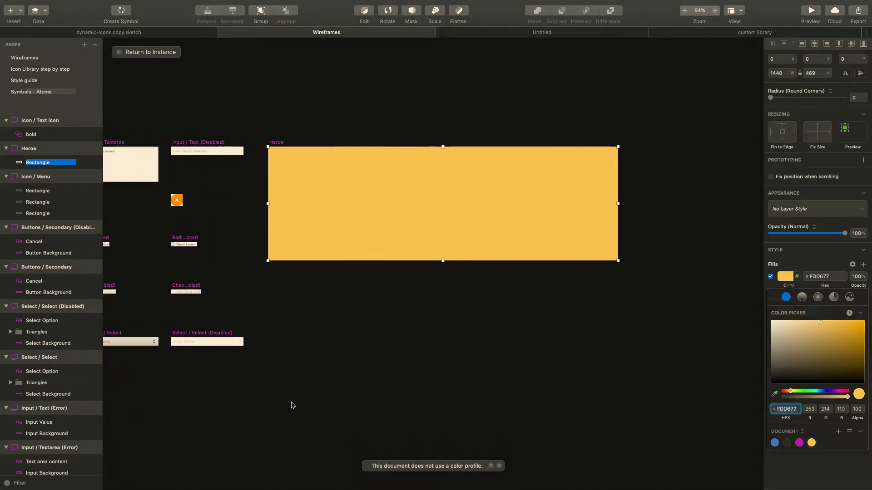
scroll(292, 405, left, 3)
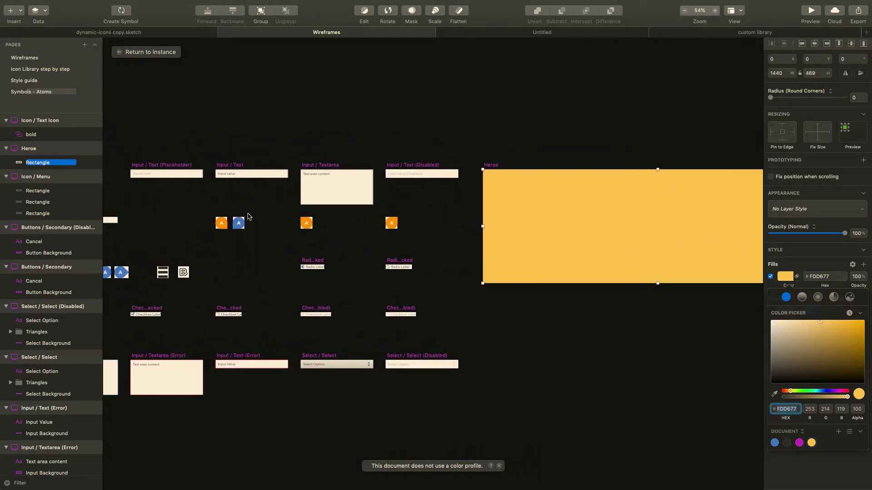
scroll(247, 218, up, 5)
scroll(249, 218, up, 5)
click(312, 276)
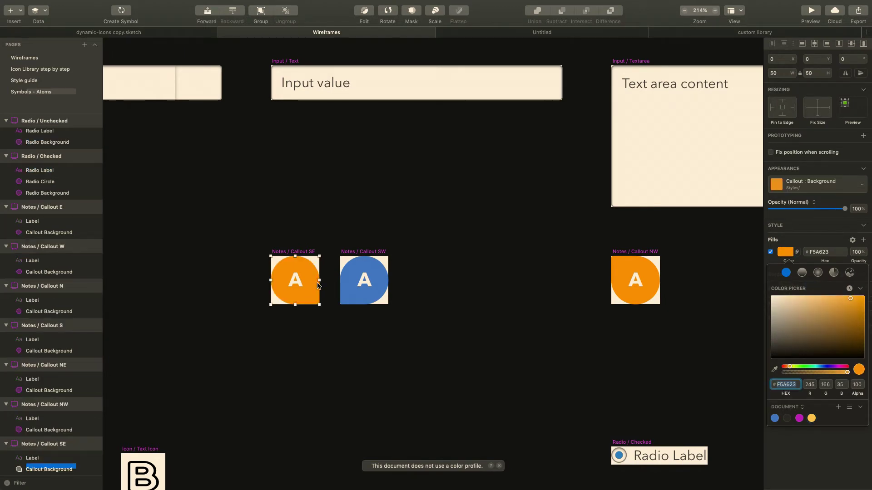
scroll(64, 411, down, 3)
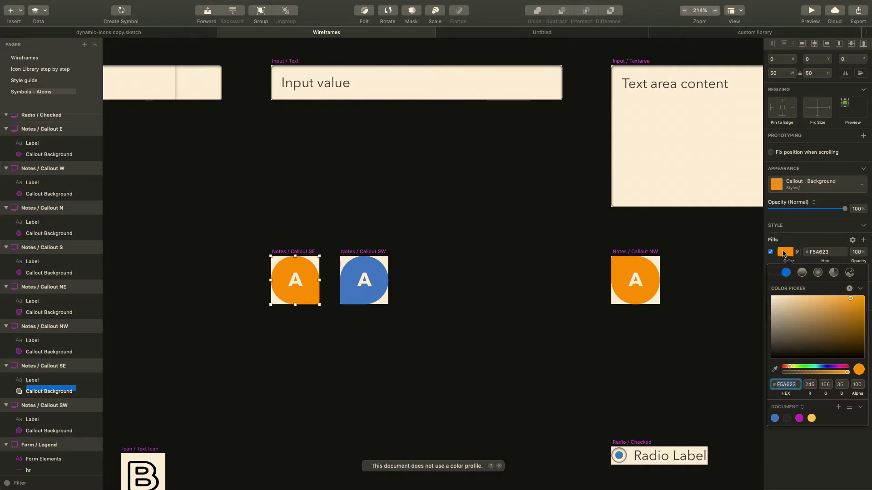
click(811, 418)
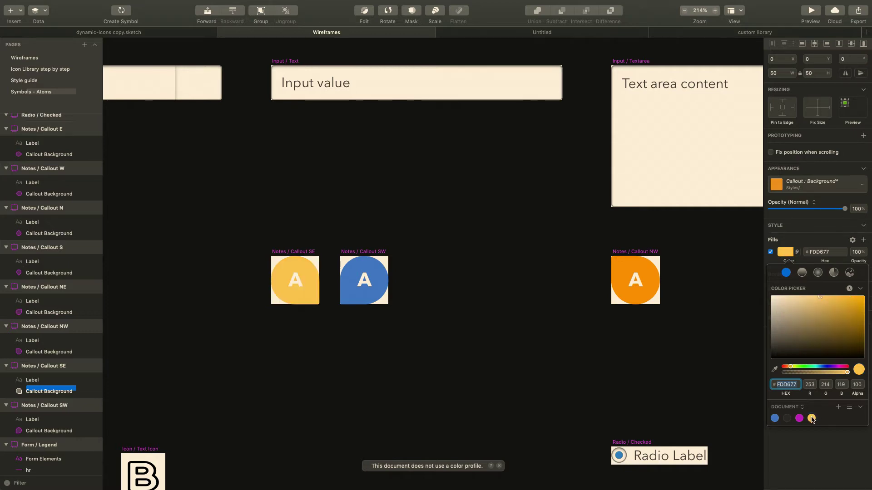
click(418, 210)
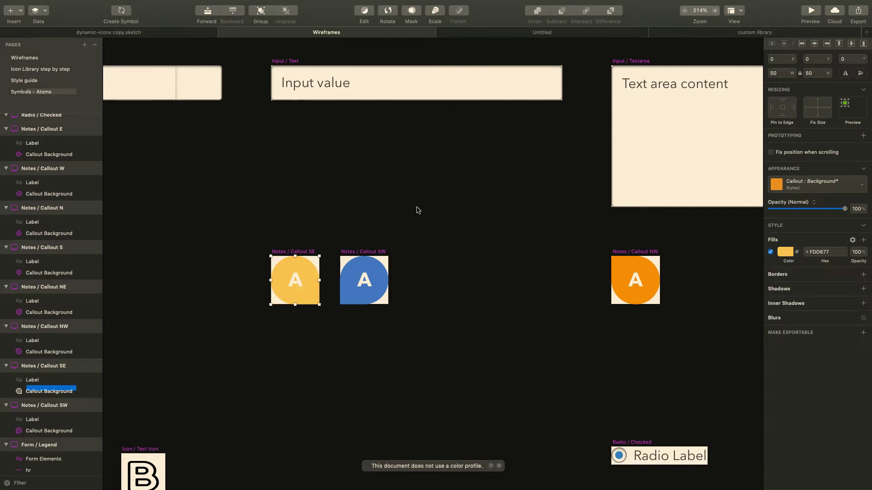
Step: Export the document's colors to the Simply Test Me Website project in Zeplin, saving the Sketch document first
mouse_move(380, 3)
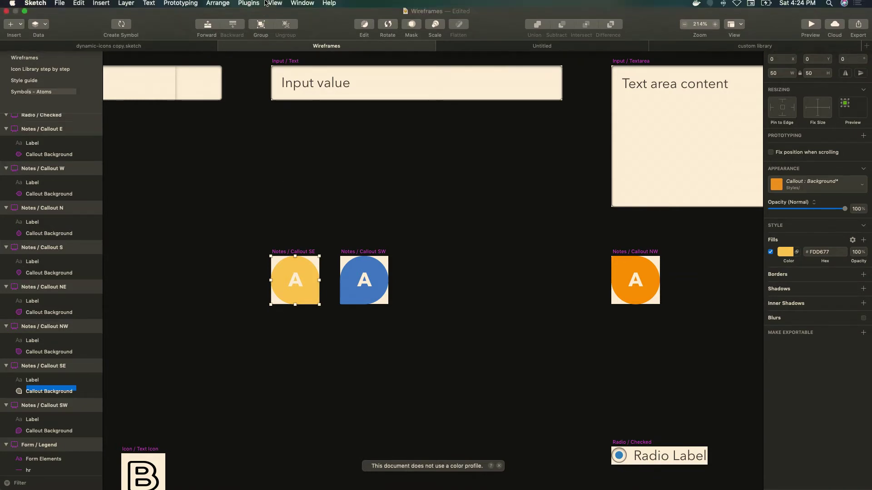
click(249, 5)
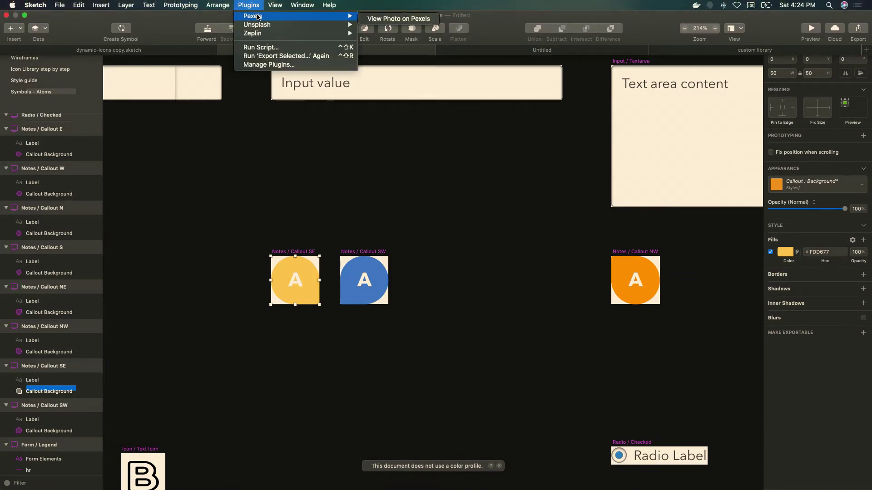
mouse_move(264, 37)
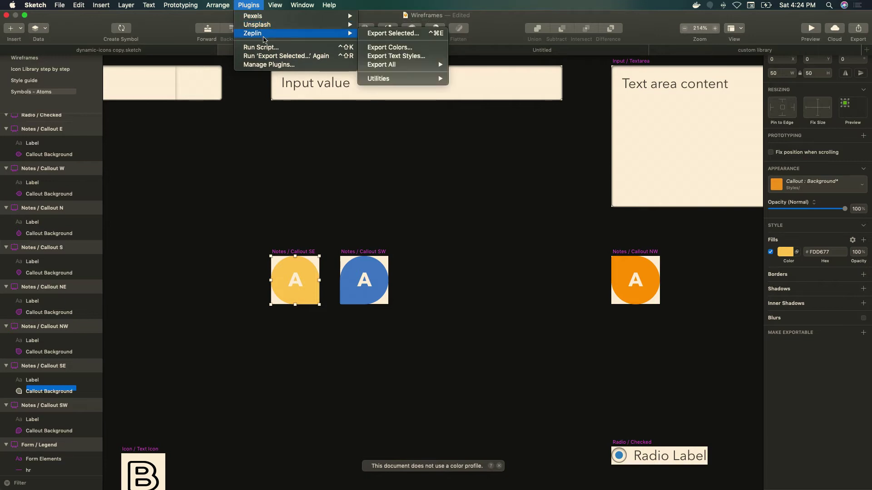
click(387, 48)
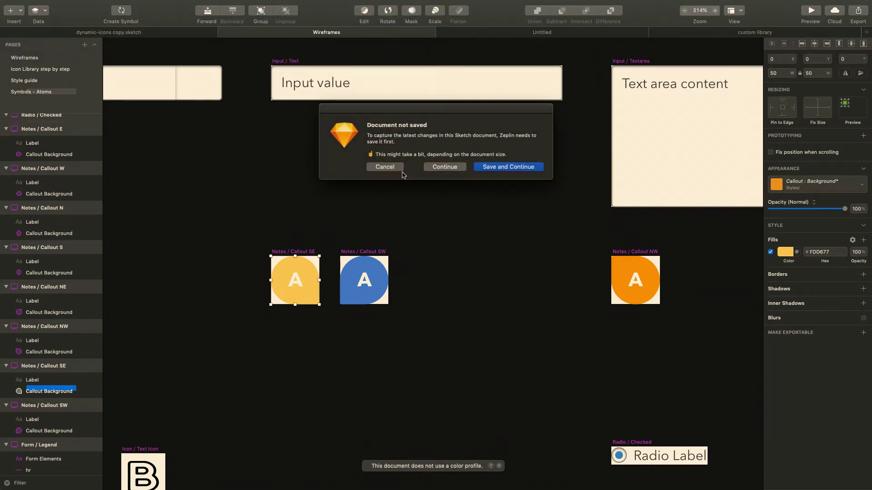
click(503, 168)
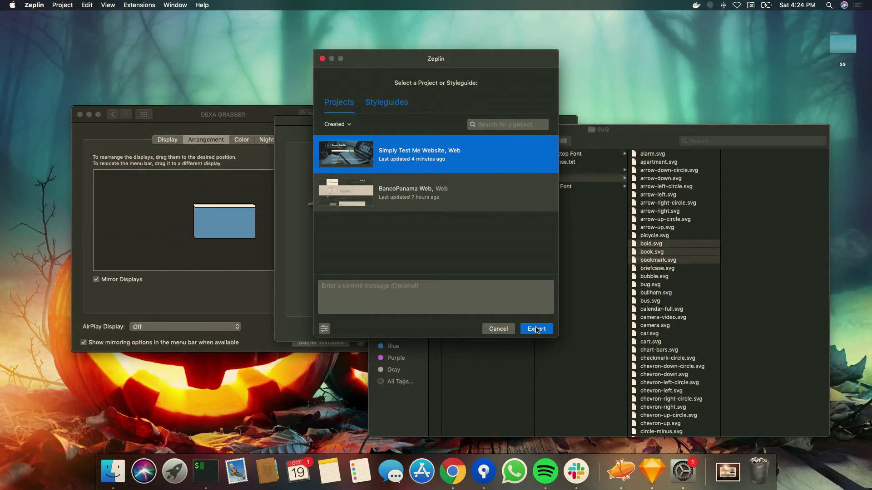
click(536, 329)
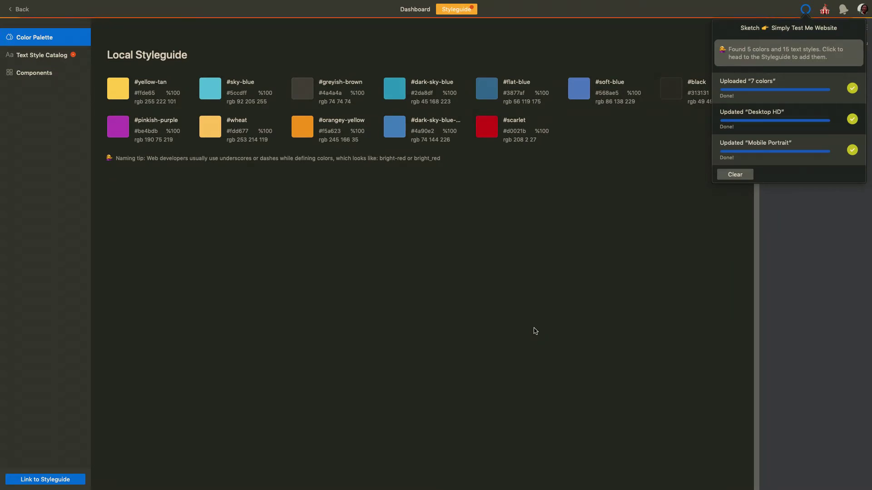
Step: View the Text Style Catalog in the project's local styleguide
key(ctrl+Left)
key(ctrl+Right)
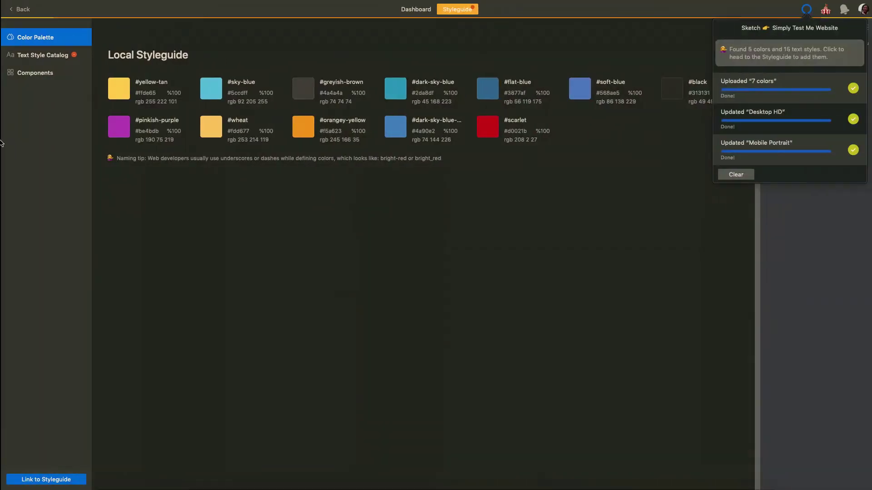
click(51, 55)
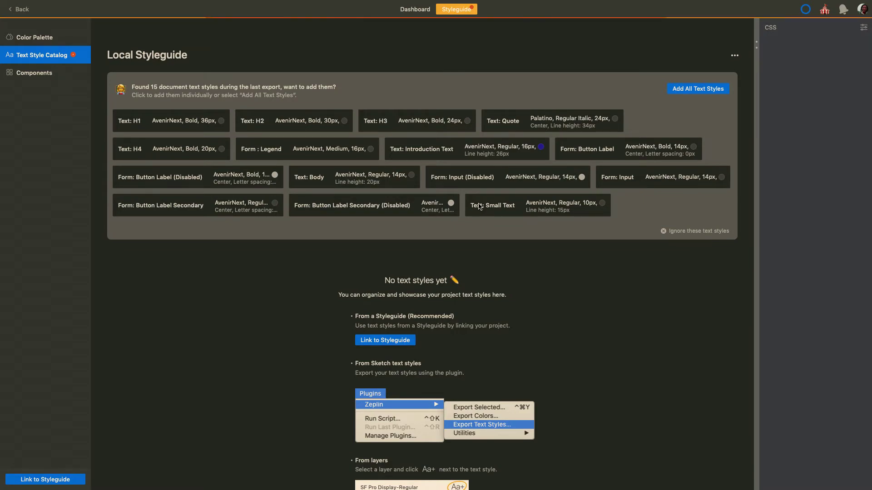
Step: Switch back to Sketch and bring up the custom library document
key(ctrl+Left)
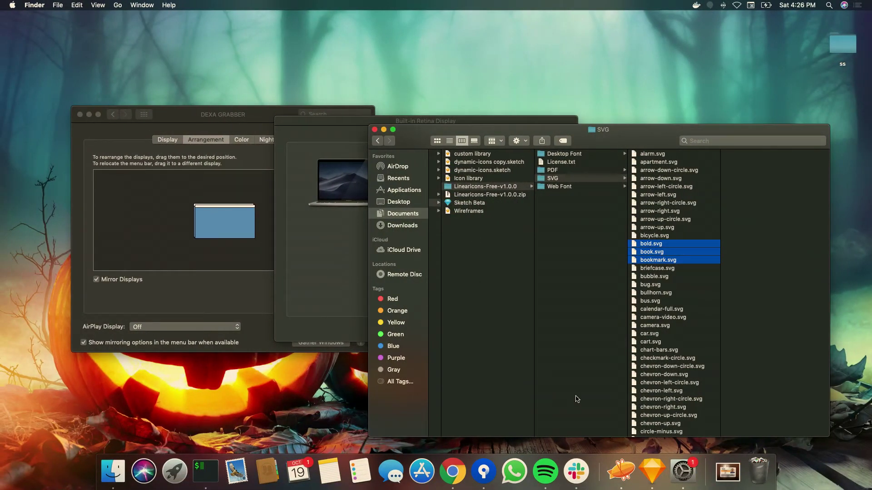
click(652, 472)
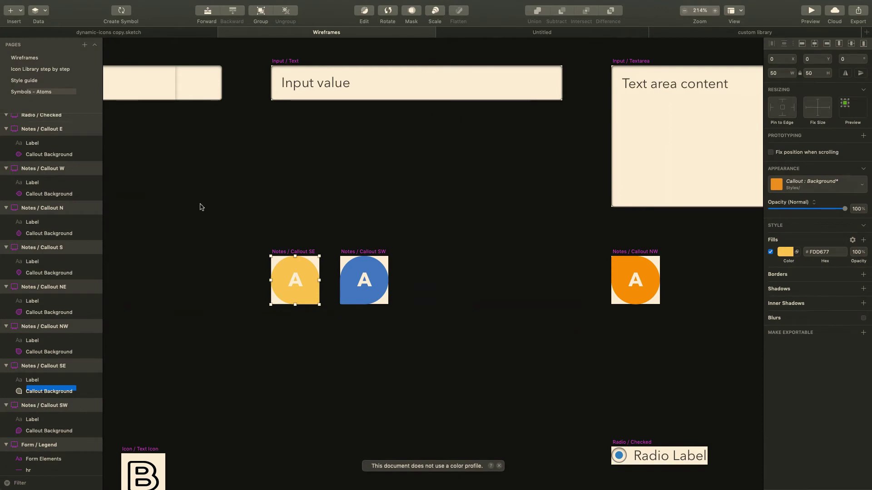
click(519, 36)
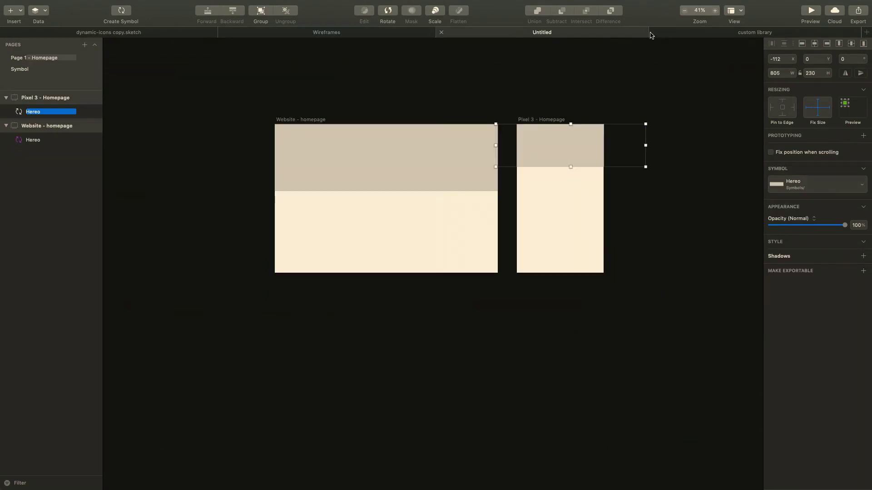
click(691, 33)
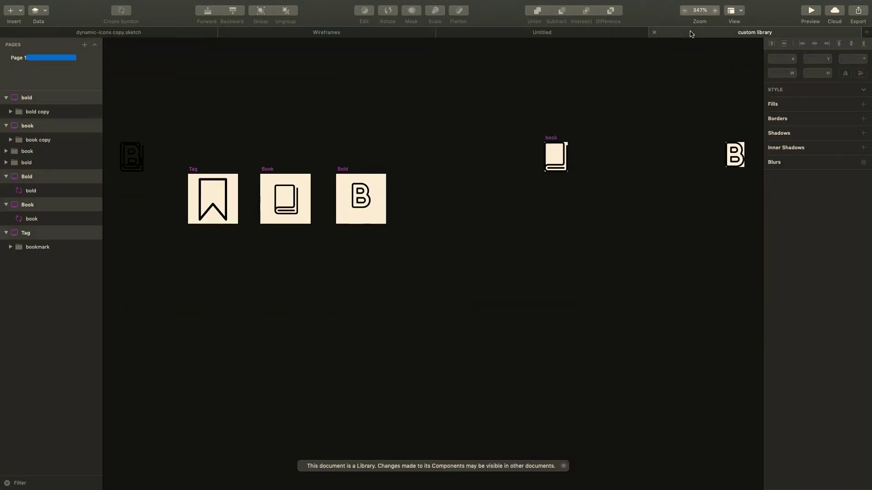
Step: Make the Tag, Book and Bold symbols exportable together as PNG and set their export size to 2x
click(189, 169)
shift+click(268, 170)
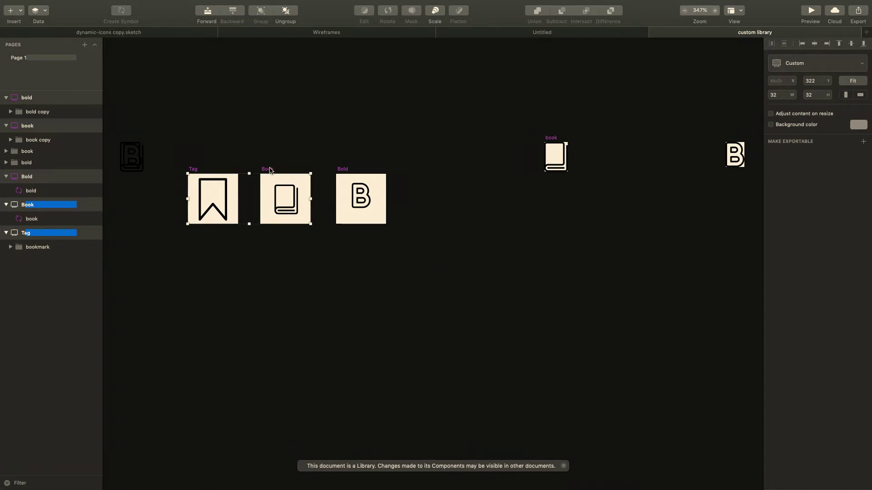
shift+click(342, 169)
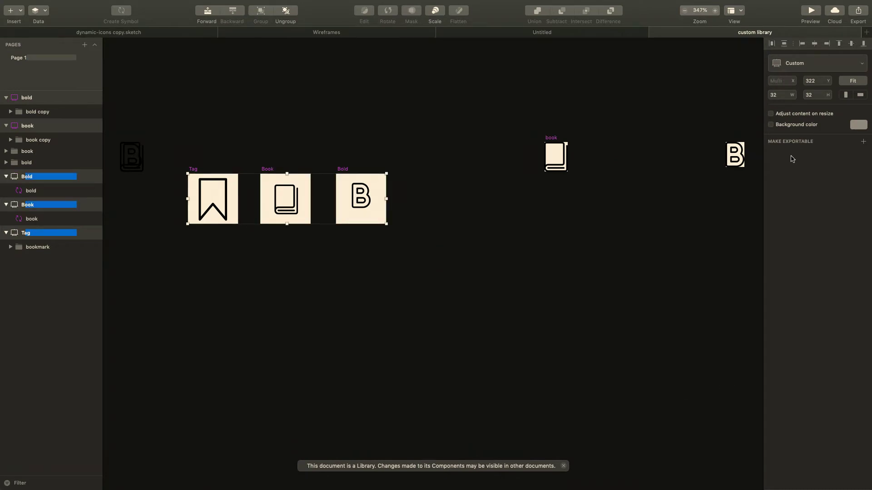
click(863, 141)
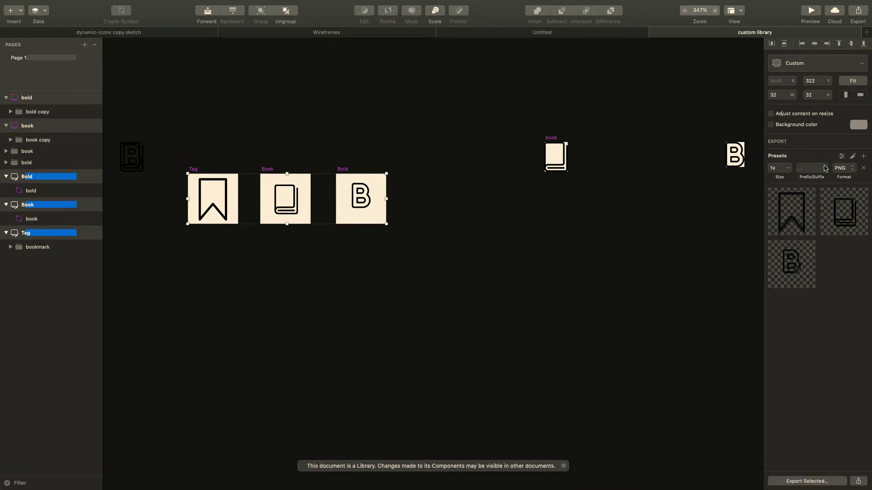
click(775, 169)
text(2)
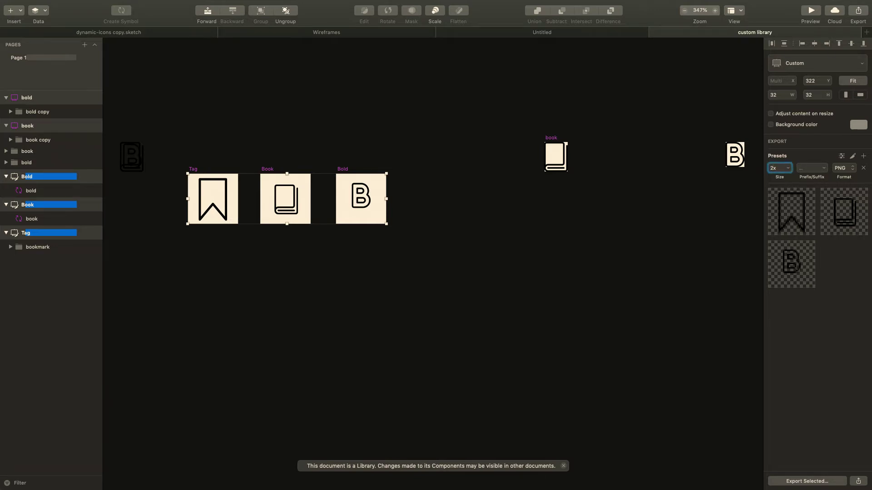